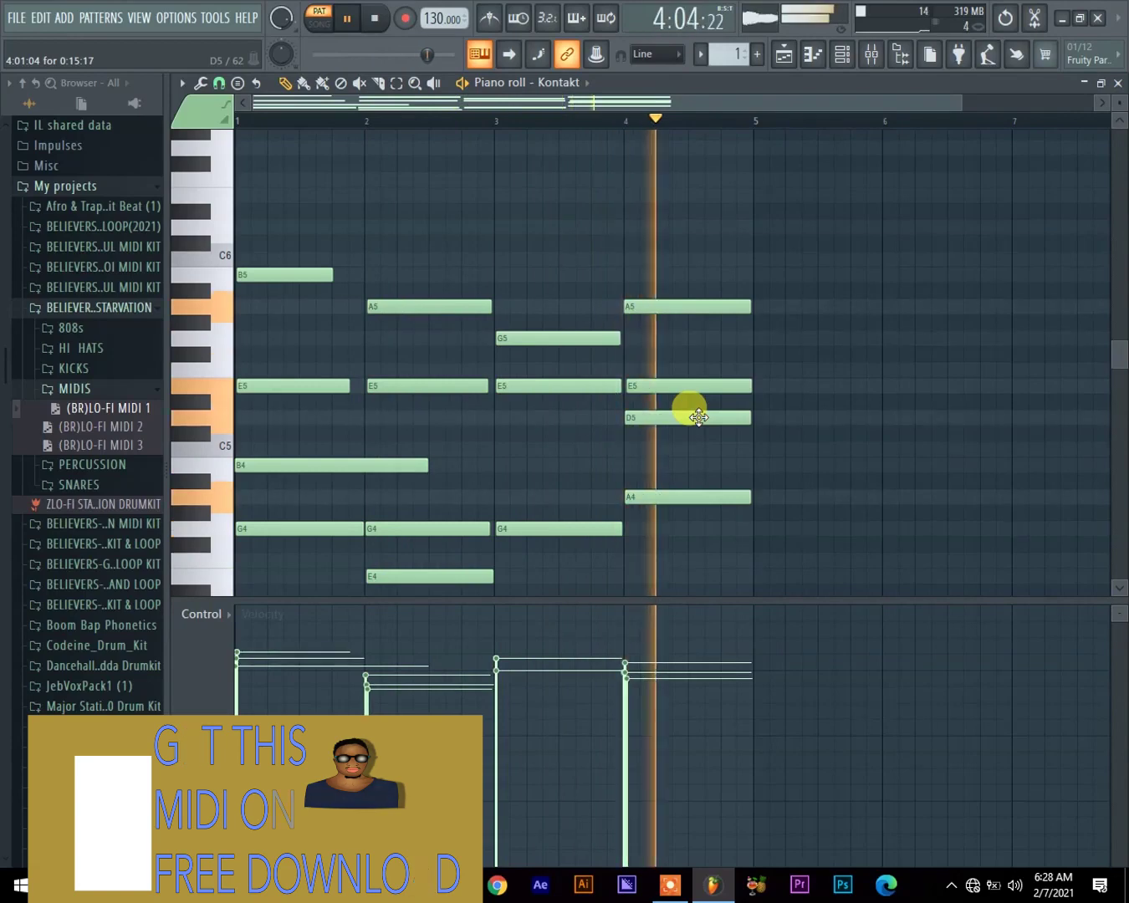
Step: Stop playback, load (BR)LO-FI MIDI 2 into the Kontakt piano roll in place of the current notes, and play it through
left_click(373, 18)
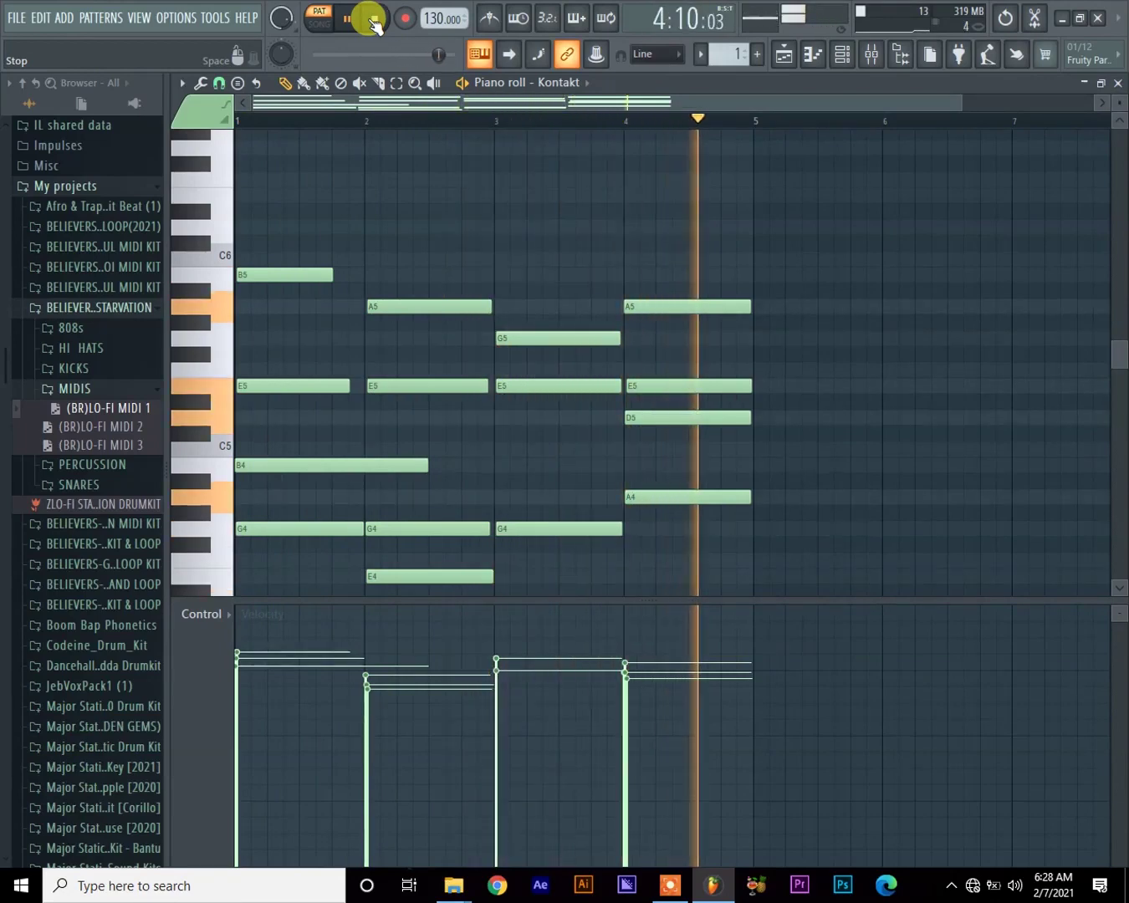
left_click(374, 19)
left_click_drag(109, 430, 284, 428)
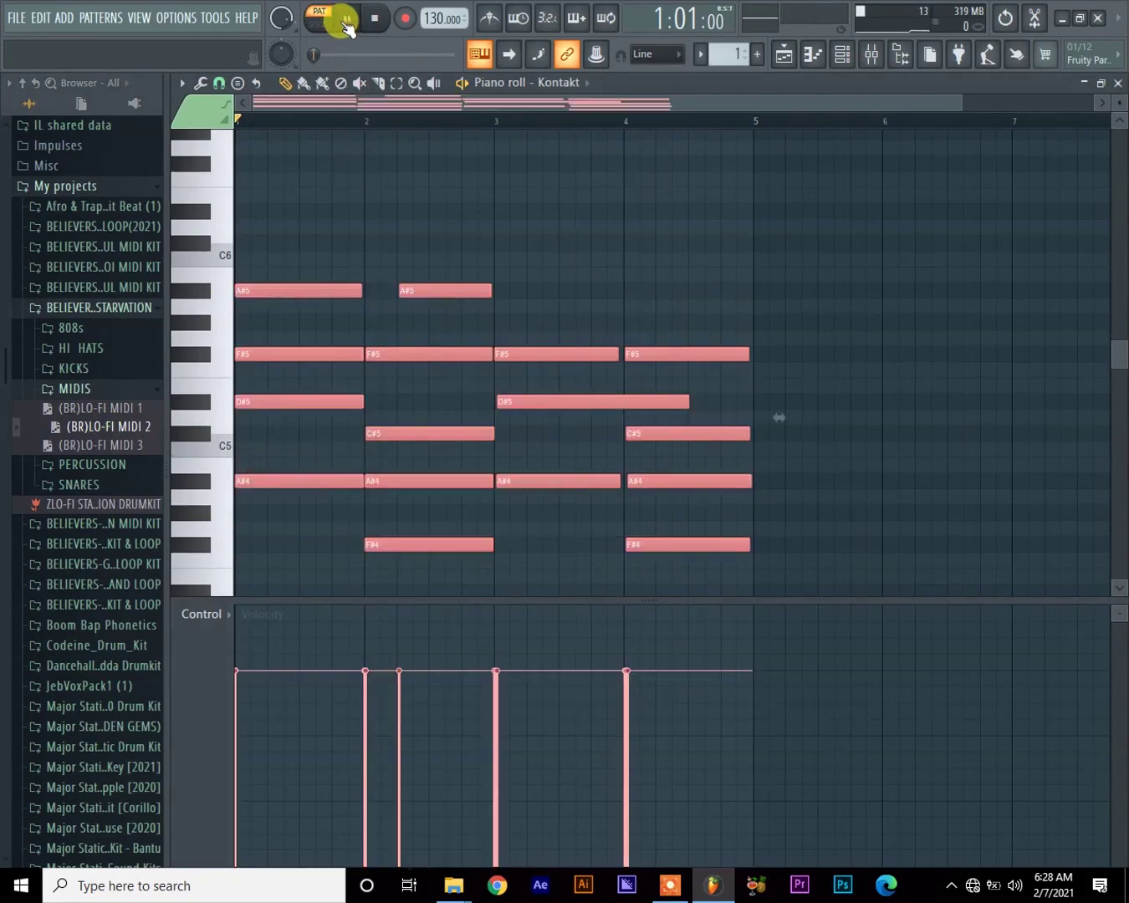
left_click(346, 27)
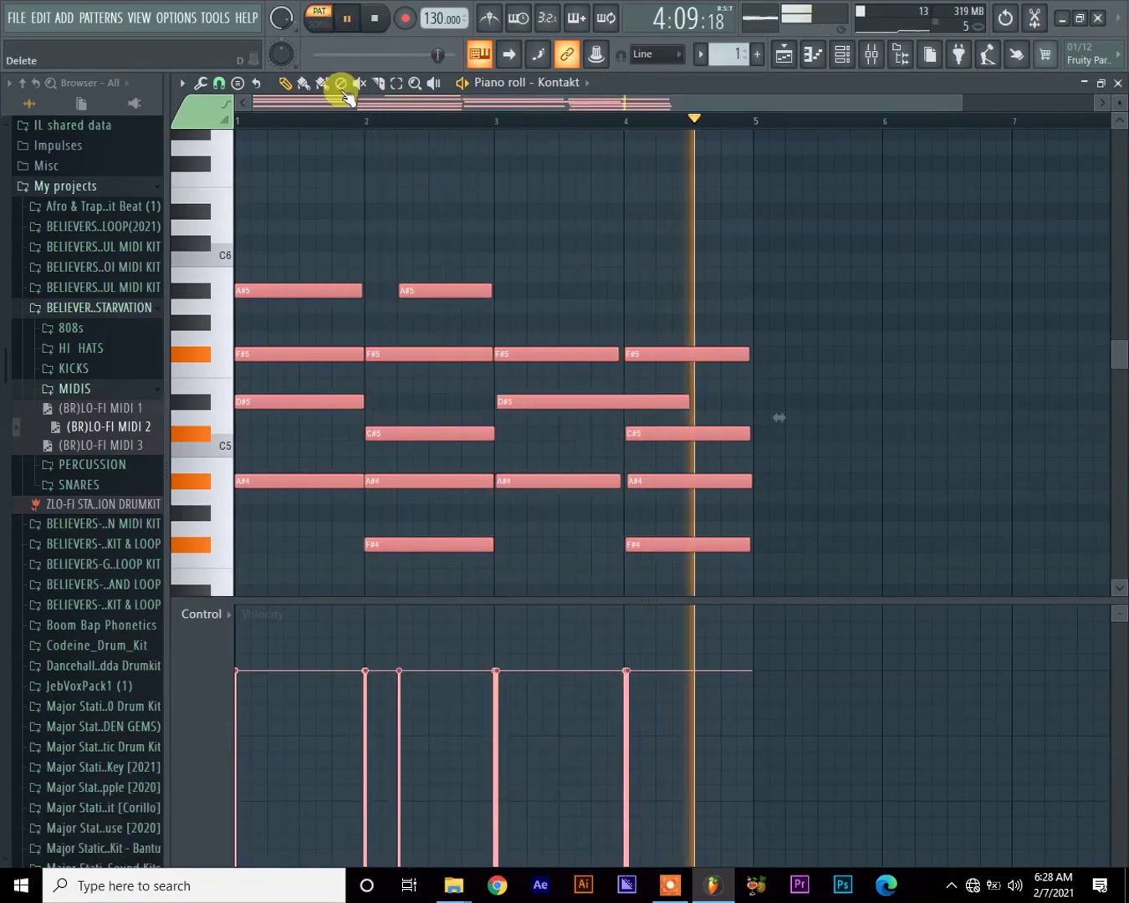
left_click(375, 20)
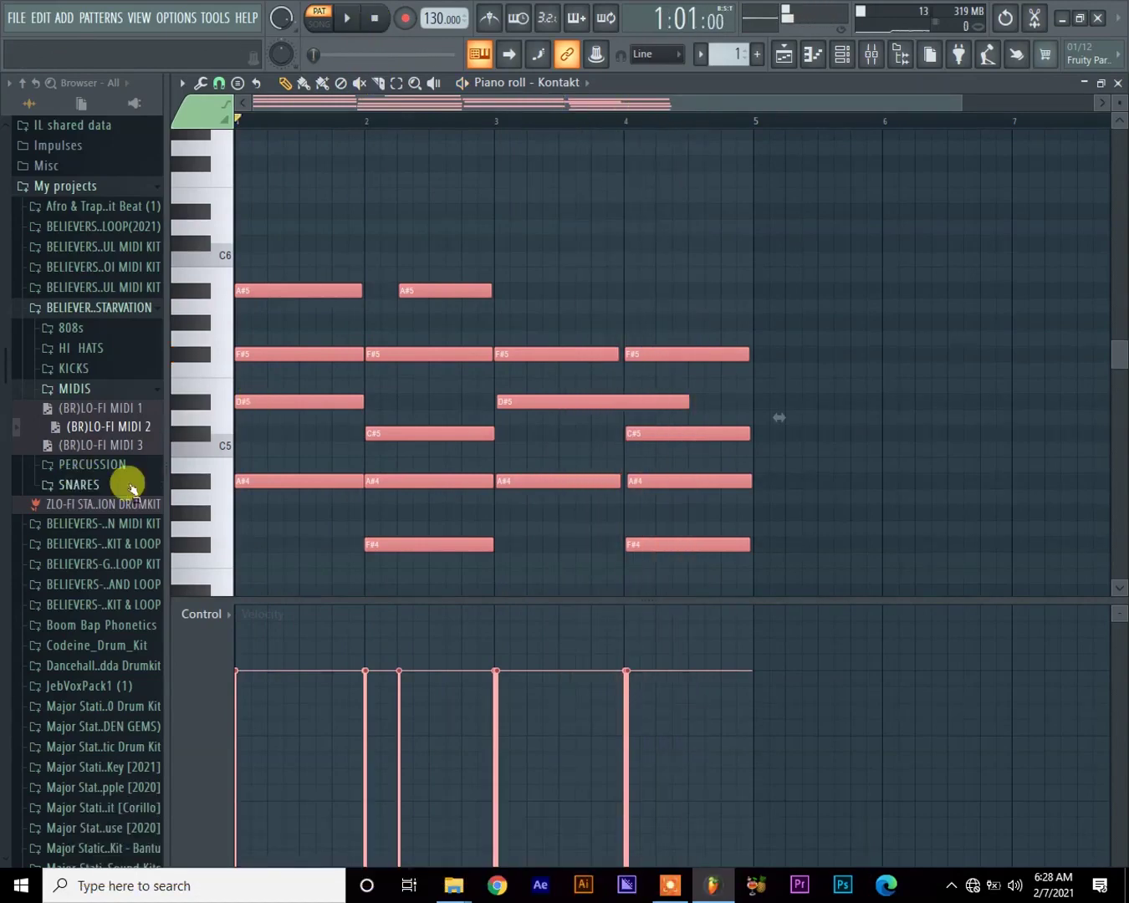
Step: Load (BR)LO-FI MIDI 3 into the Kontakt piano roll in place of the current notes and play the pattern
left_click_drag(114, 443, 288, 403)
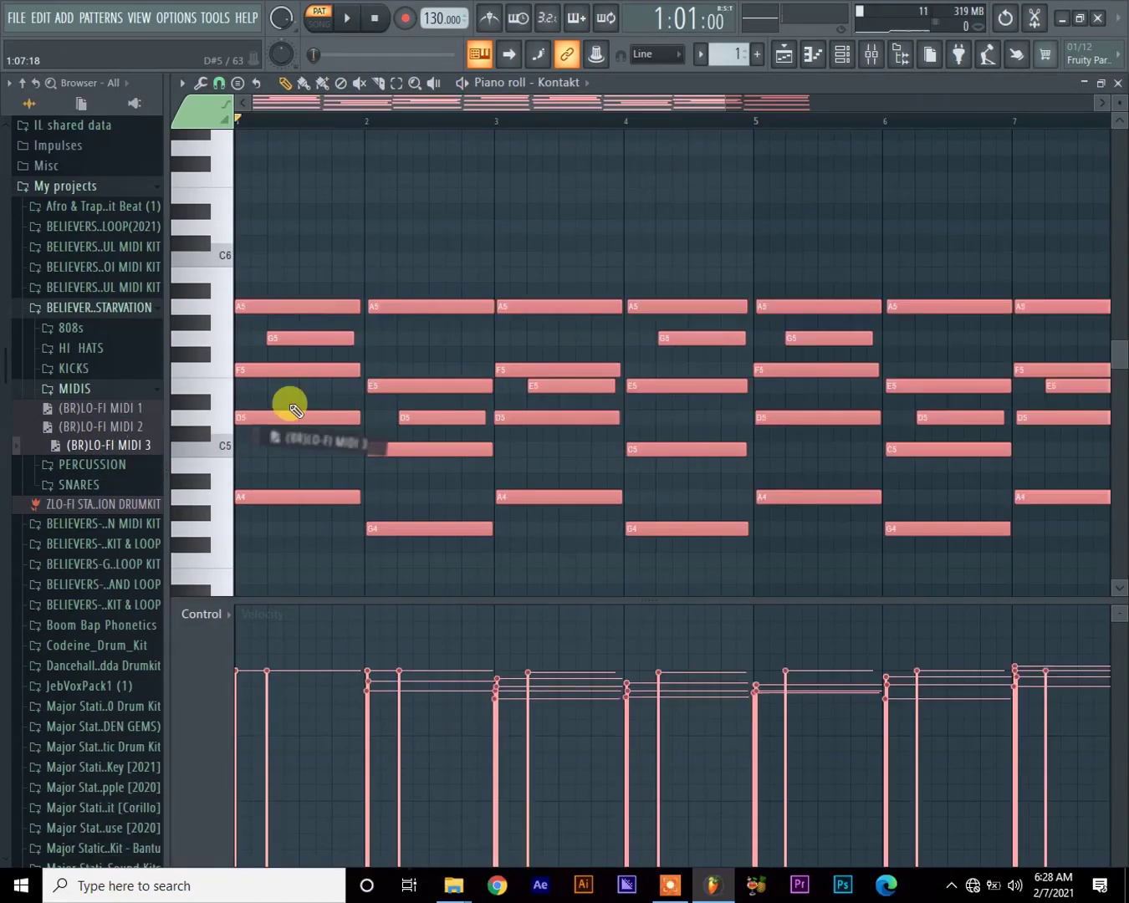
left_click(348, 19)
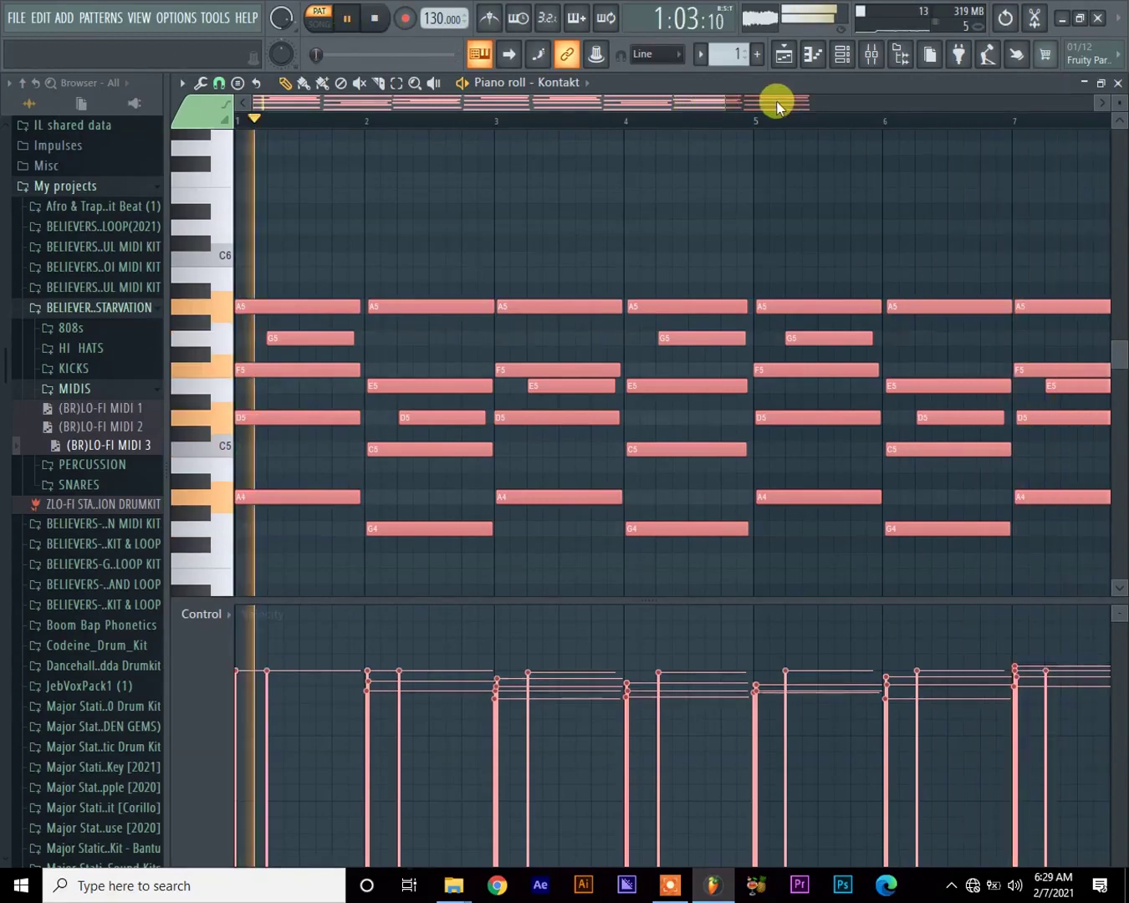
left_click_drag(720, 100, 982, 147)
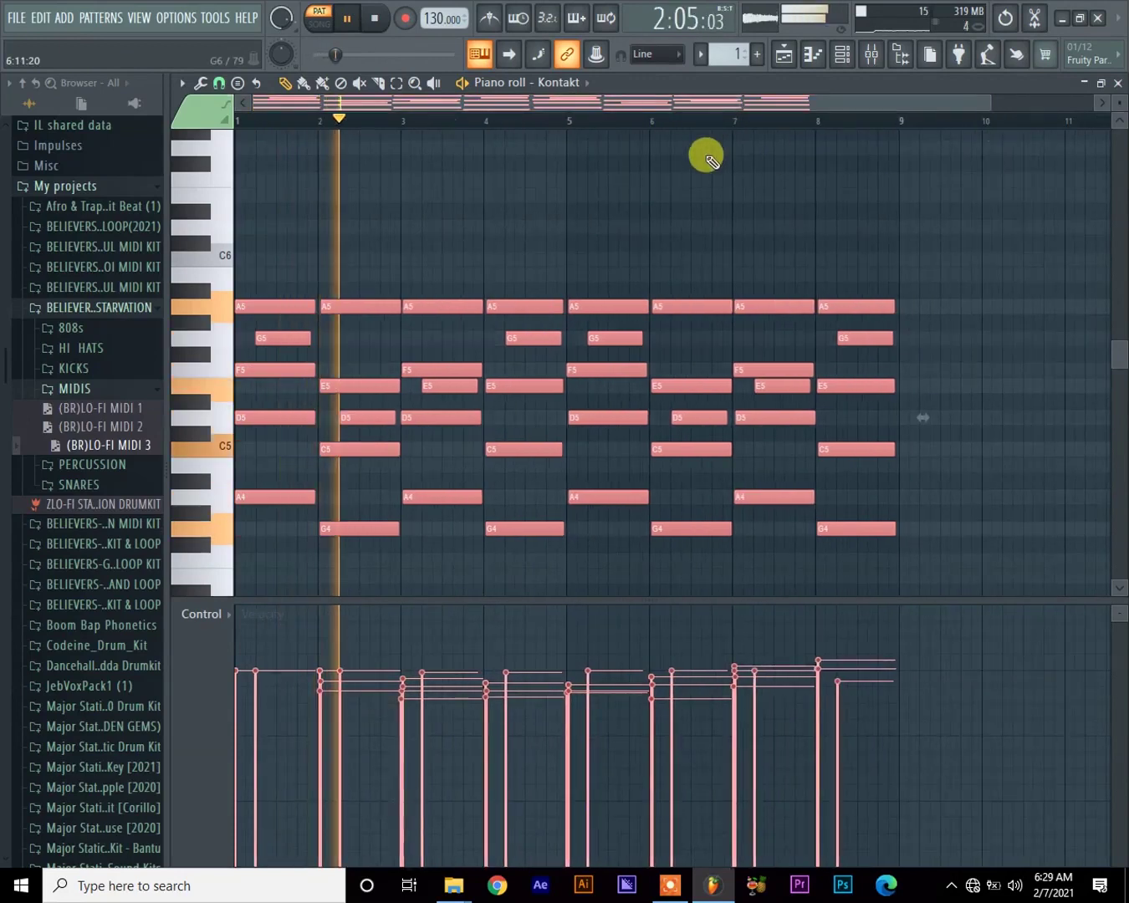
left_click(373, 18)
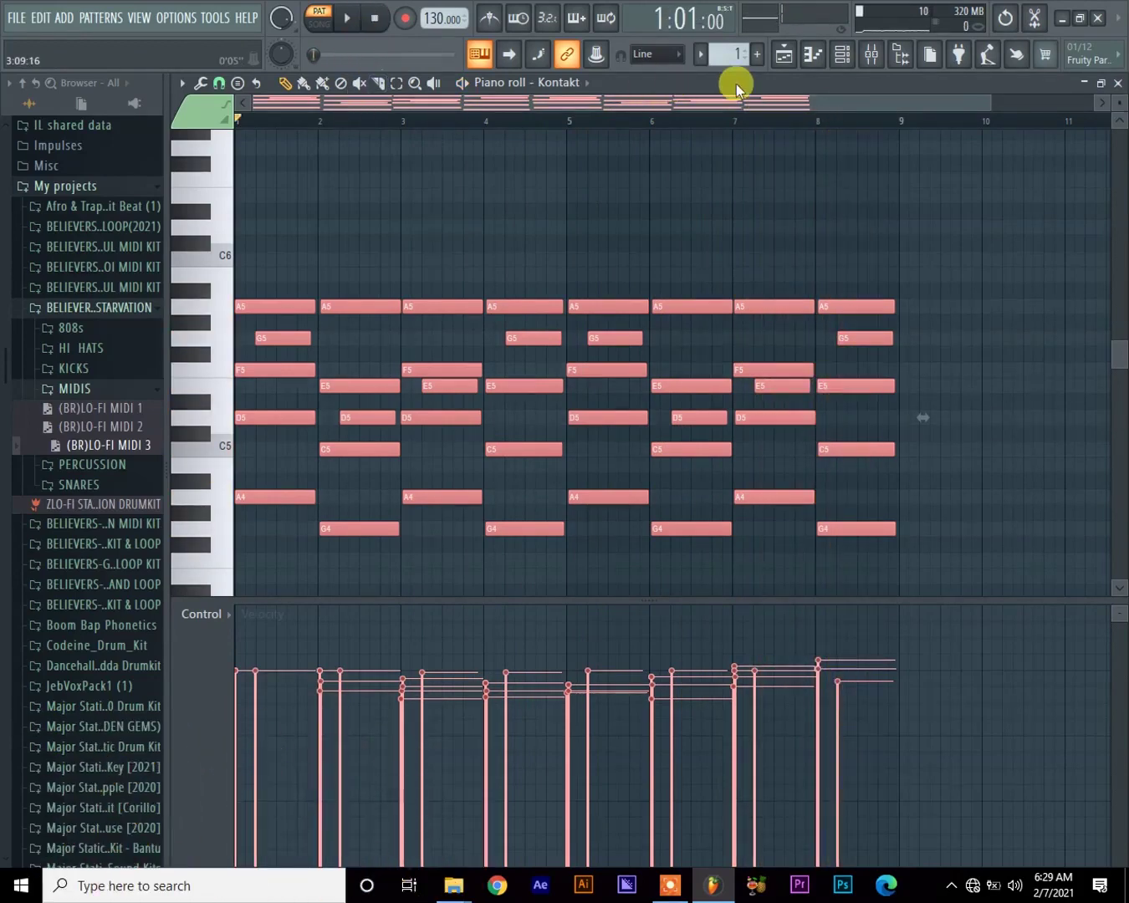
Step: Show the channel rack and audition the kit's kick samples, (BR)LO-FI KICK 1 through 8
left_click(843, 55)
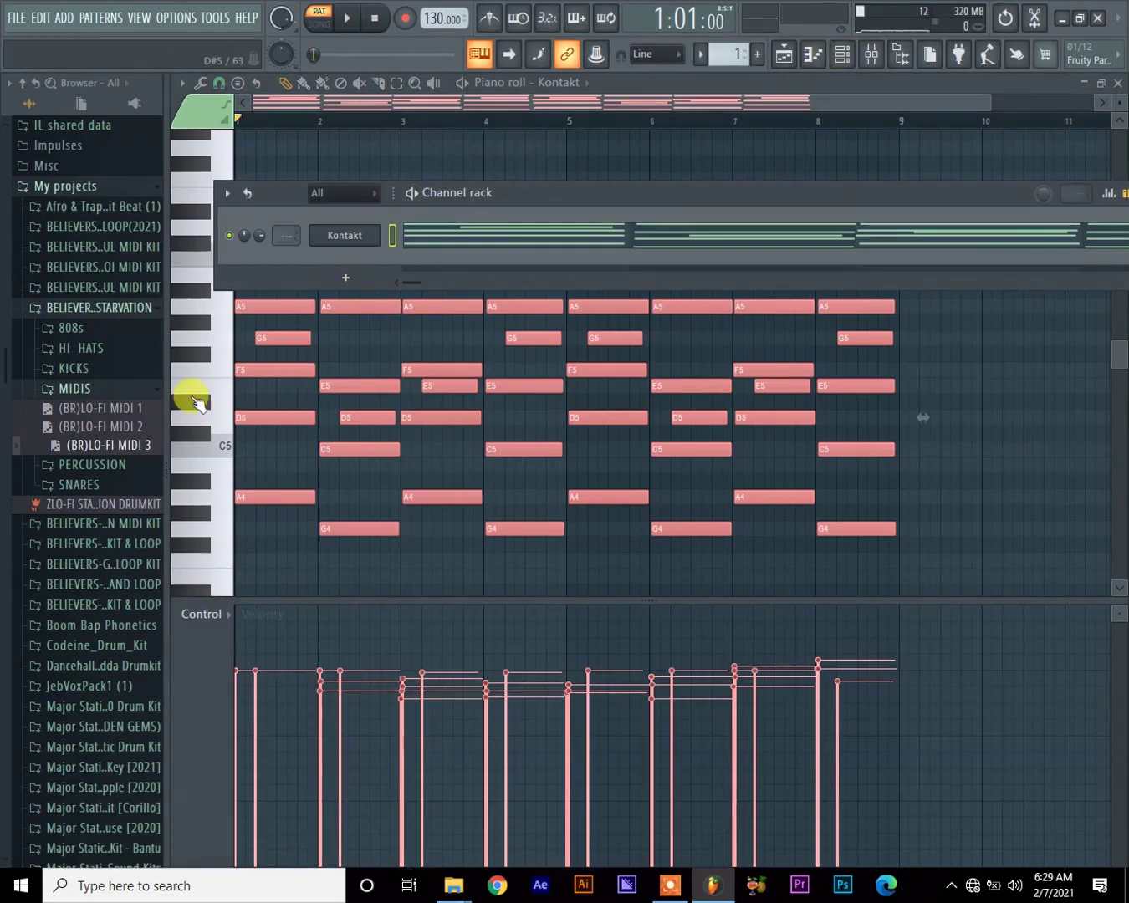
left_click(79, 369)
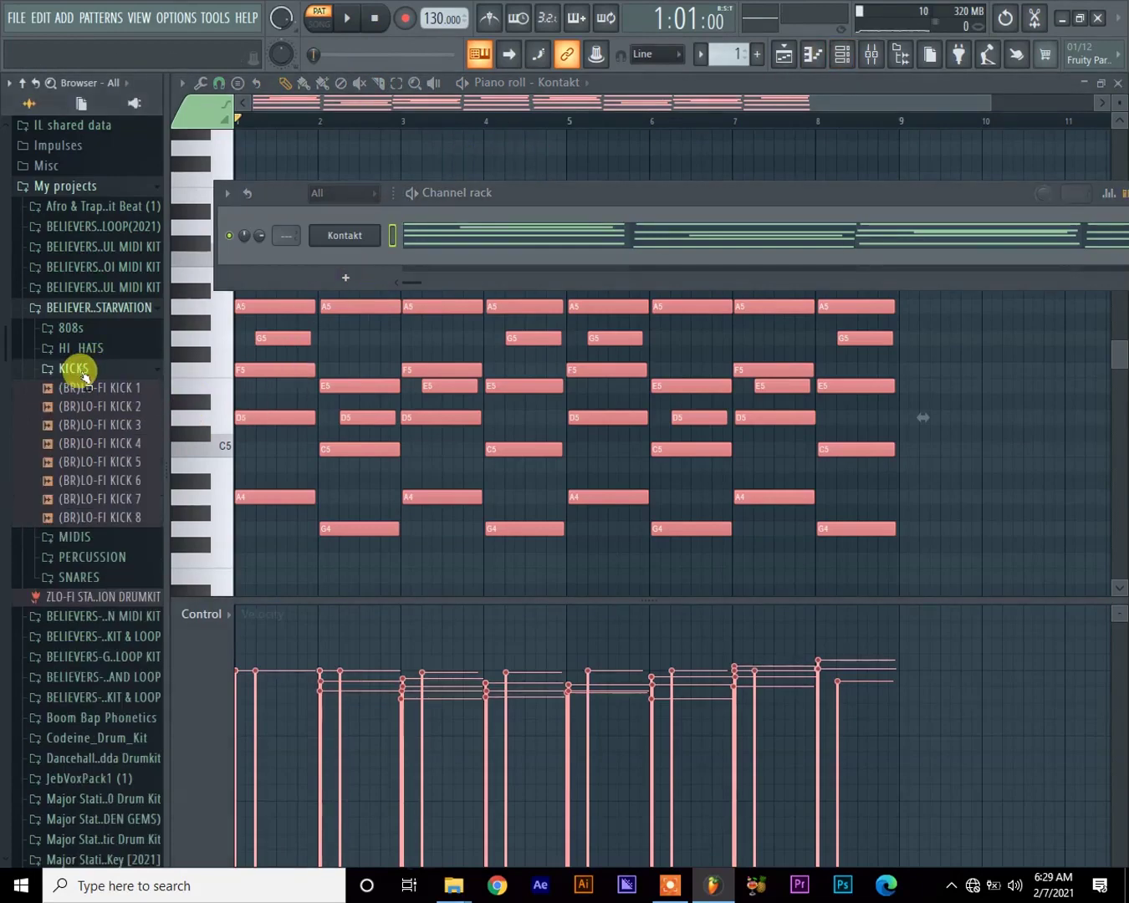
left_click(103, 390)
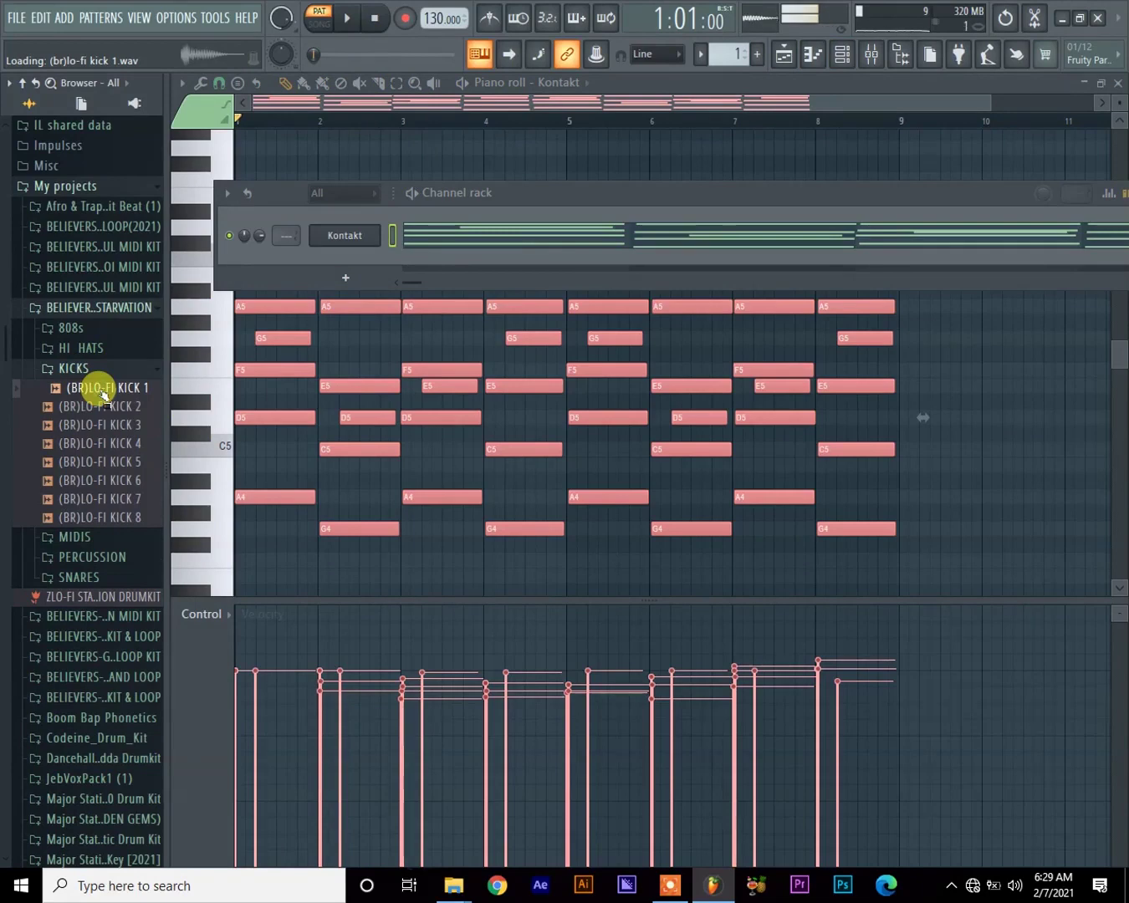
left_click(107, 407)
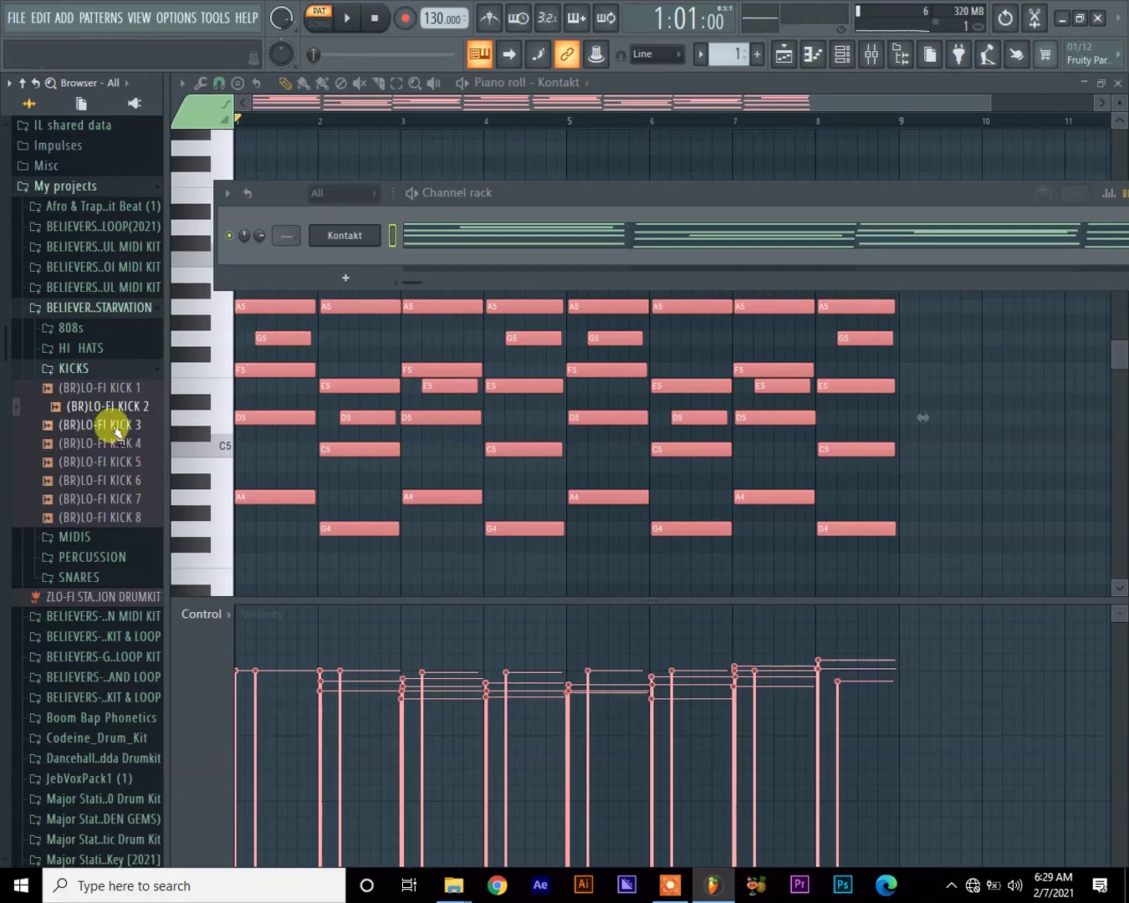
left_click(114, 428)
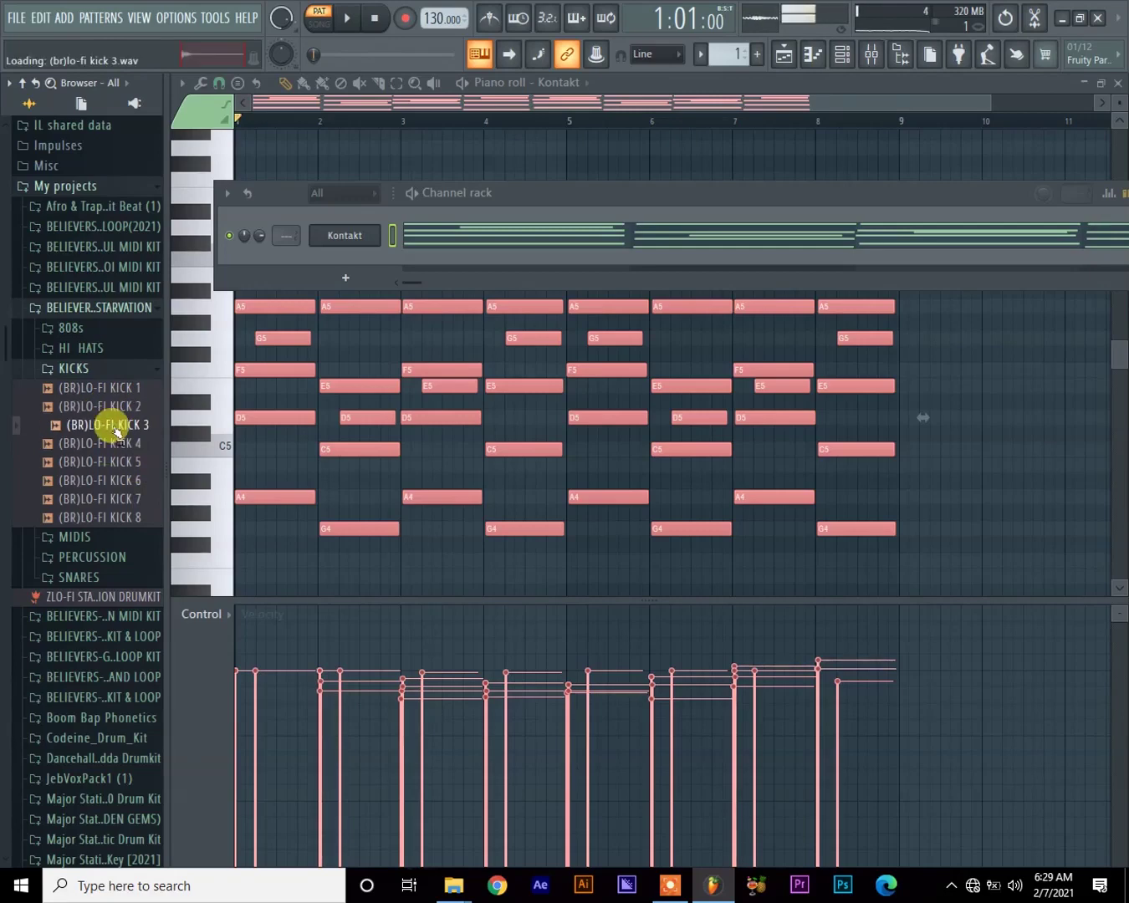
left_click(126, 444)
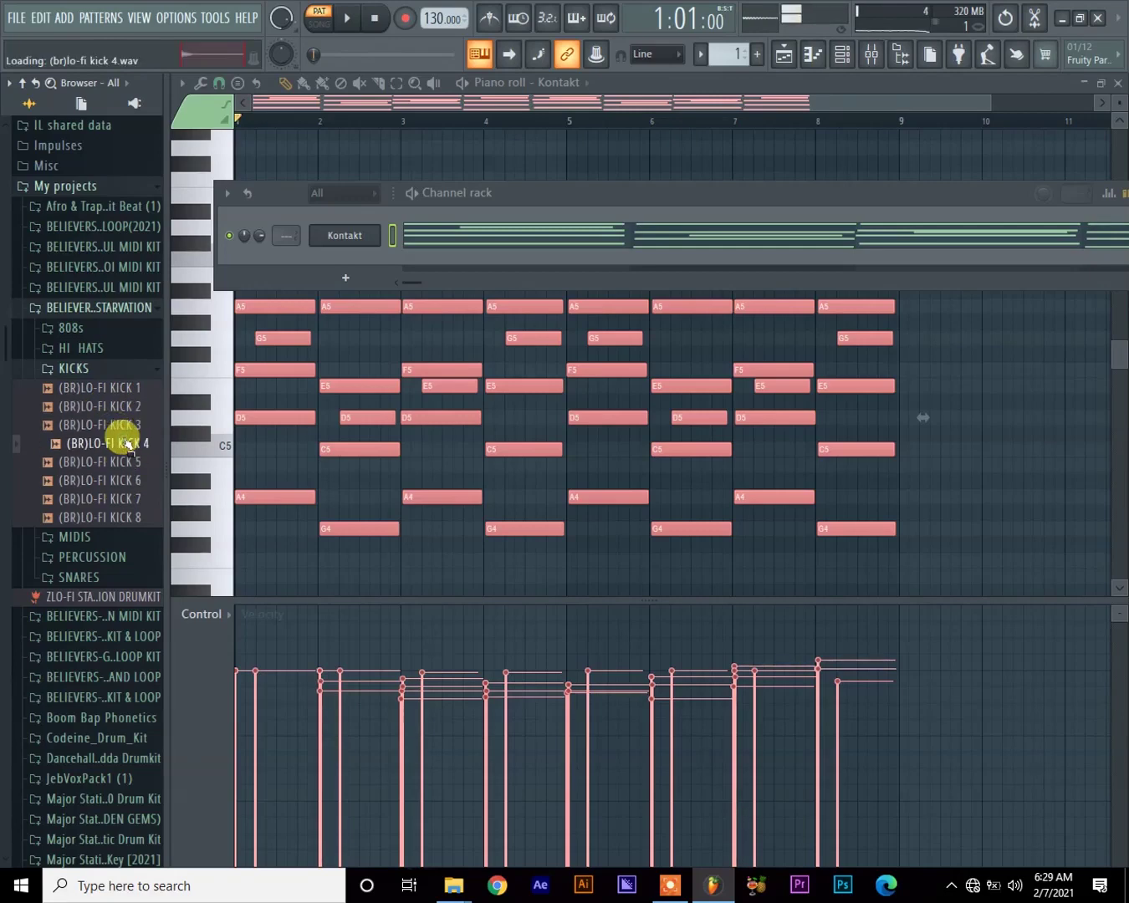
left_click(125, 463)
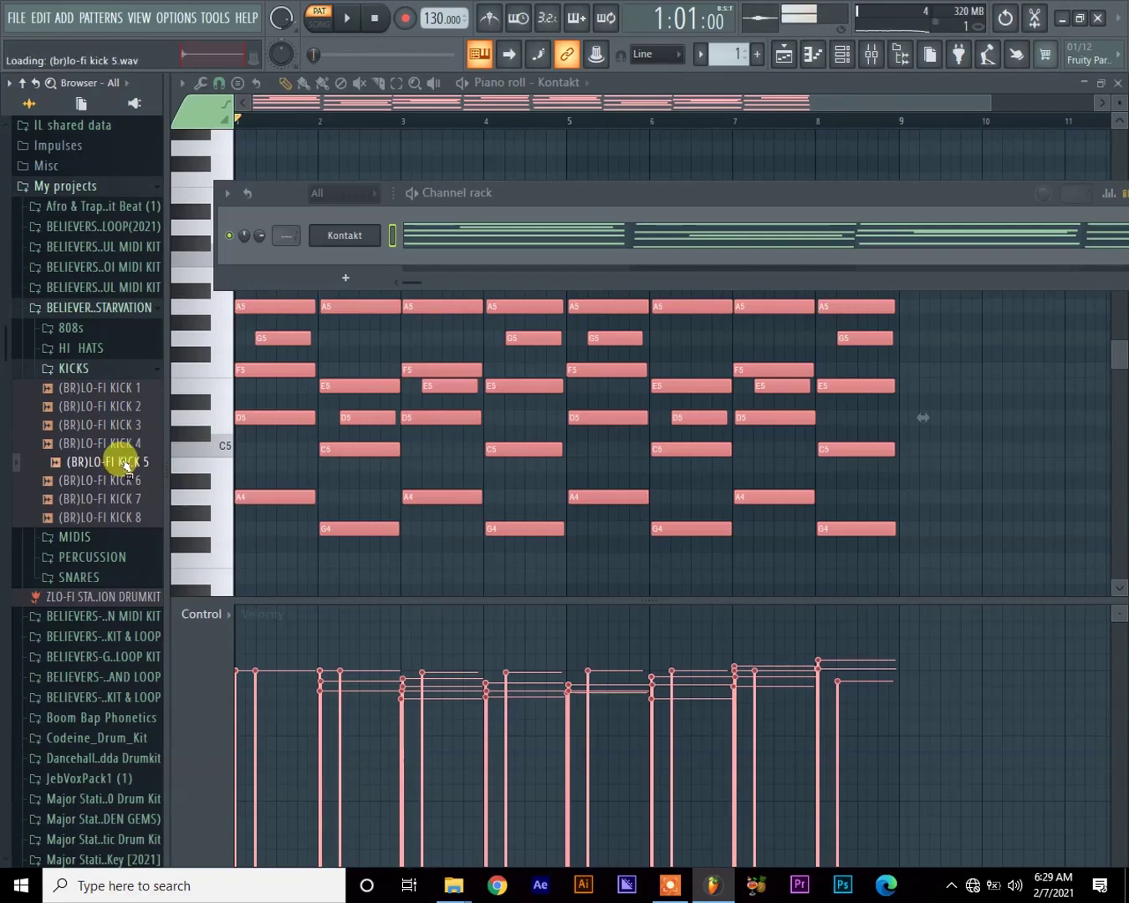
left_click(127, 485)
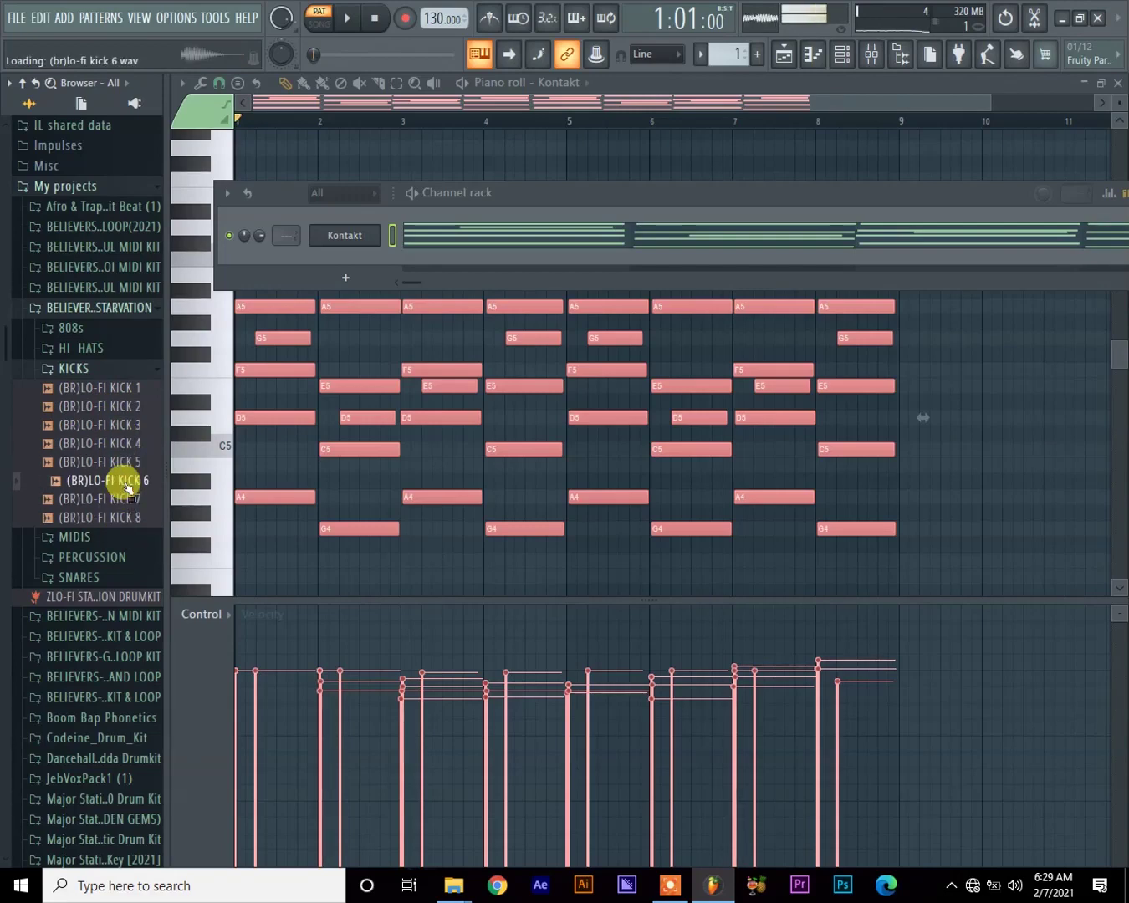
left_click(131, 500)
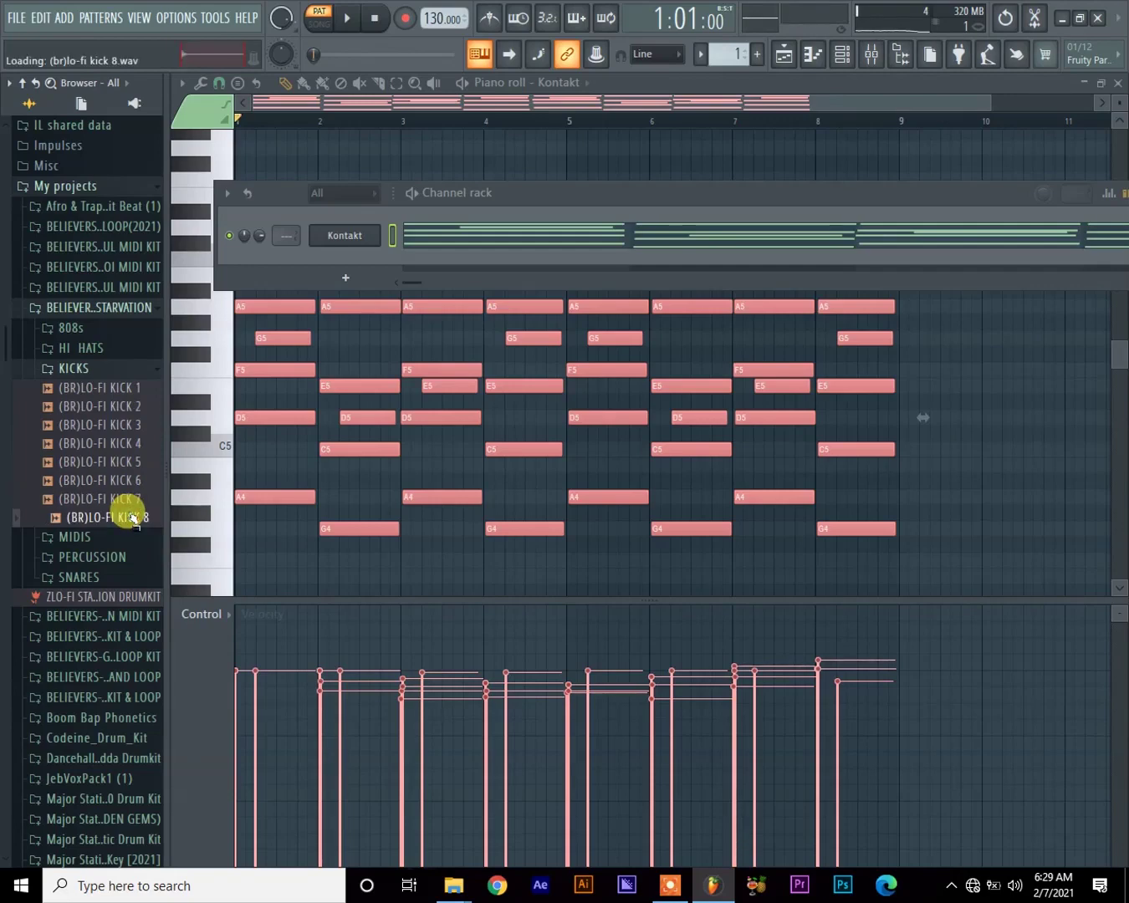
Step: Audition the NIGHT STORIES 808 and REMEMBER ME 808 samples from the kit's 808s folder
scroll(125, 507, "down", 3)
scroll(84, 452, "up", 6)
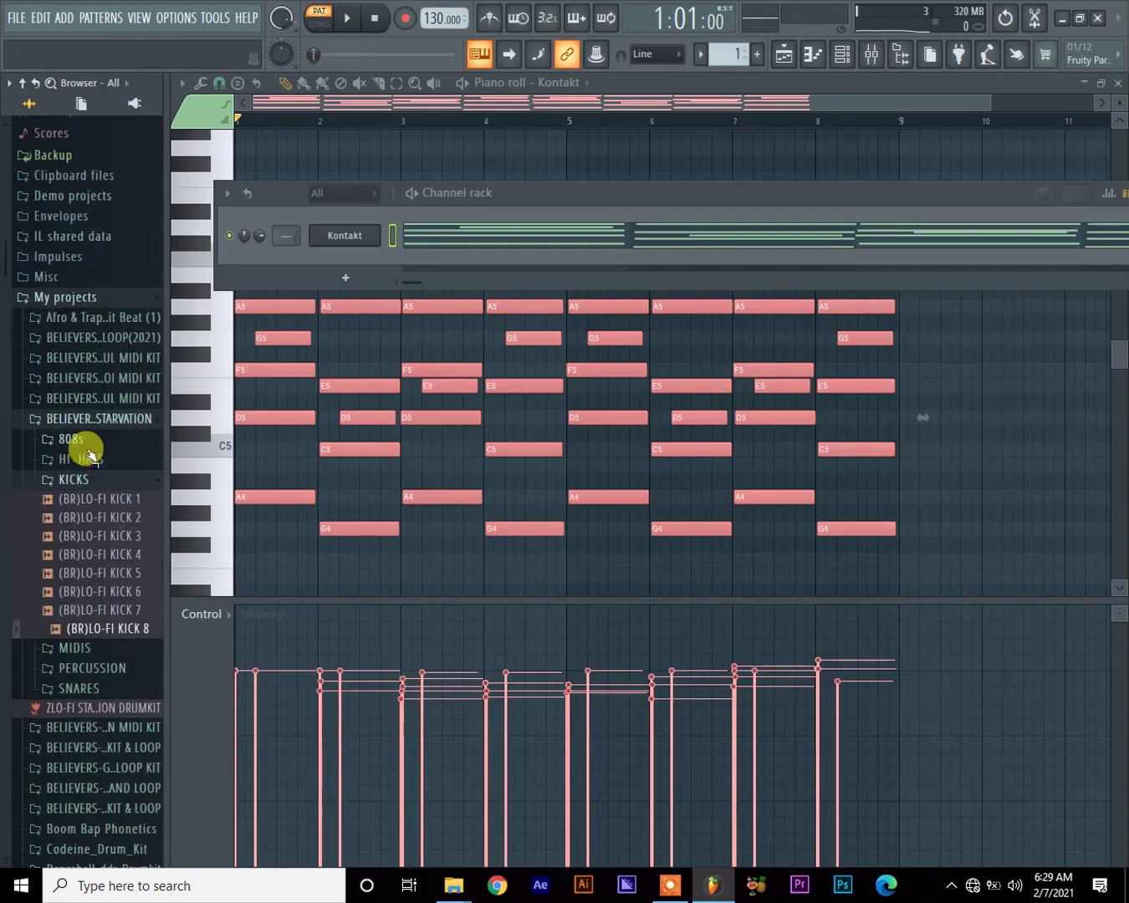
left_click(84, 441)
left_click(99, 460)
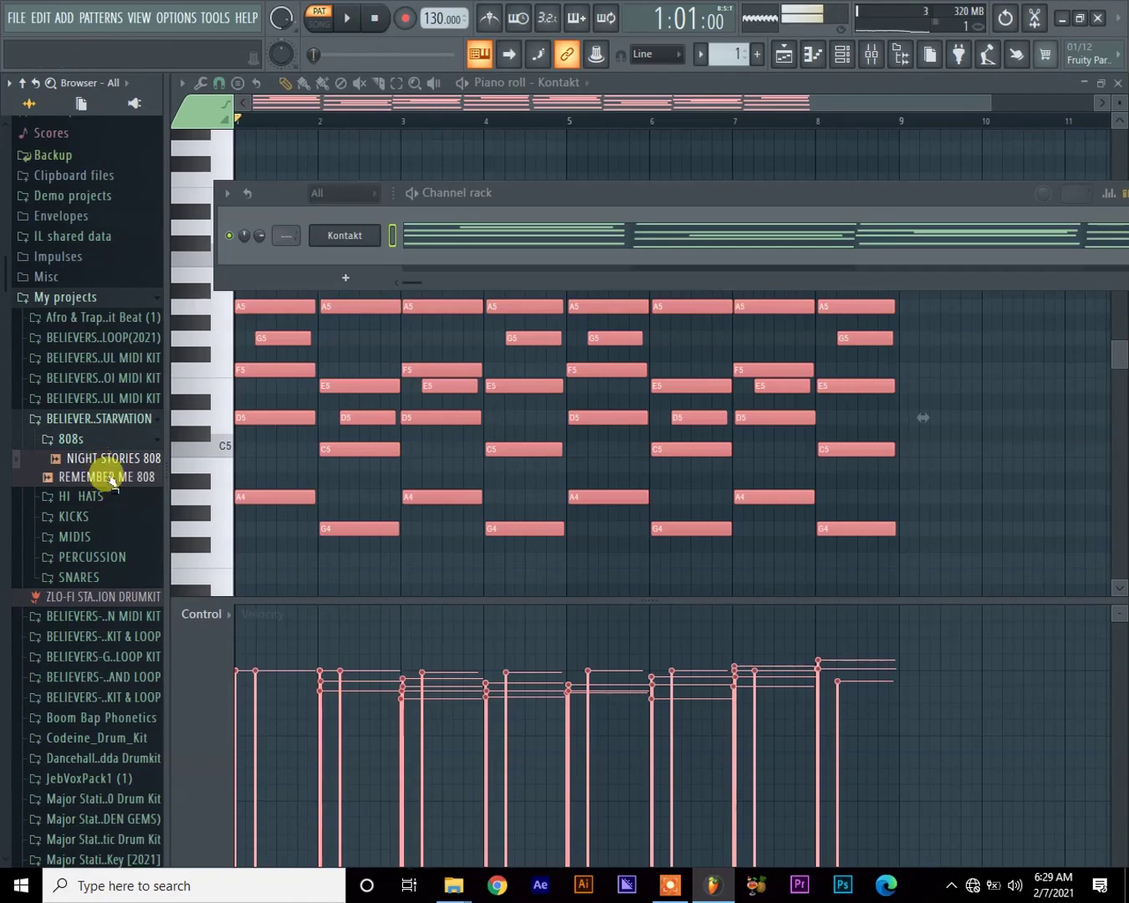
left_click(111, 478)
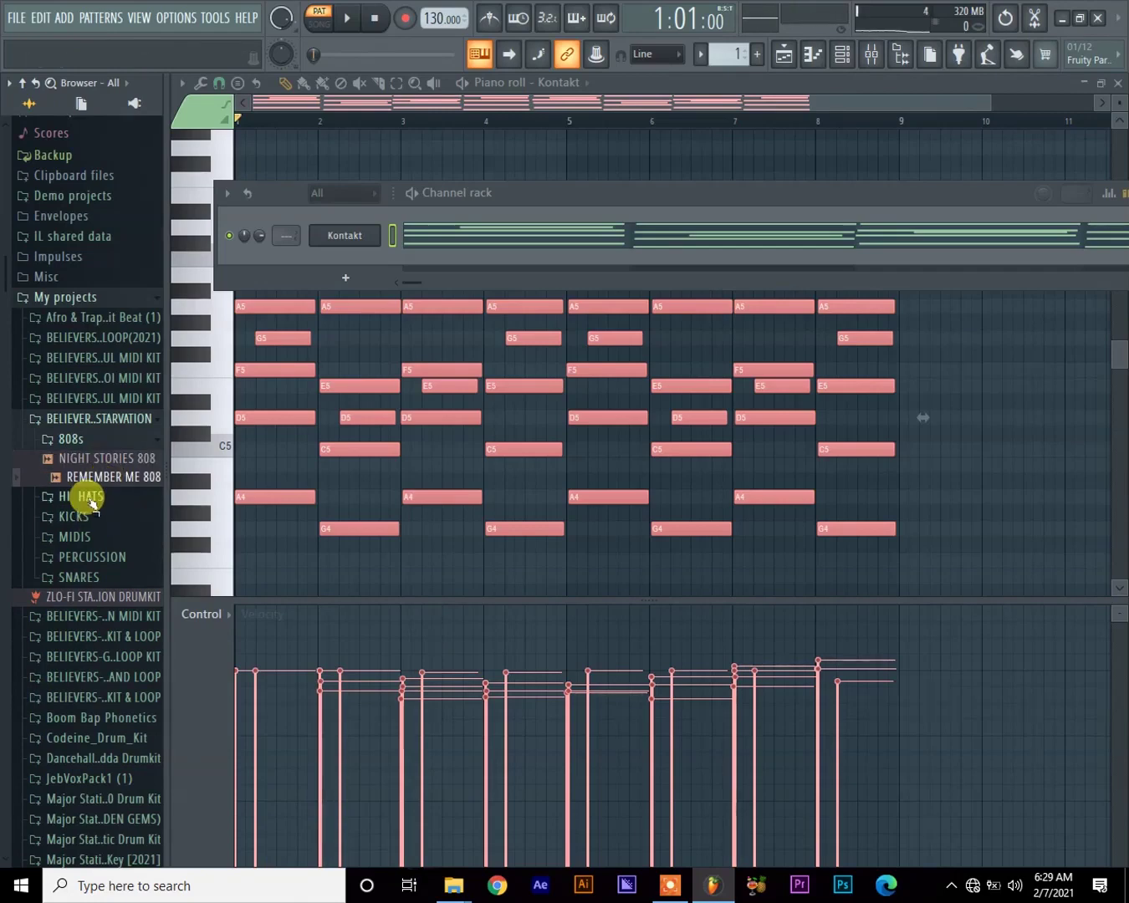
Step: Audition the four hi-hat samples in the kit, (BR) LO-FI HI HAT 1 through 4
left_click(89, 497)
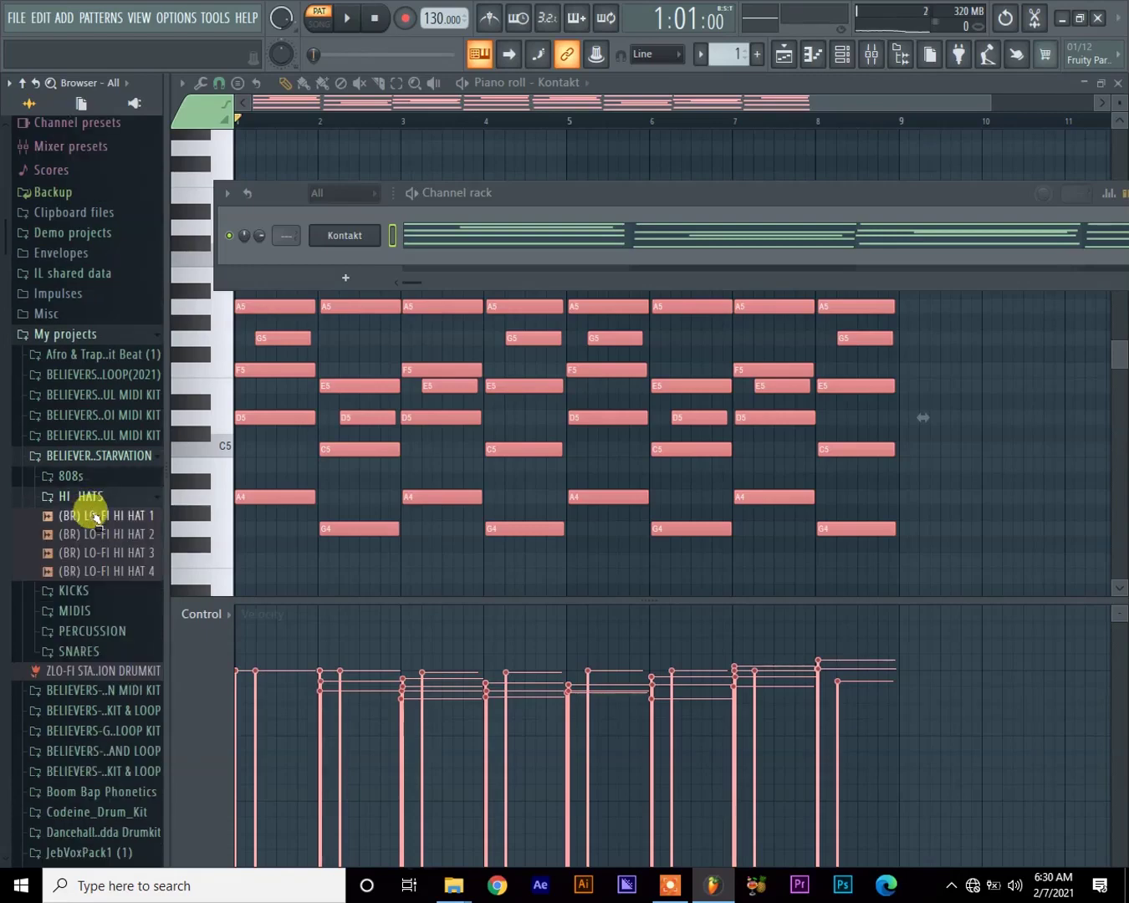
left_click(97, 516)
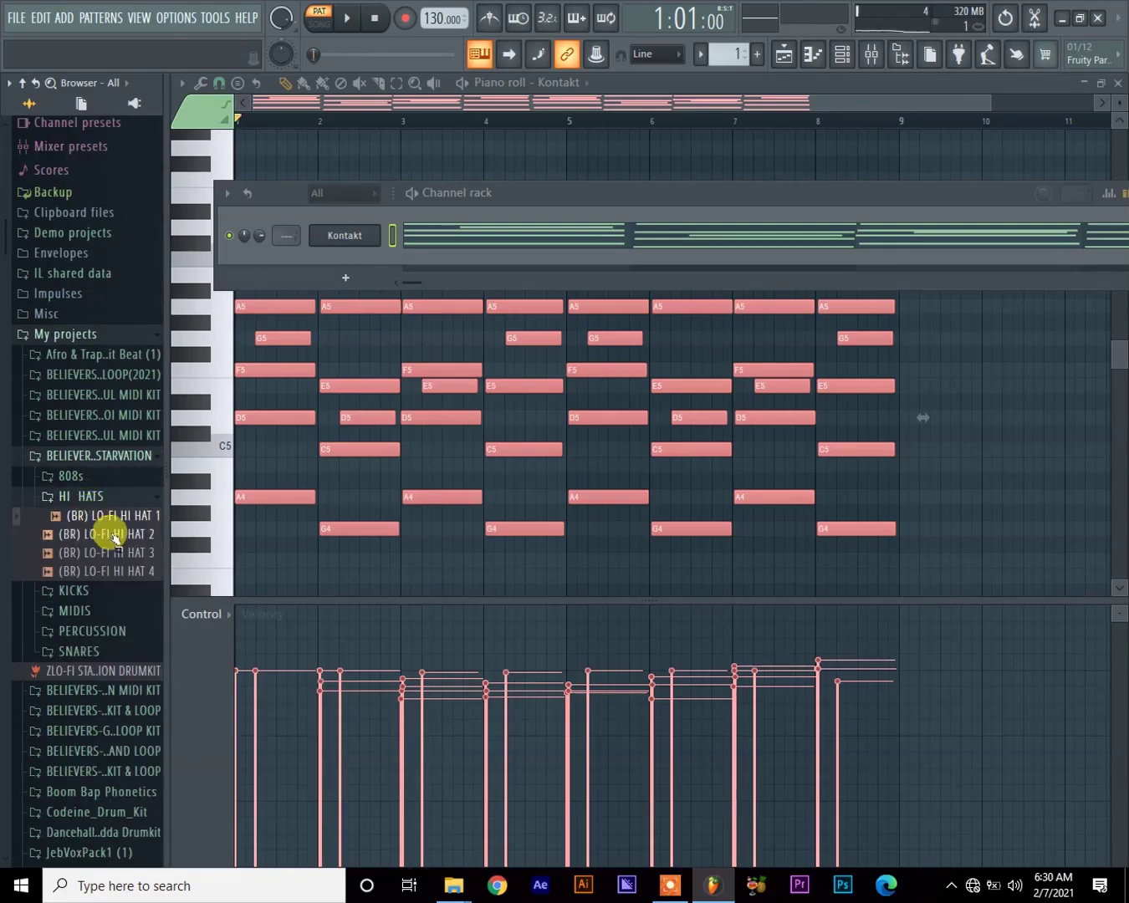
left_click(114, 536)
left_click(130, 557)
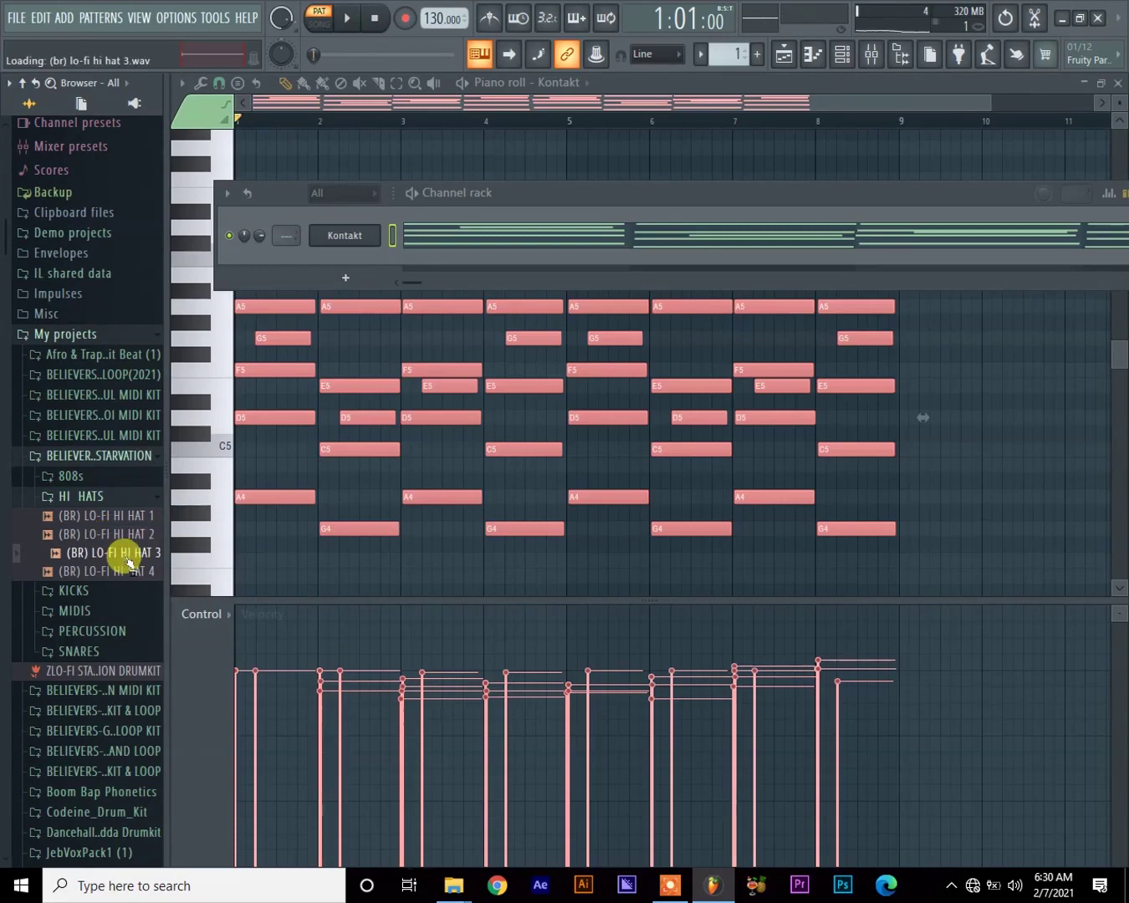
left_click(130, 573)
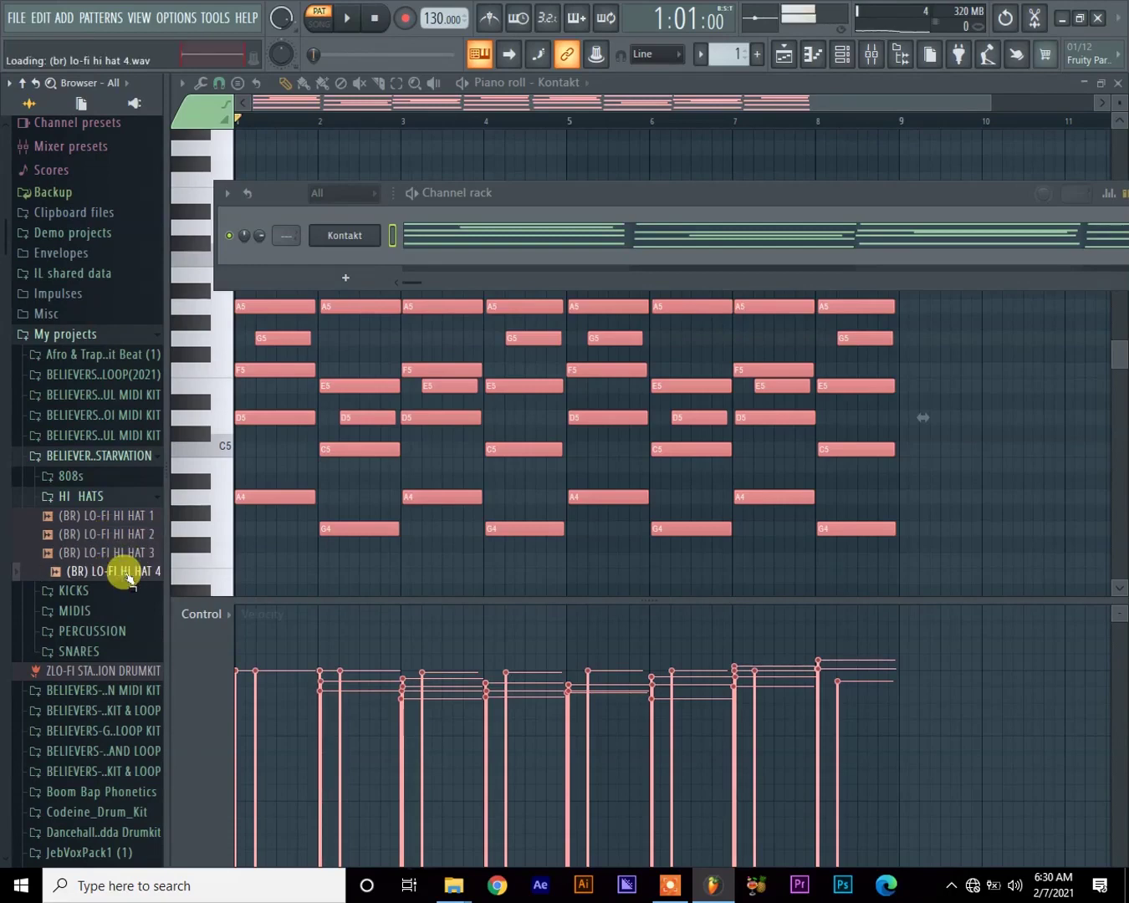
Step: Audition the percussion samples (BR) PERC 1, 2 and 3 from the kit's PERCUSSION folder
scroll(117, 582, "down", 2)
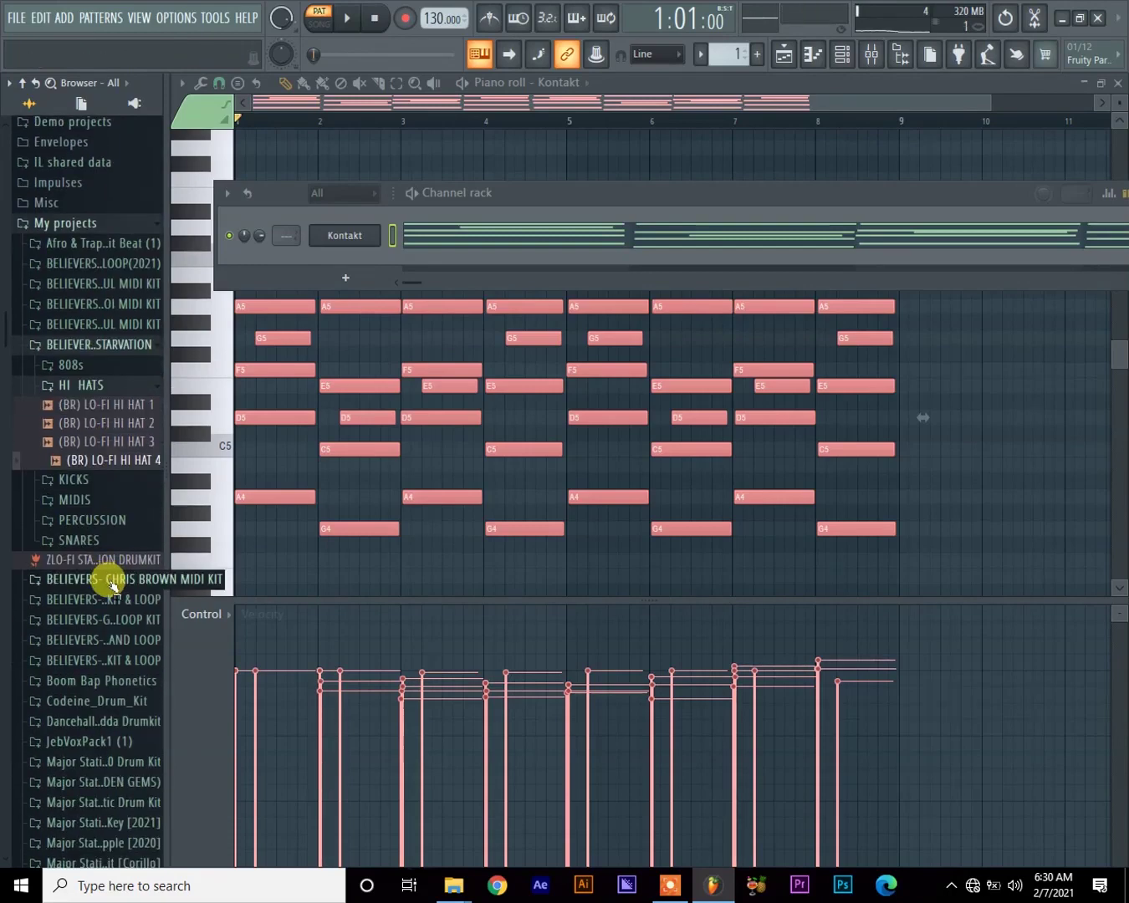
left_click(108, 522)
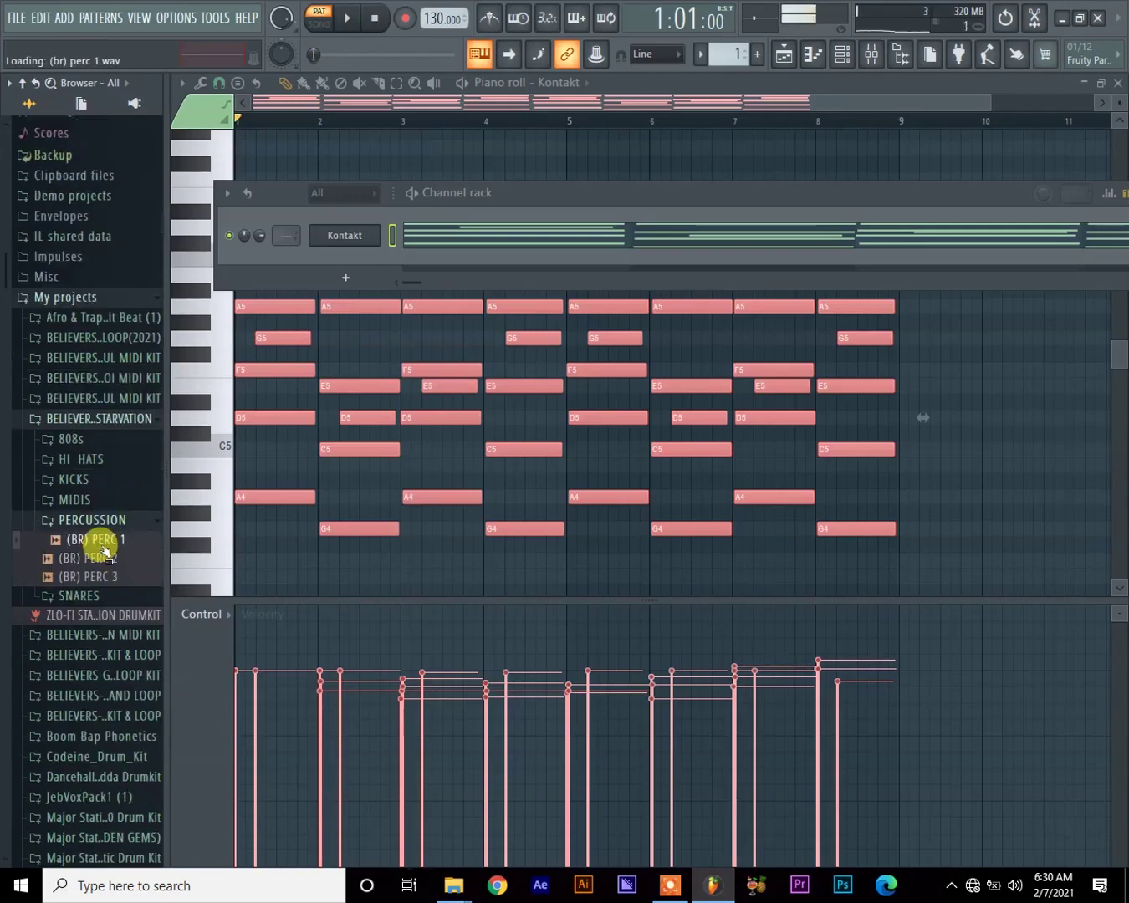
left_click(104, 557)
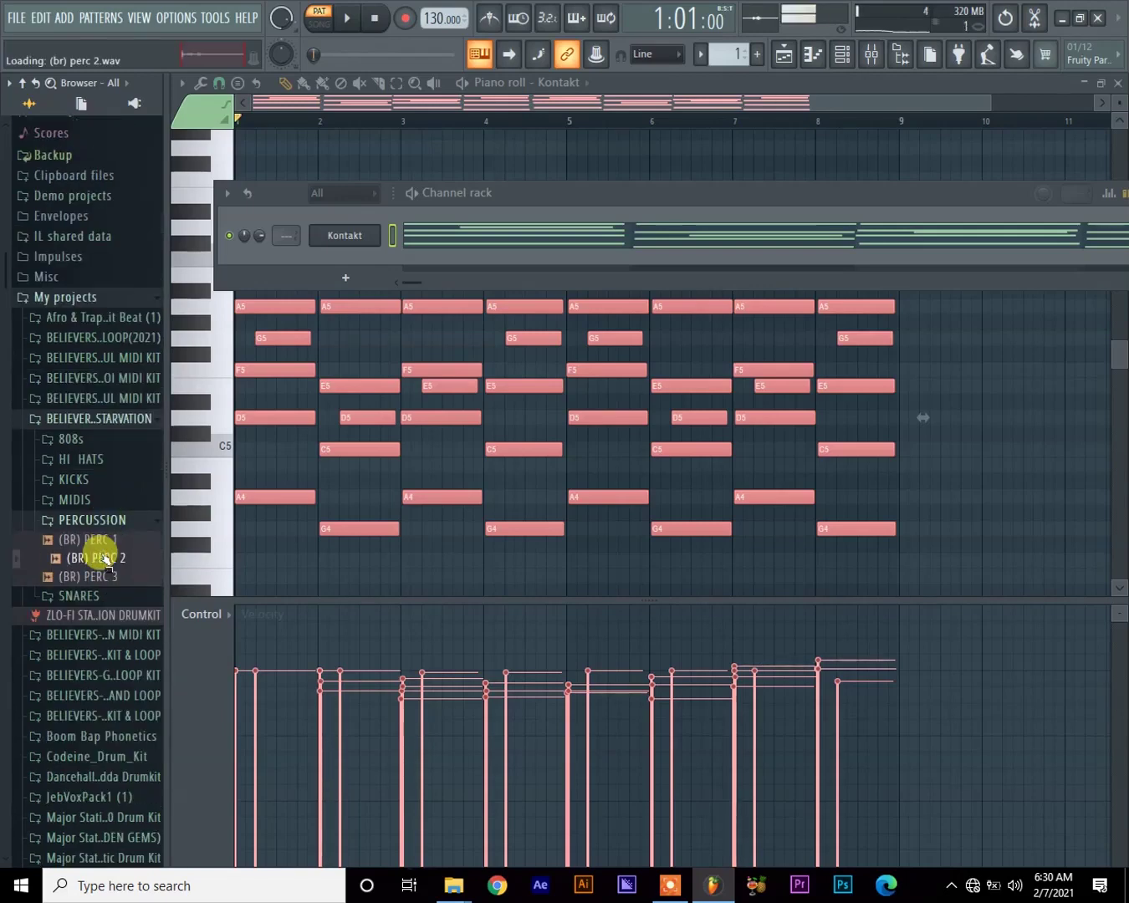
left_click(104, 576)
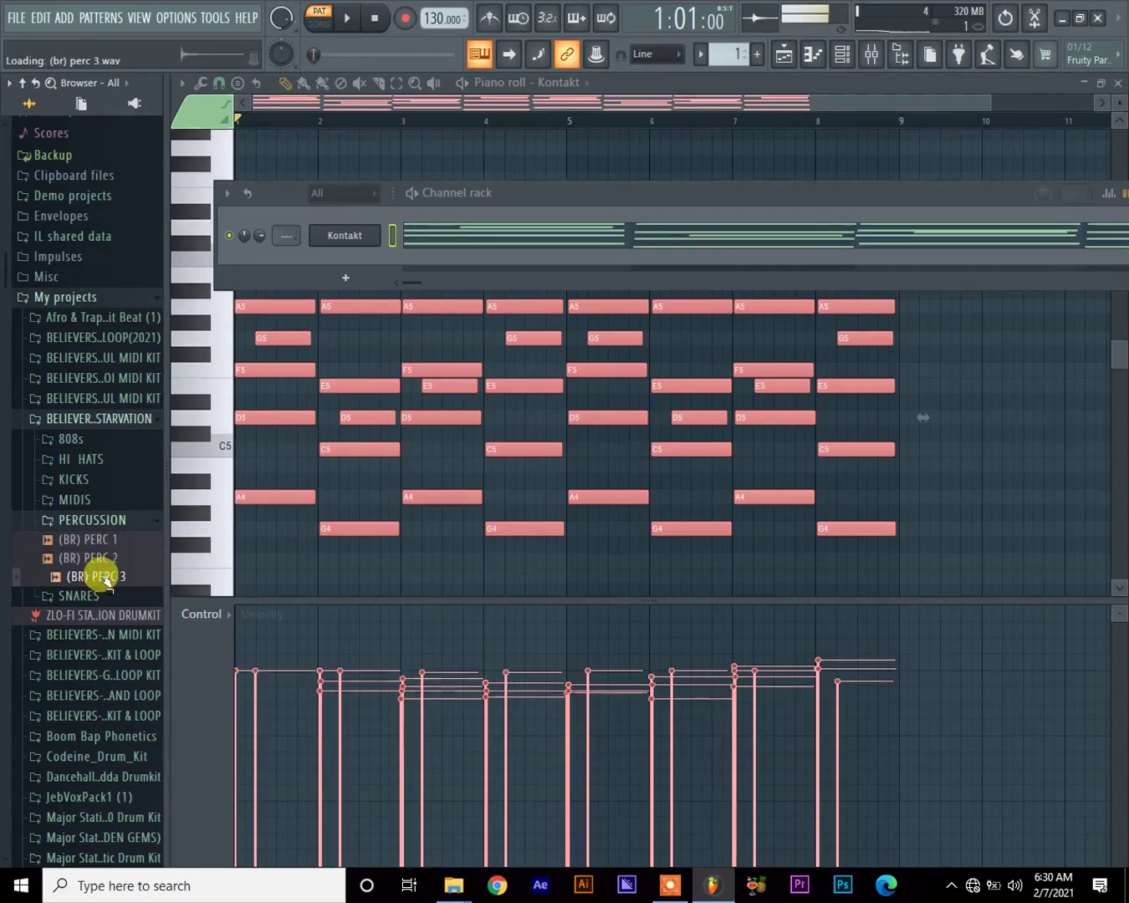
Step: Audition the kit's snare samples, (BR)LO-FI SNARE 1 through 6, and replay SNARE 2
scroll(103, 574, "down", 5)
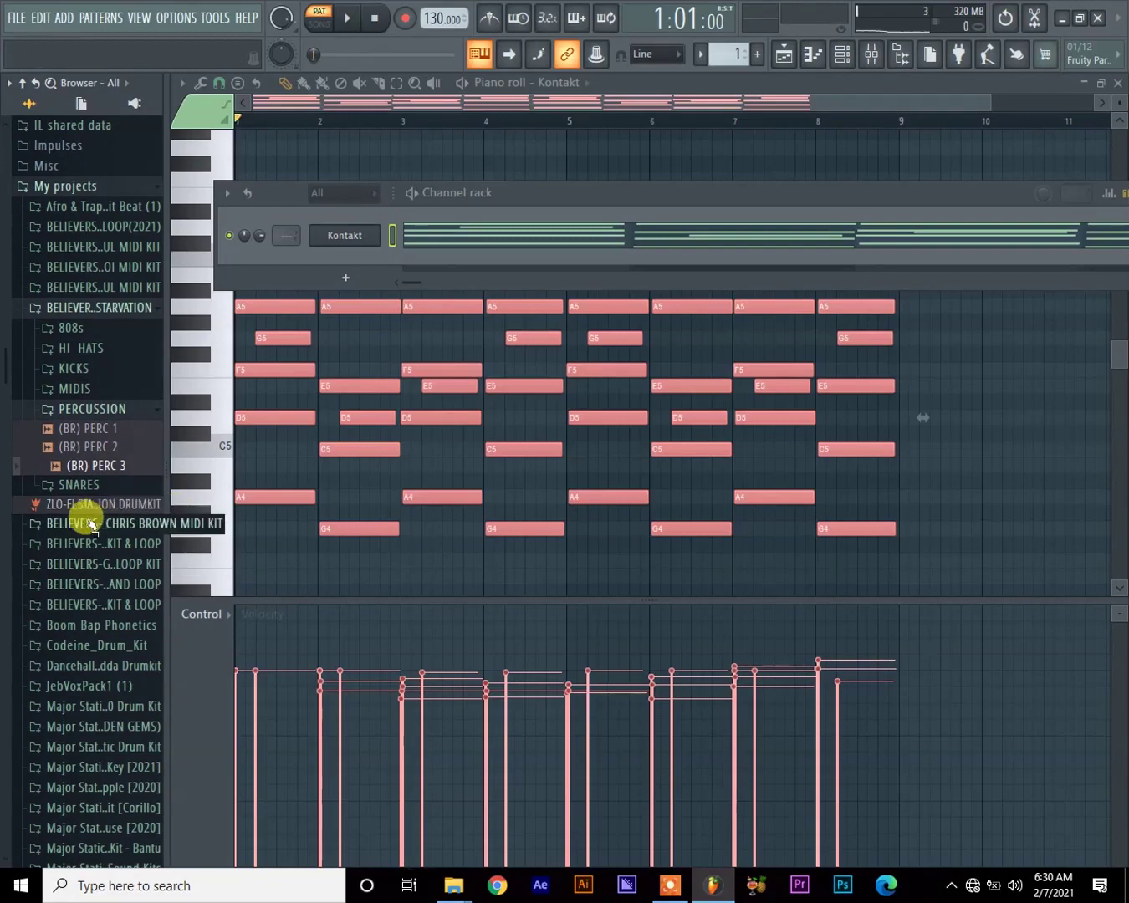
left_click(75, 485)
left_click(110, 543)
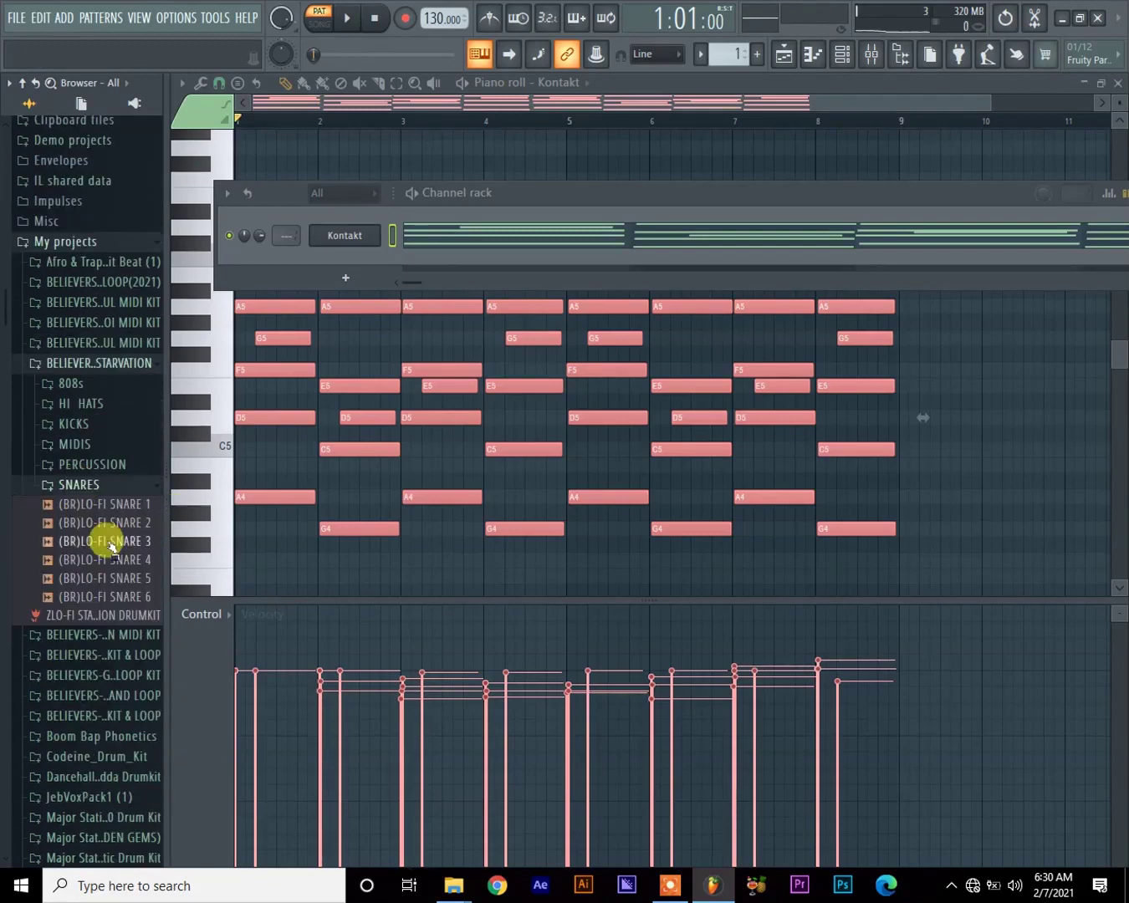
left_click(118, 507)
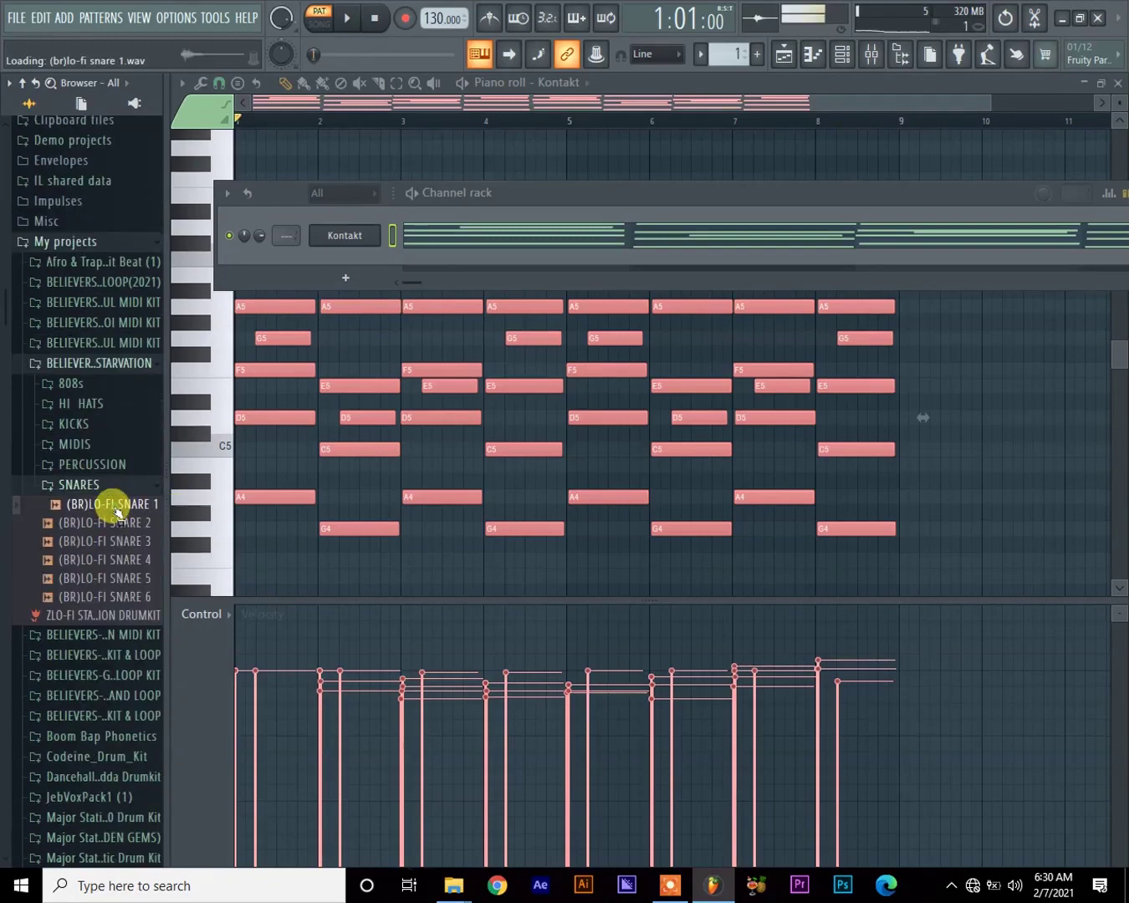
left_click(119, 523)
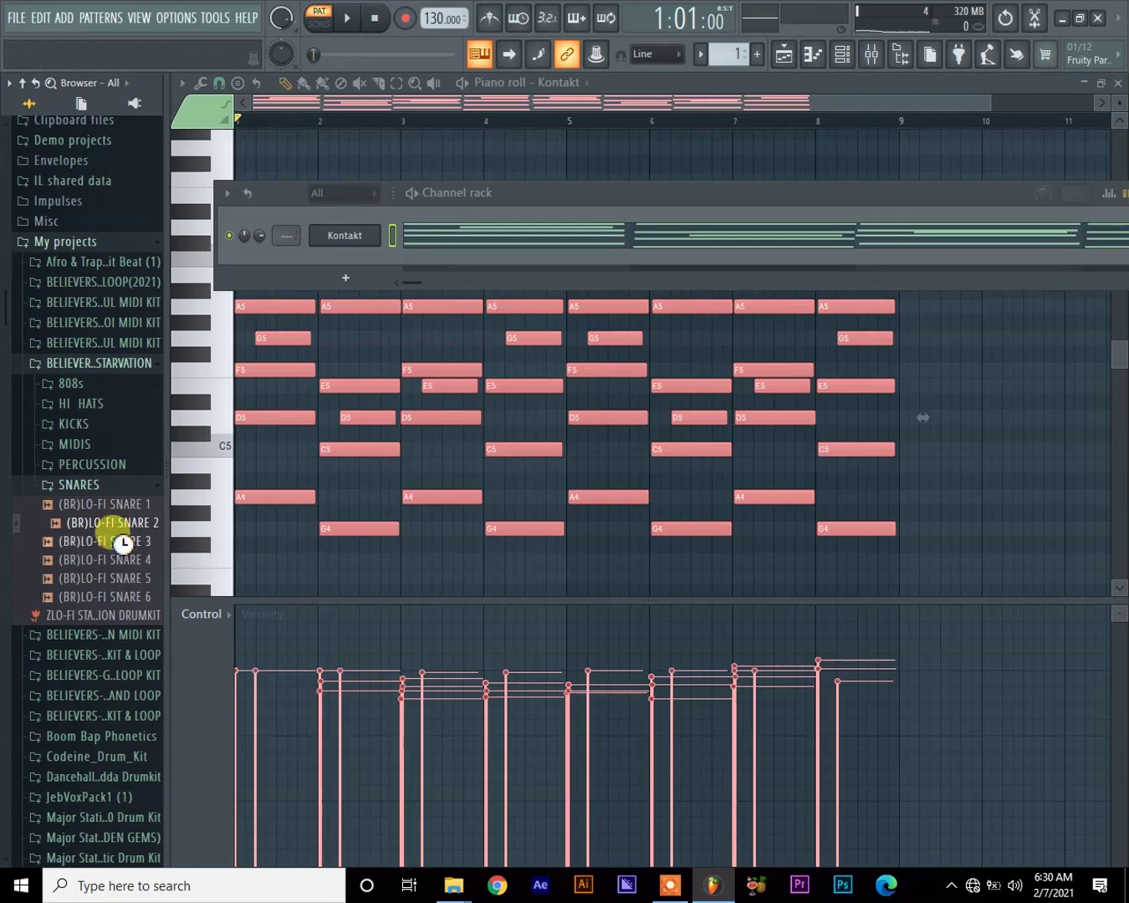
left_click(120, 541)
left_click(119, 561)
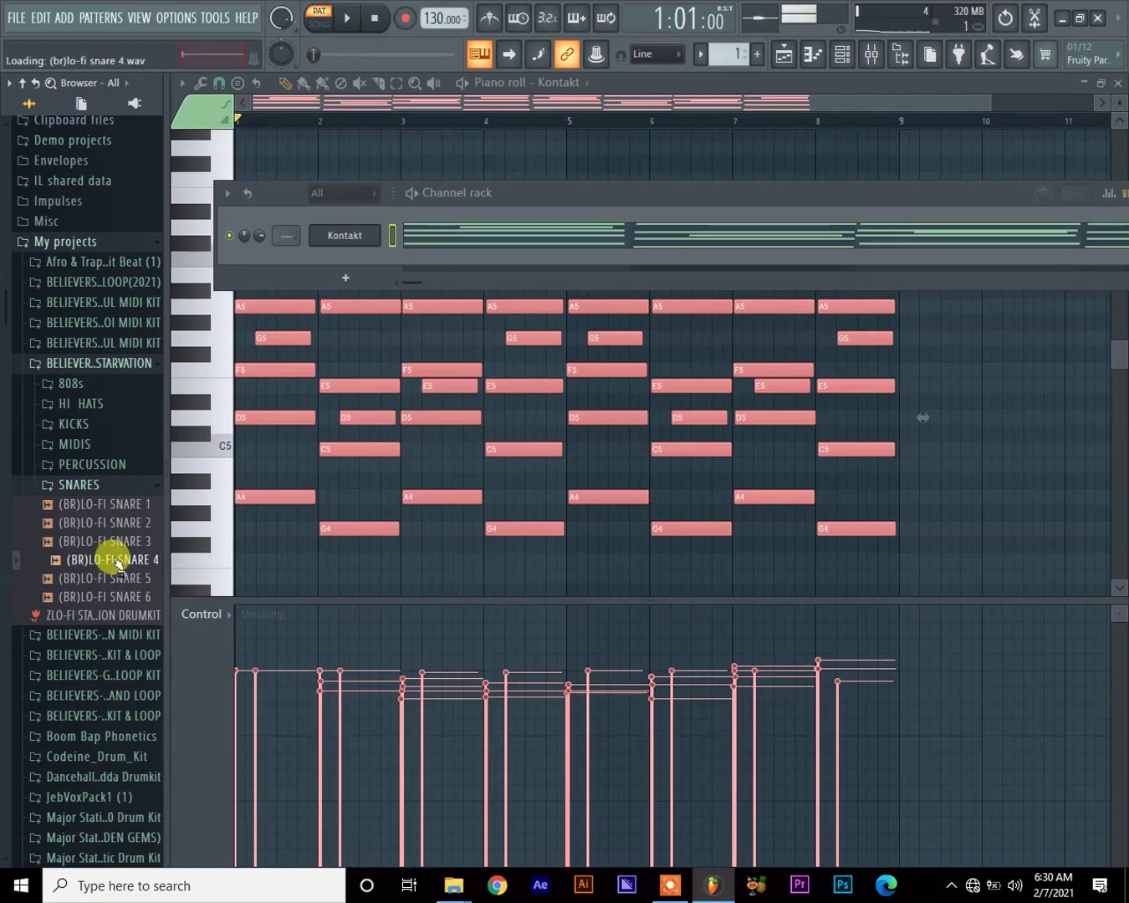
left_click(118, 579)
left_click(123, 595)
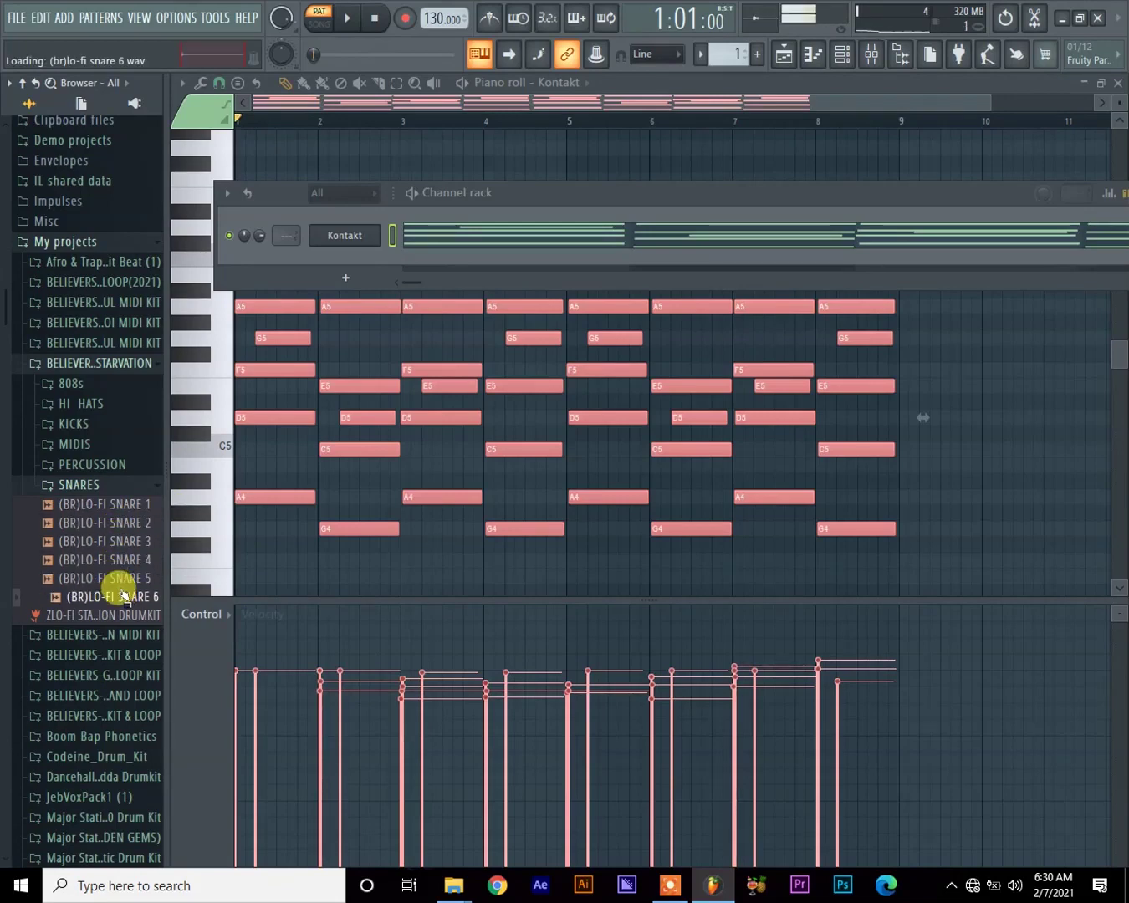
left_click(123, 524)
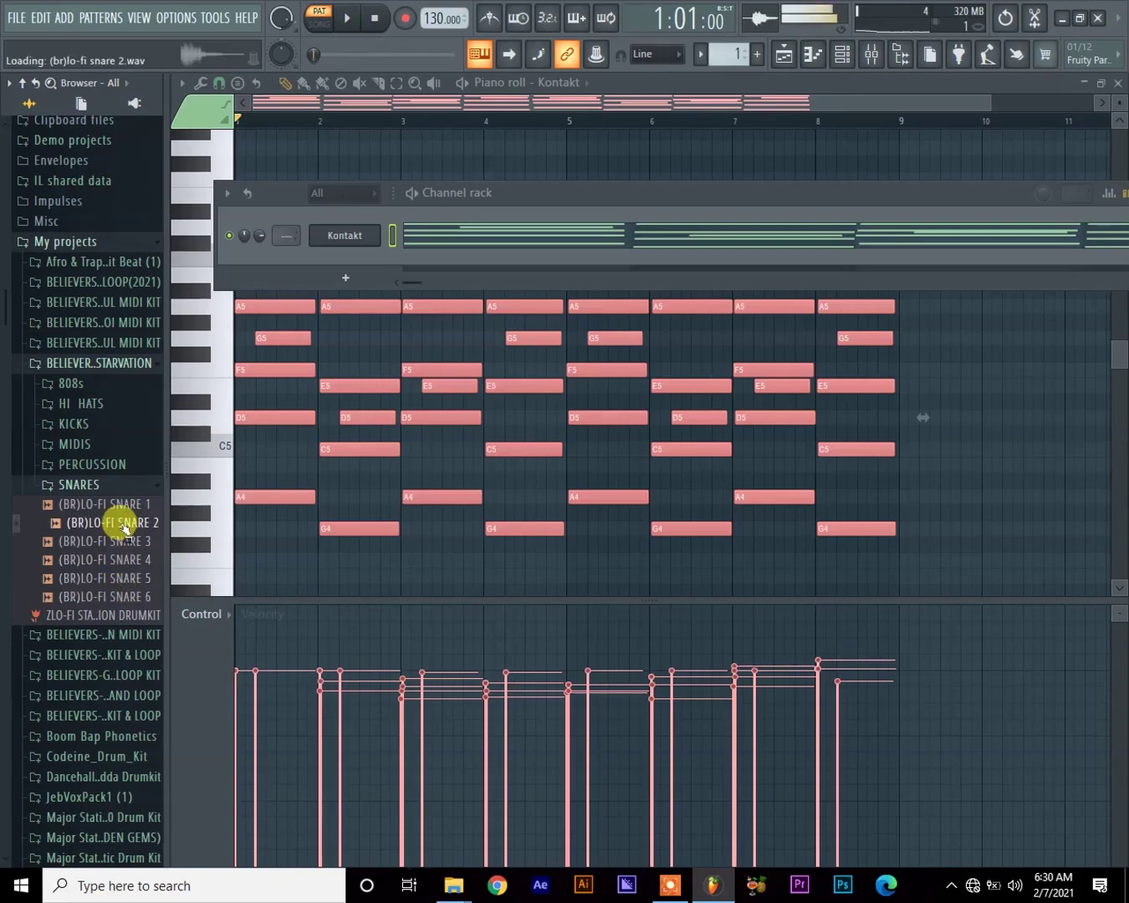
Step: Audition the (BR)LO-FI SNARE 1 sample from the kit's SNARES folder
left_click(121, 506)
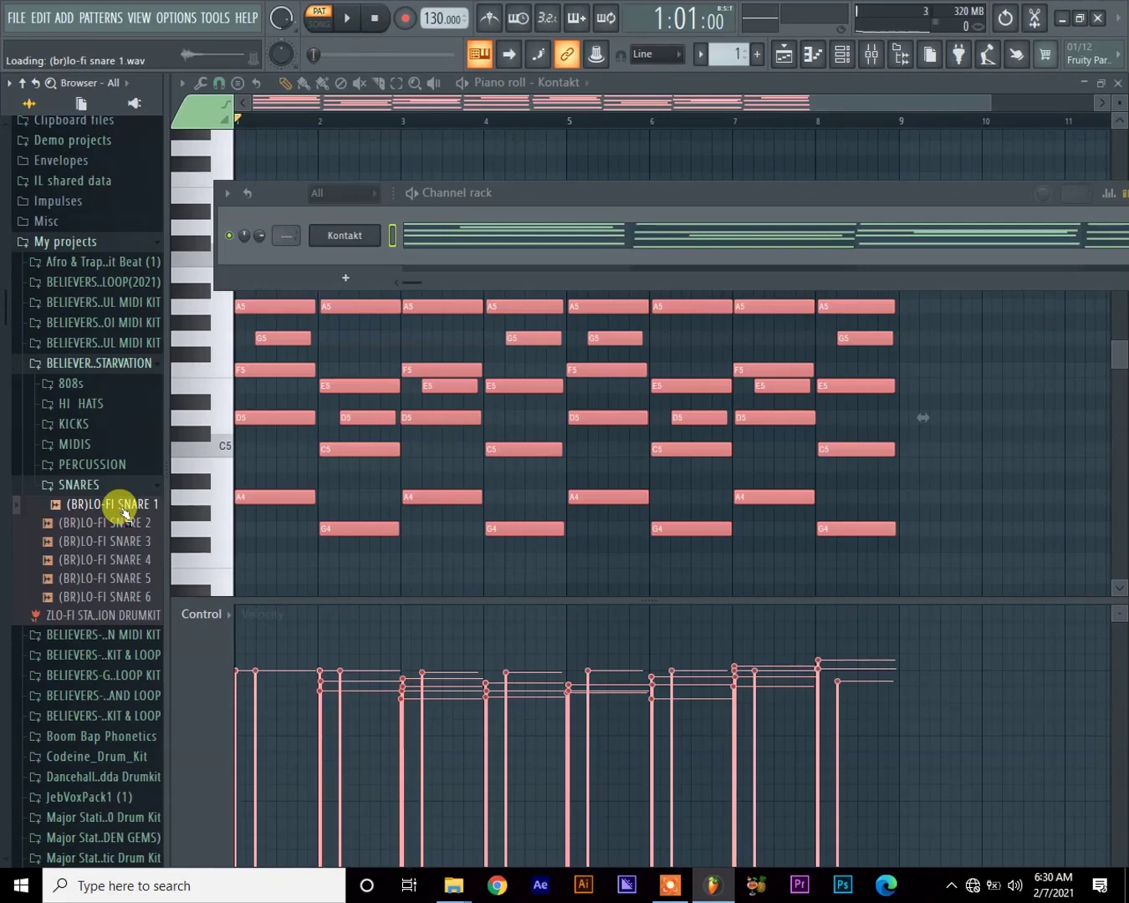
left_click_drag(122, 511, 531, 170)
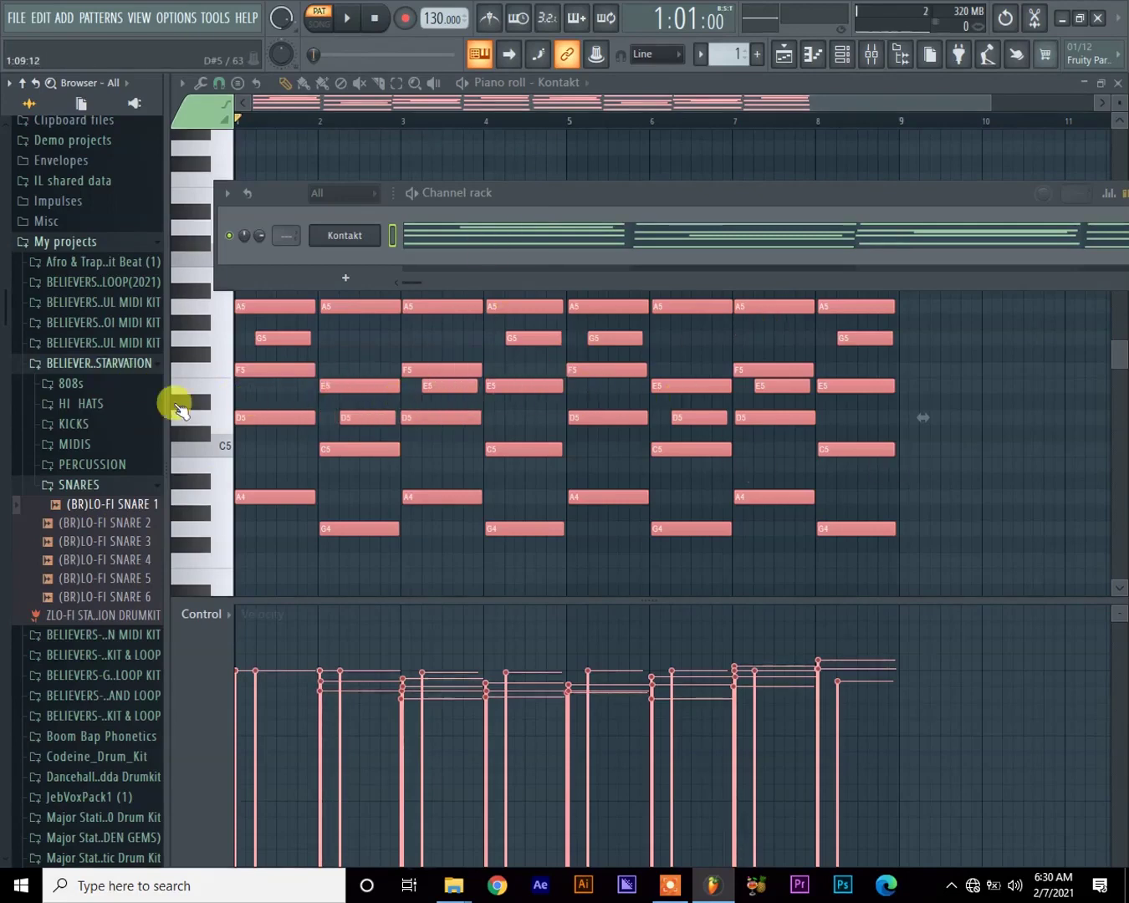
Step: Load (BR)LO-FI MIDI 2 from the kit's MIDIS folder into the Kontakt channel and play it
left_click(77, 443)
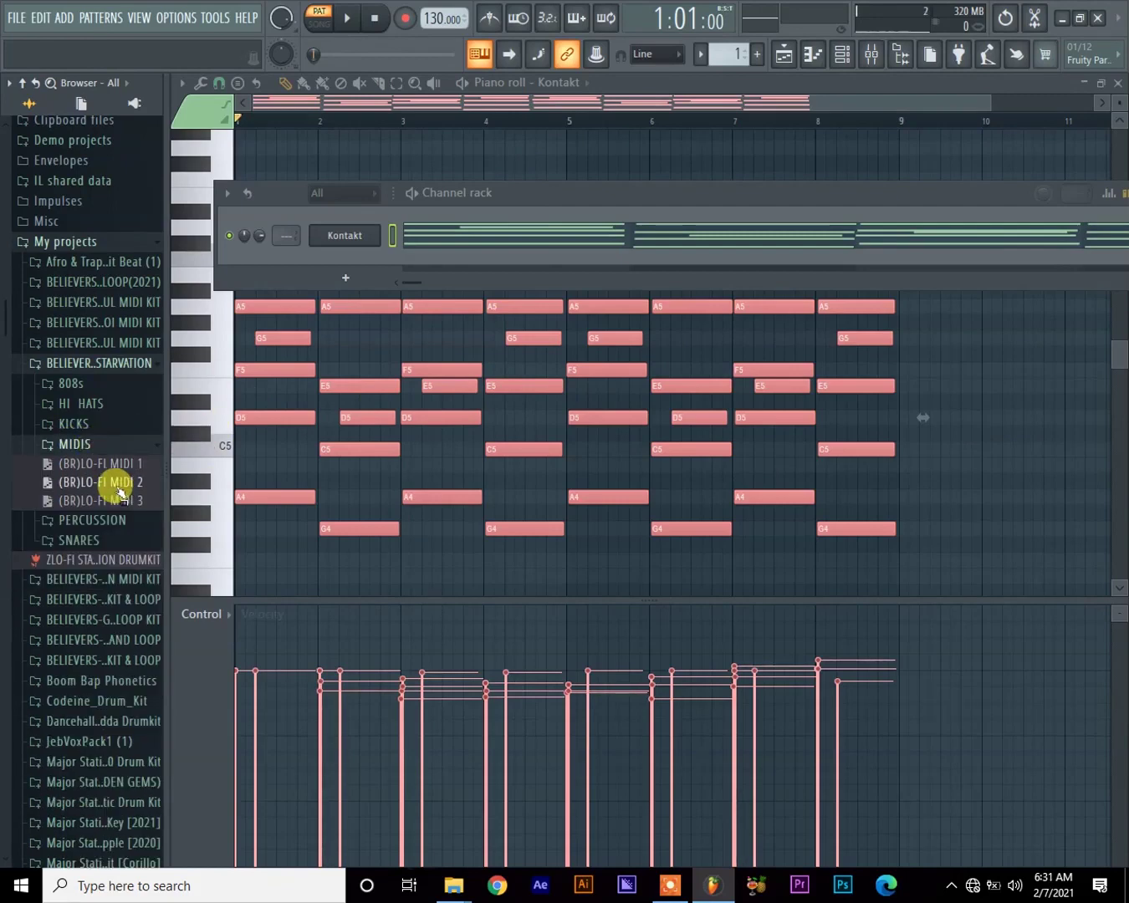
left_click_drag(117, 489, 505, 226)
left_click(347, 18)
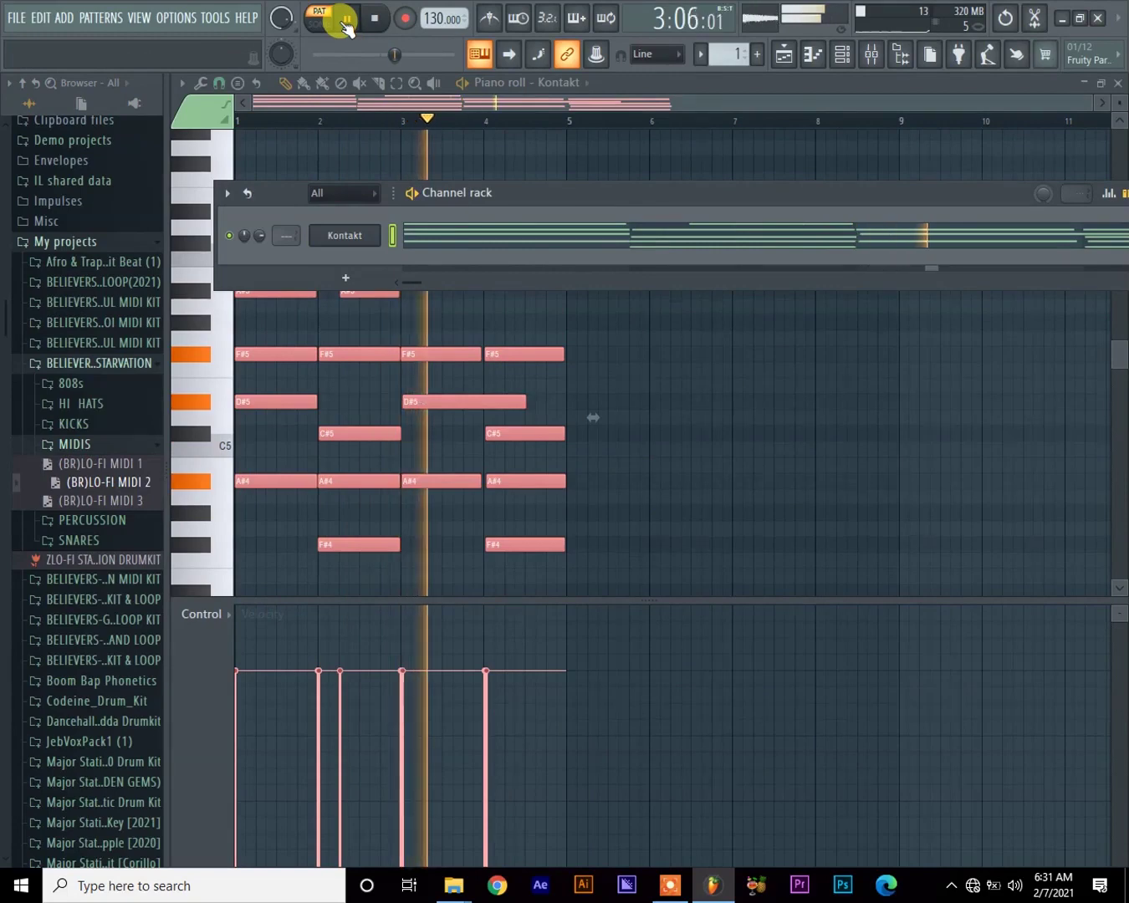
scroll(94, 525, "down", 3)
scroll(91, 525, "up", 3)
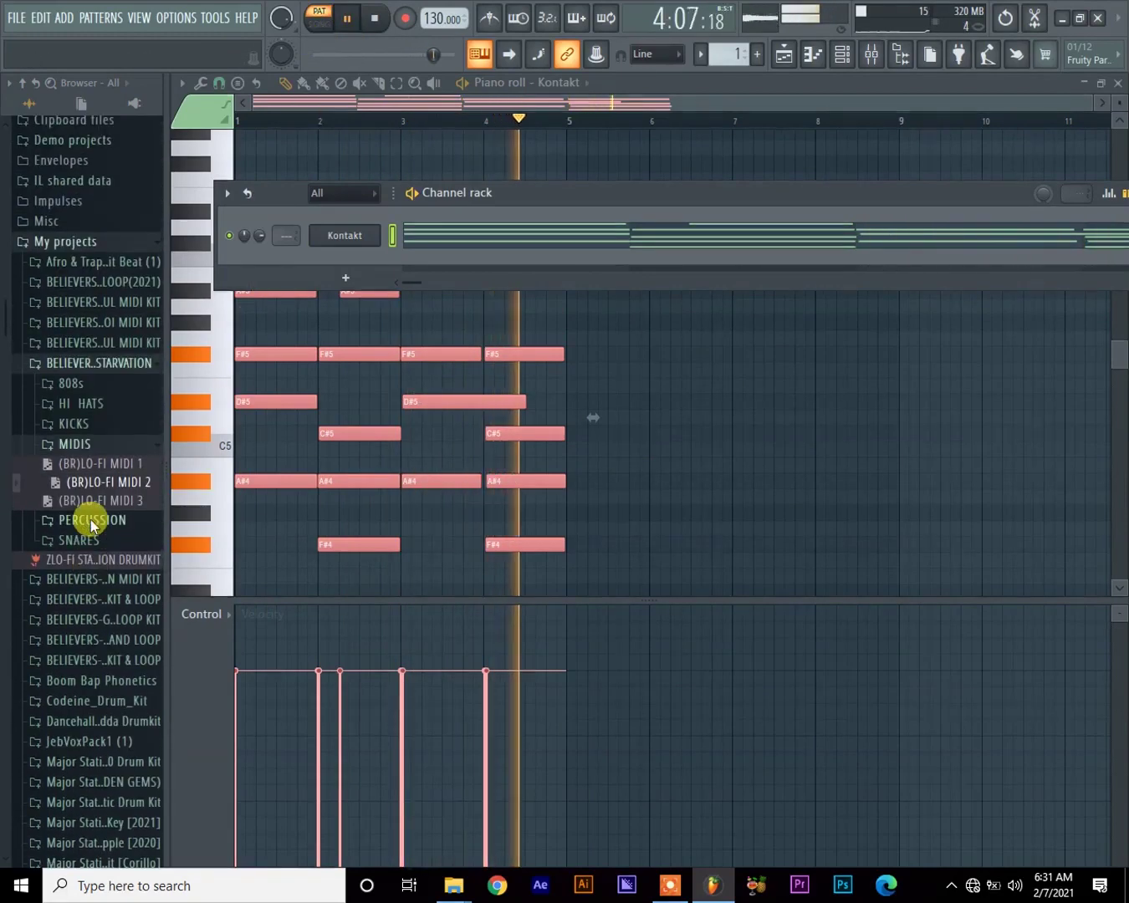
Step: Stop playback and load (BR)LO-FI KICK 1 from the KICKS folder into a new channel, closing its settings window
left_click(77, 425)
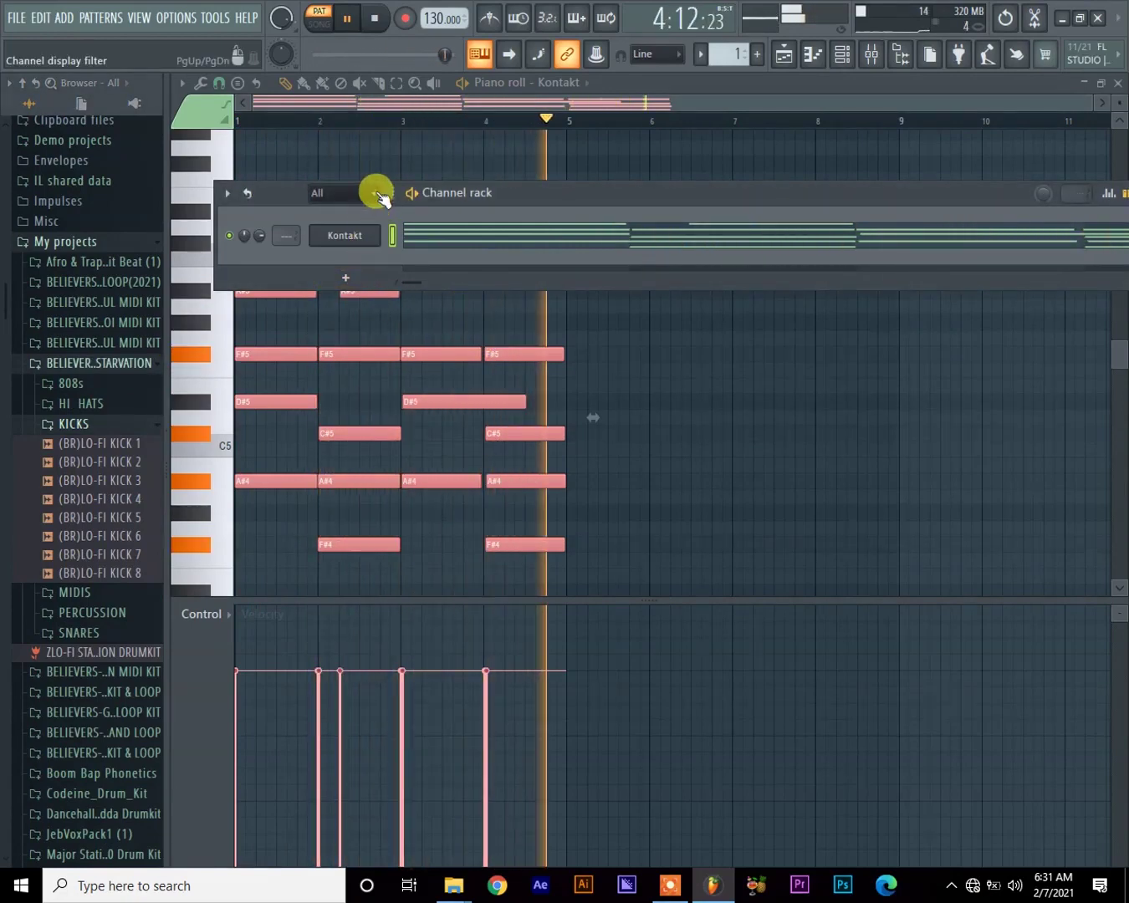
left_click(376, 20)
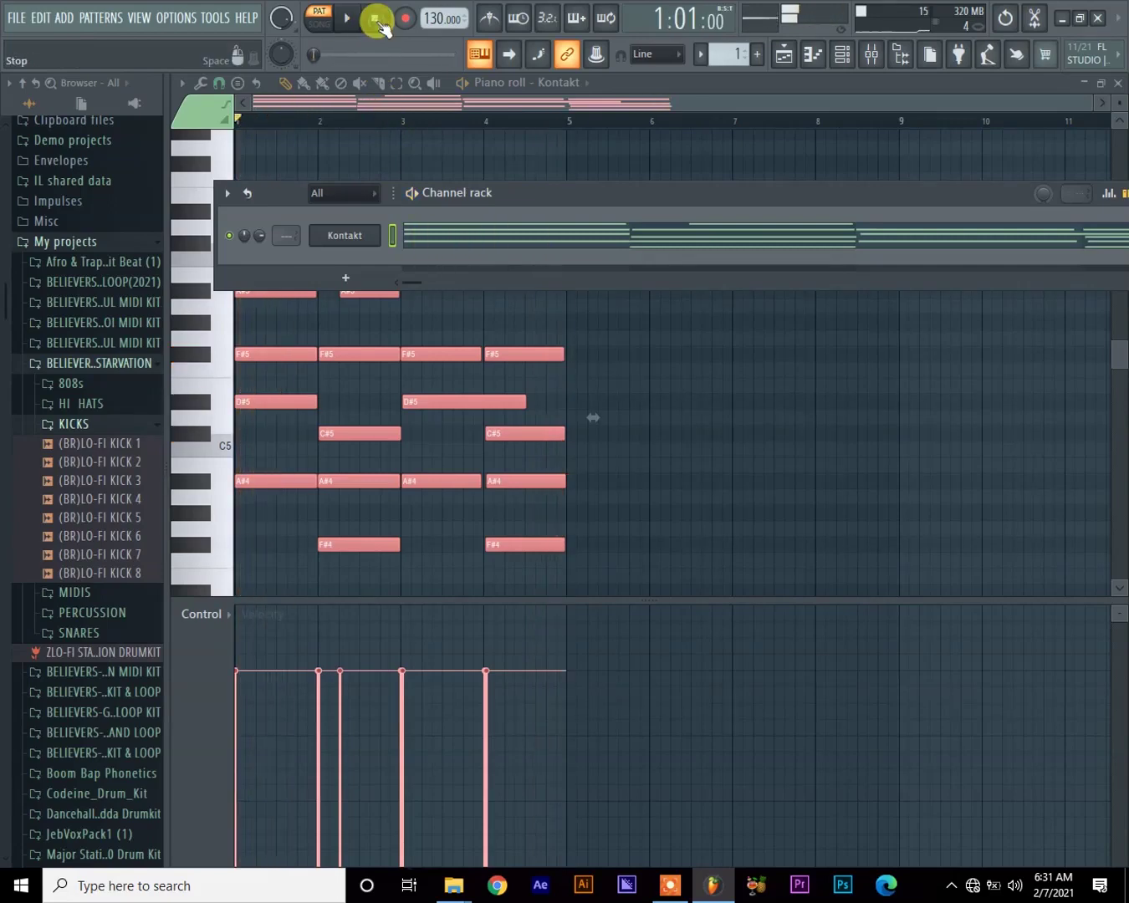
left_click(113, 444)
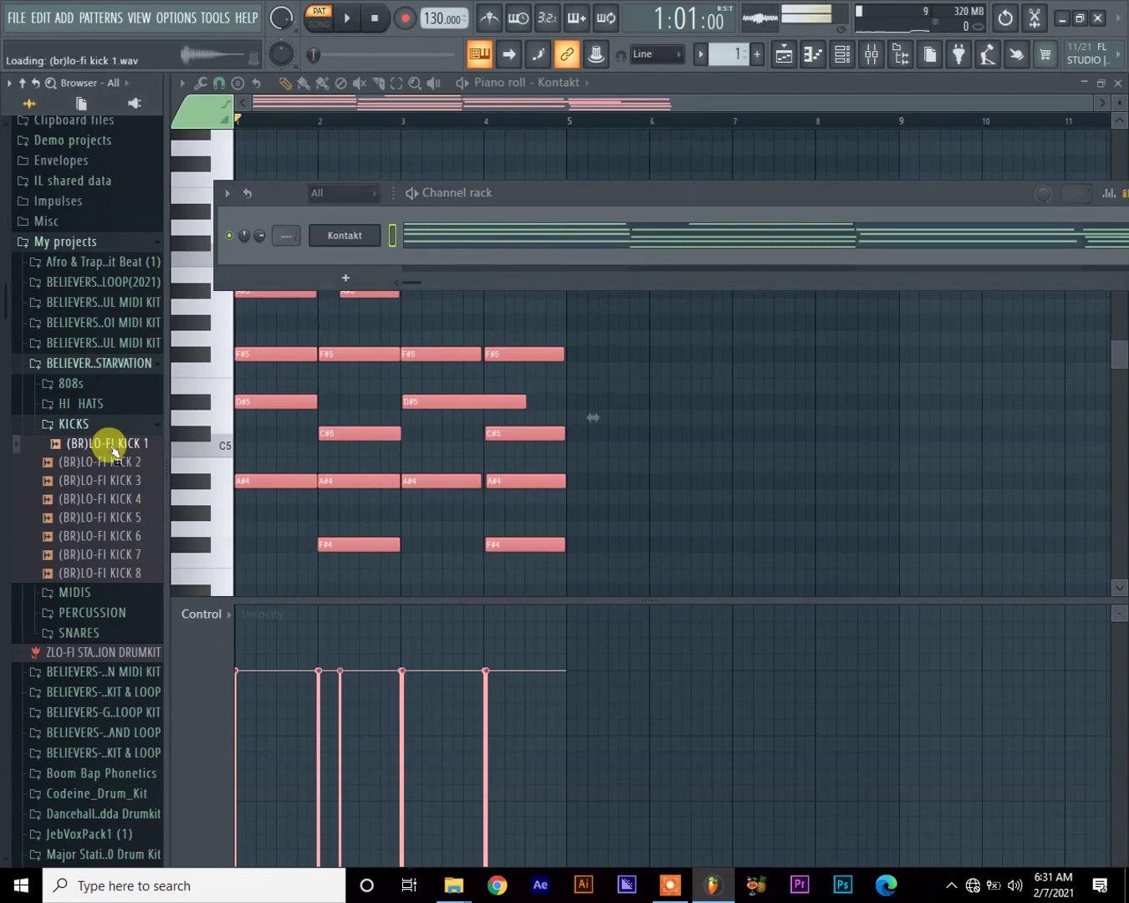
right_click(113, 450)
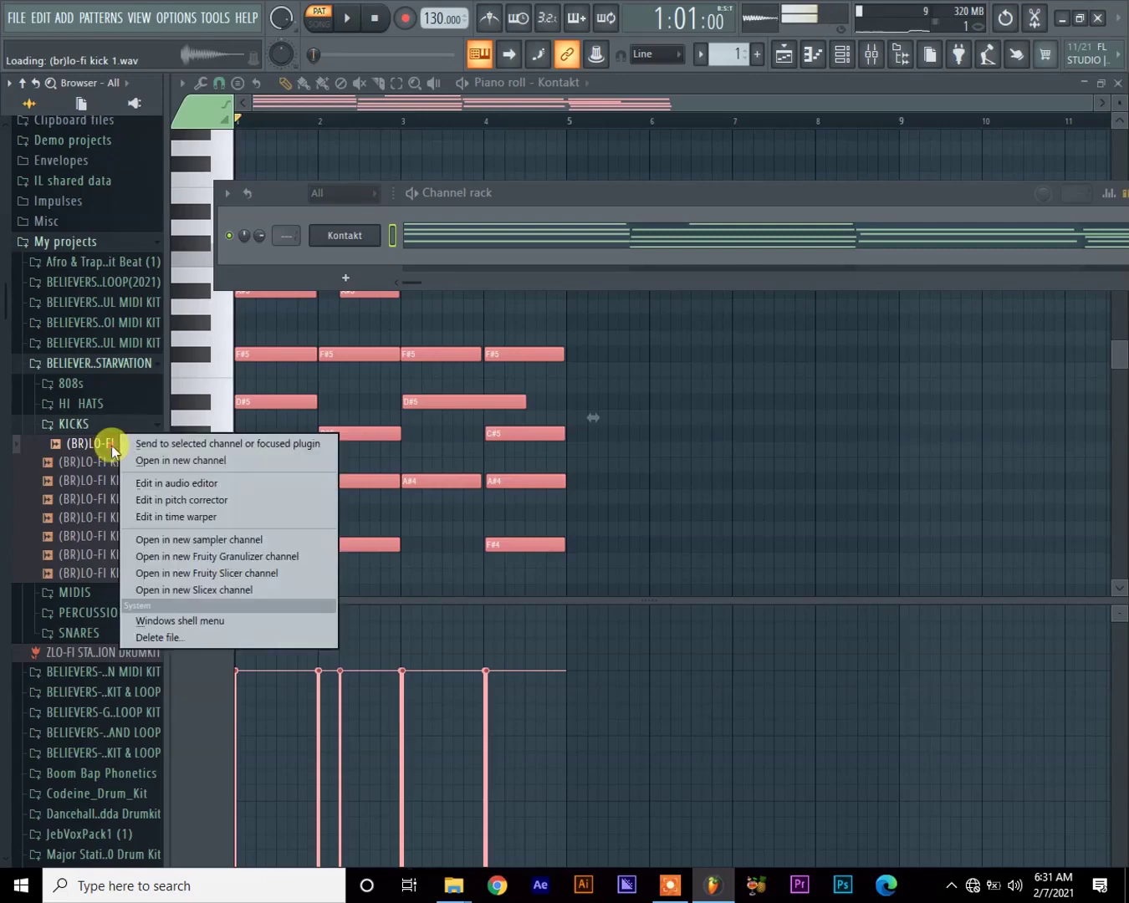
left_click(175, 460)
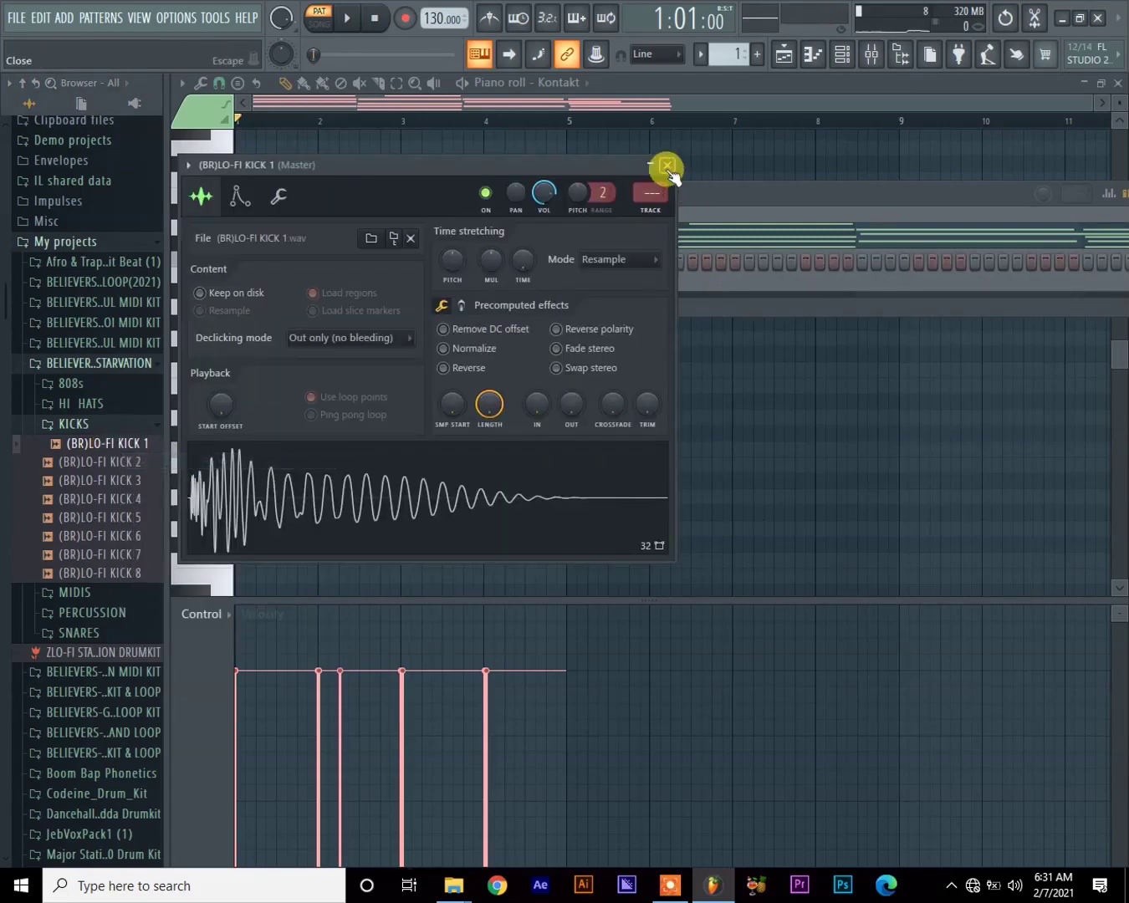
left_click(667, 165)
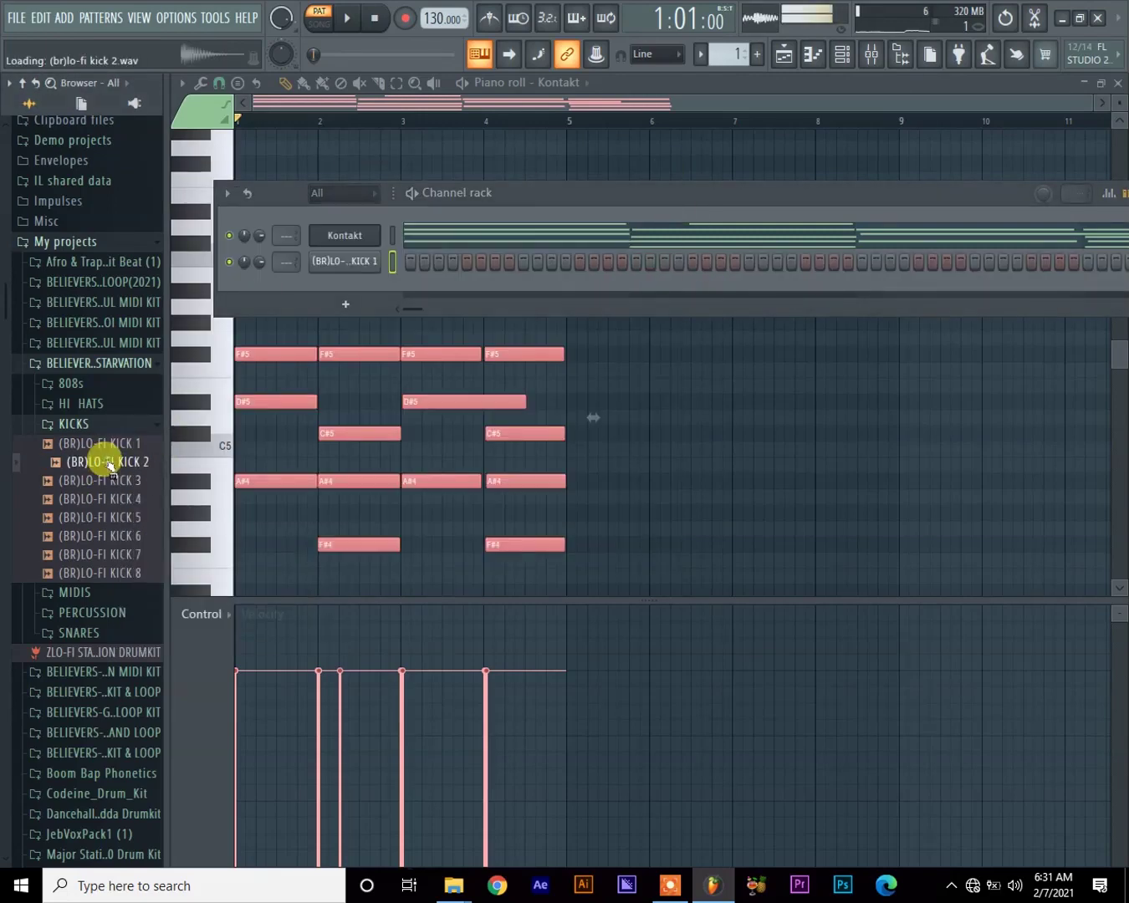
Step: Load (BR)LO-FI SNARE 2 from the SNARES folder into a new channel and close its settings window
scroll(95, 627, "down", 3)
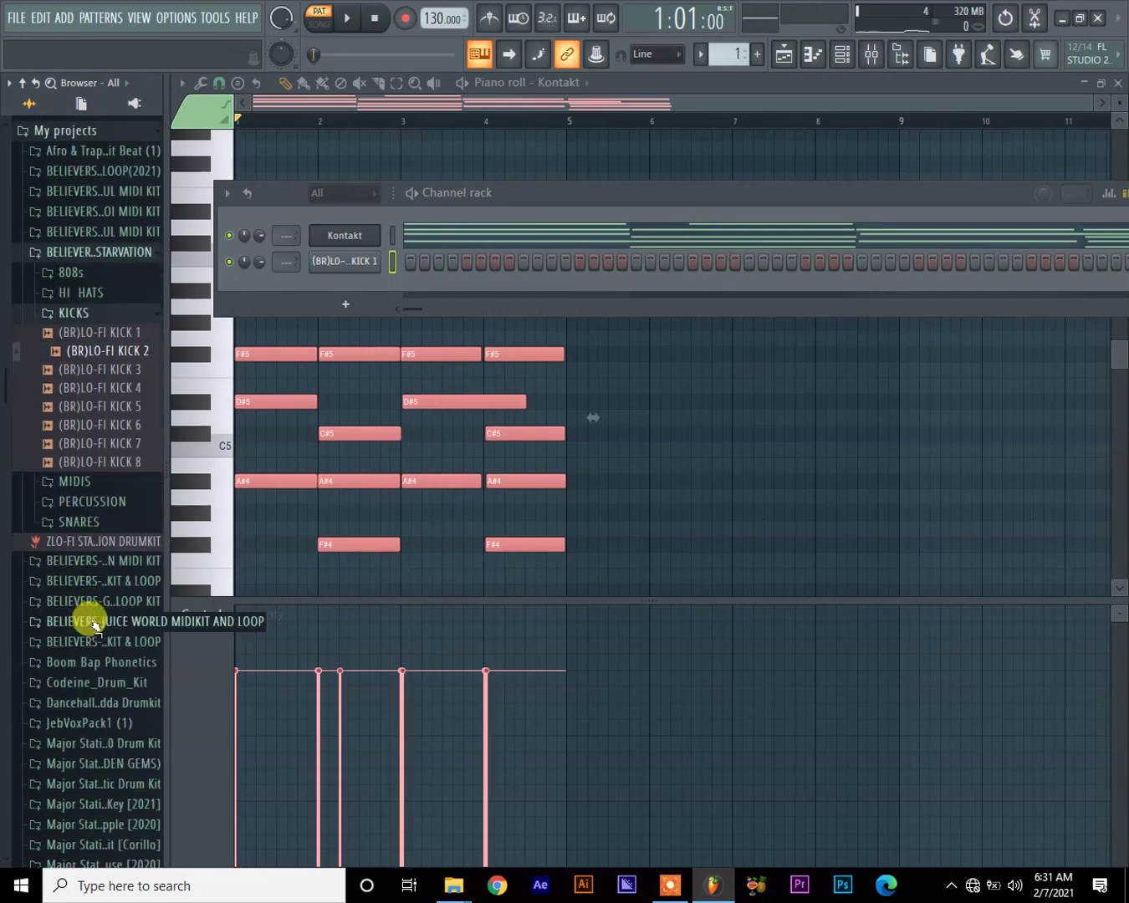
left_click(94, 516)
left_click(113, 558)
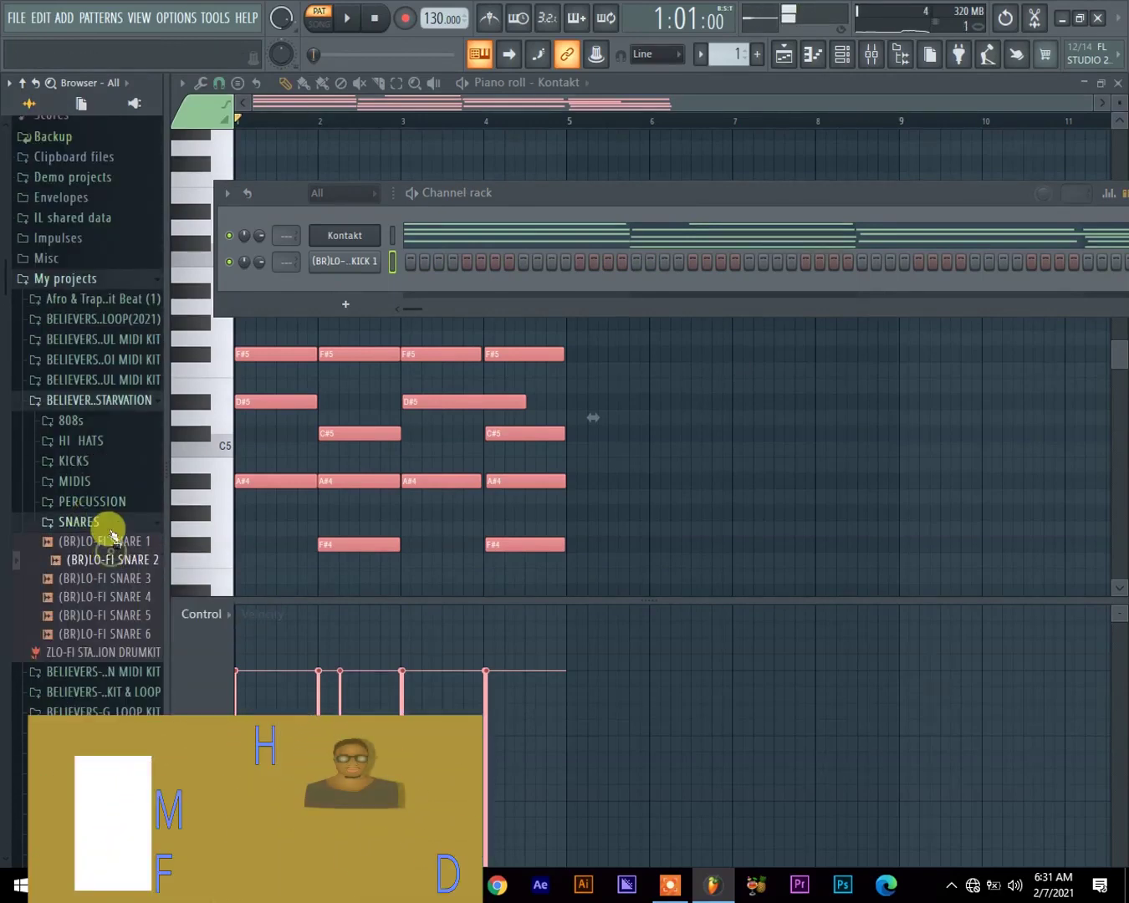
right_click(119, 572)
left_click(158, 583)
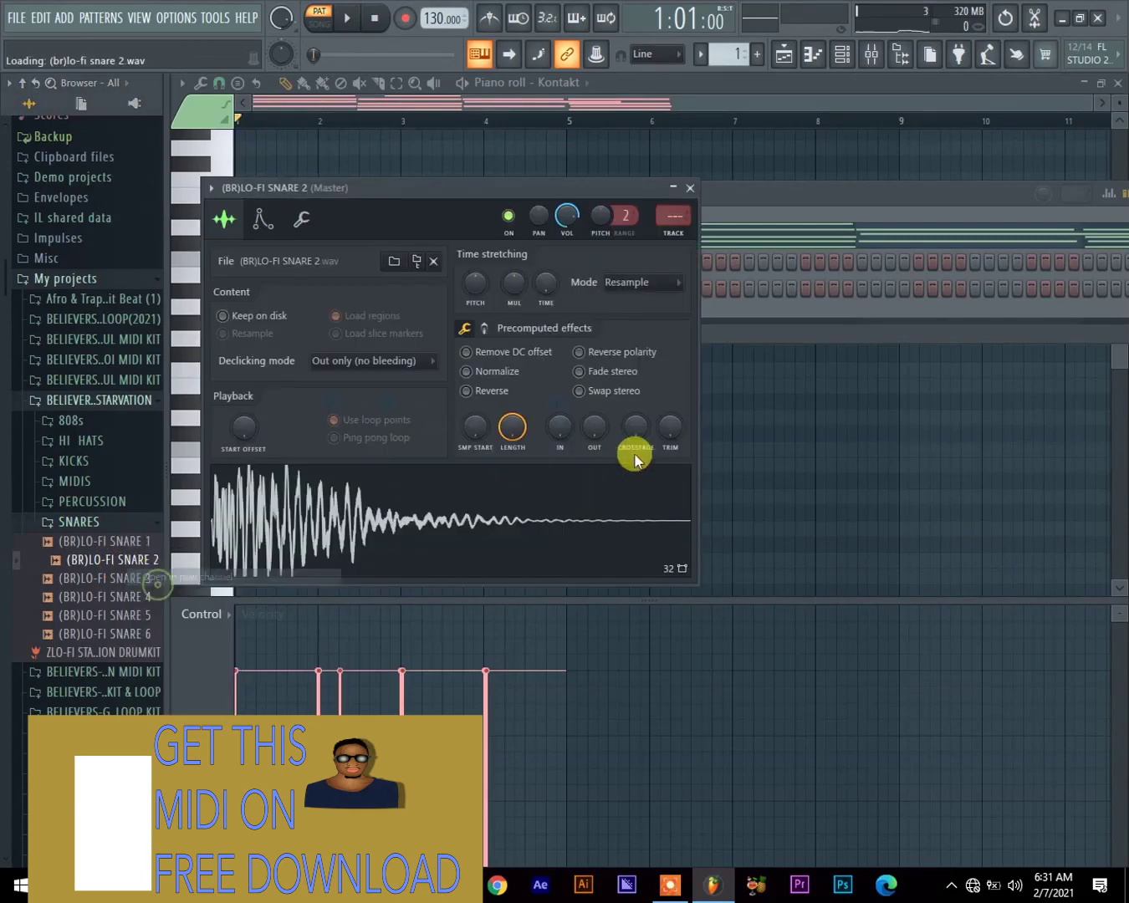
left_click(689, 187)
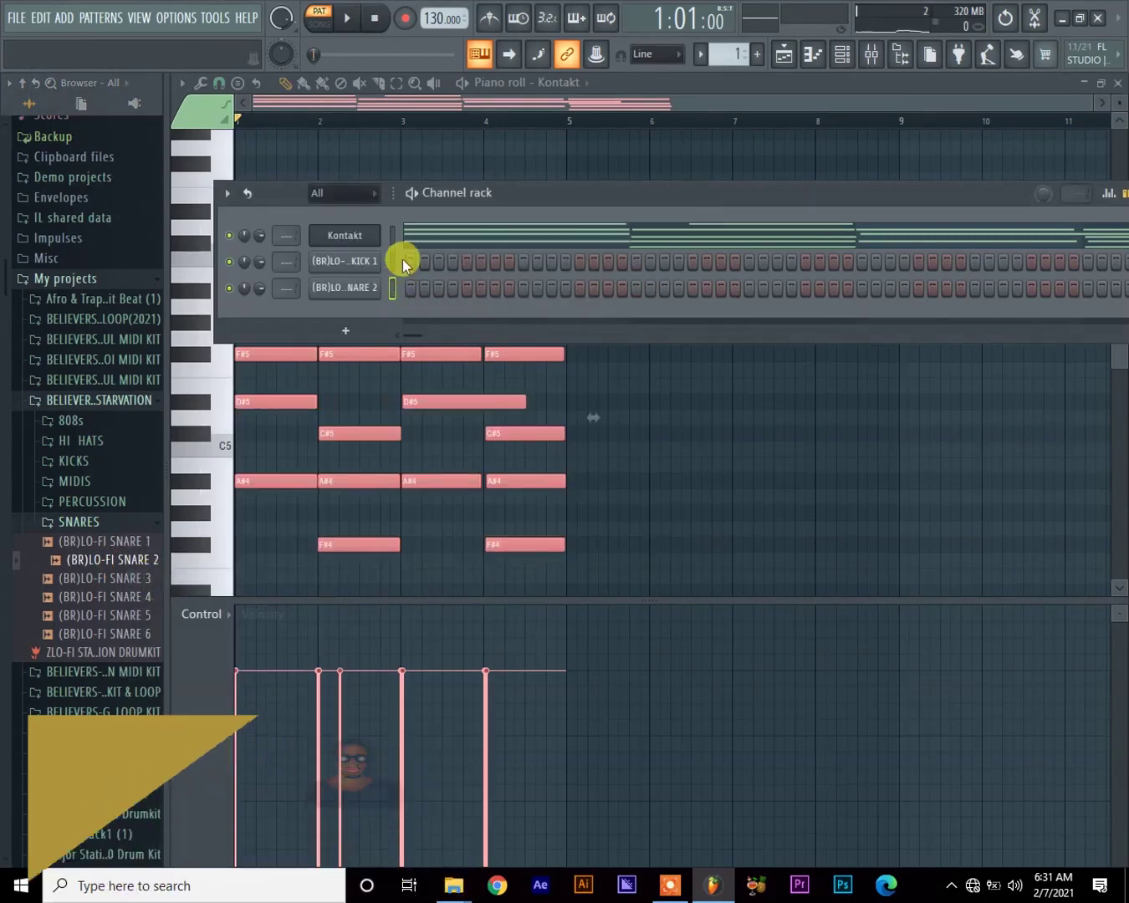
Step: Program bar 1 with the kick on steps 1 and 7 and the snare on step 9, and briefly play the pattern
left_click(524, 287)
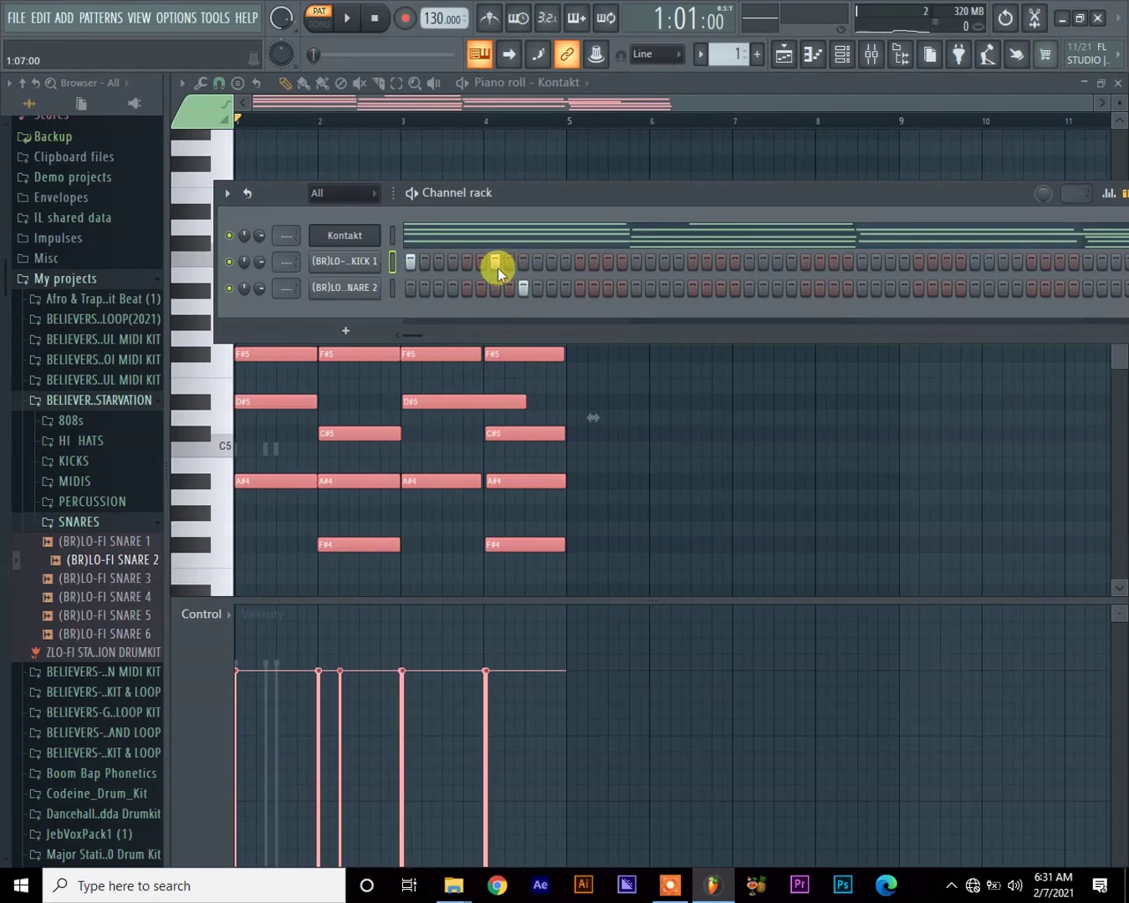
key("space")
key("space")
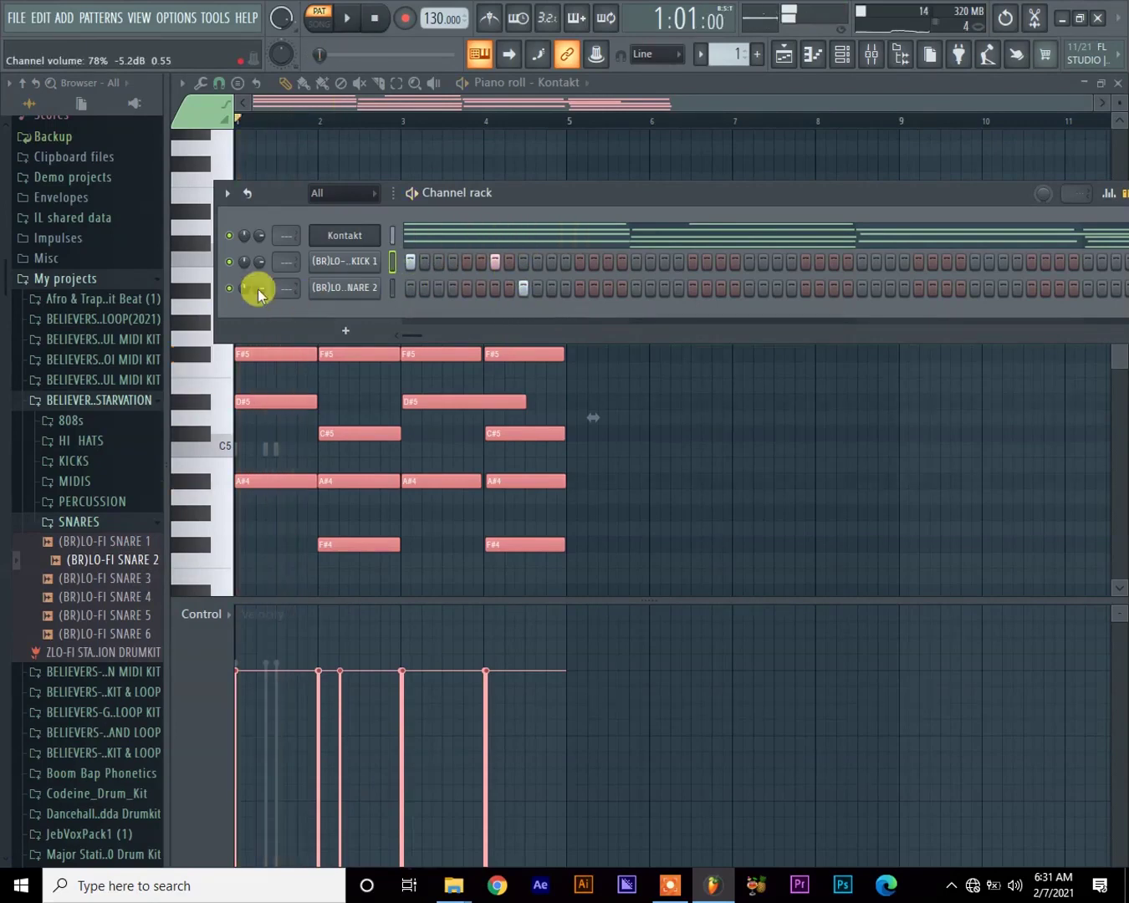
Step: Set the Kontakt channel's volume to about 49% while replaying the pattern to check the balance
key("space")
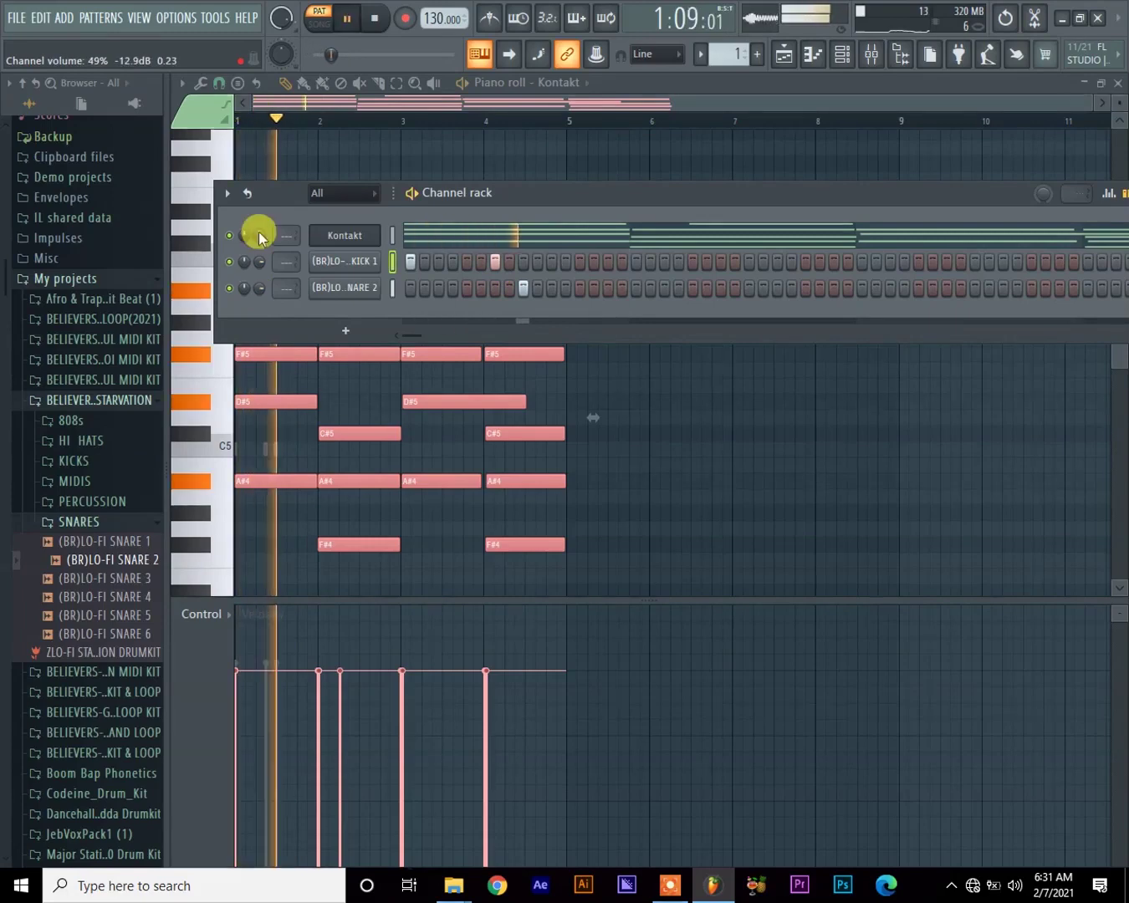
key("space")
scroll(259, 234, "up", 5)
key("space")
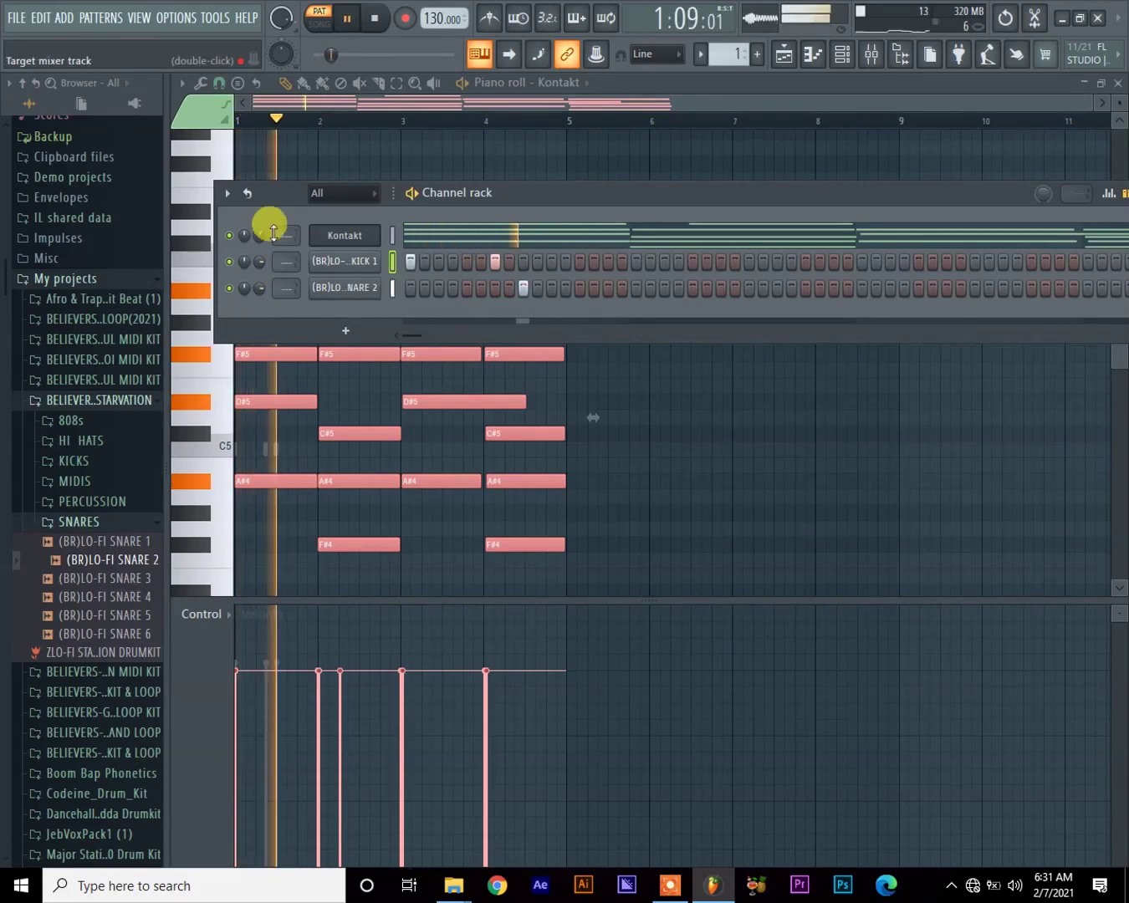
key("space")
Step: Add a kick on step 13 of bar 1, and in bar 2 kicks on steps 5 and 13 and a snare on step 9
left_click(576, 261)
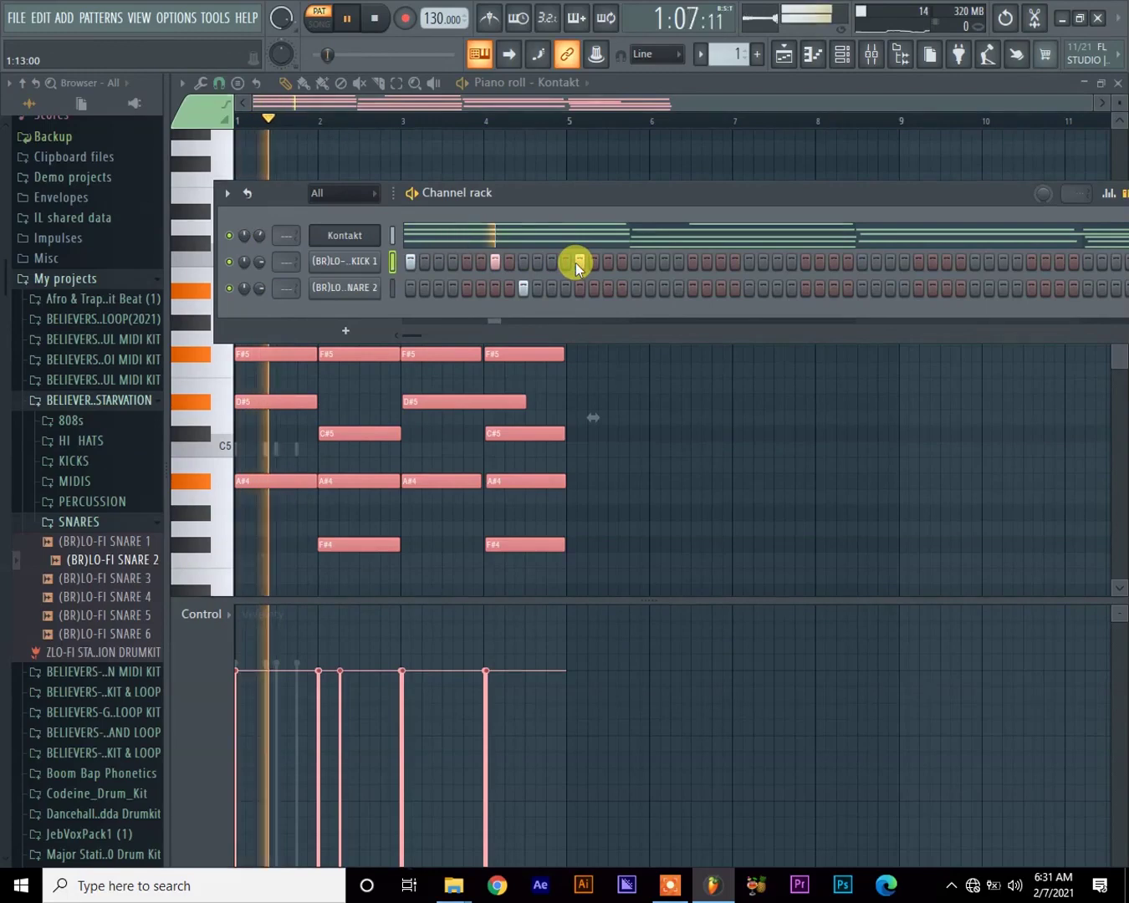
key("space")
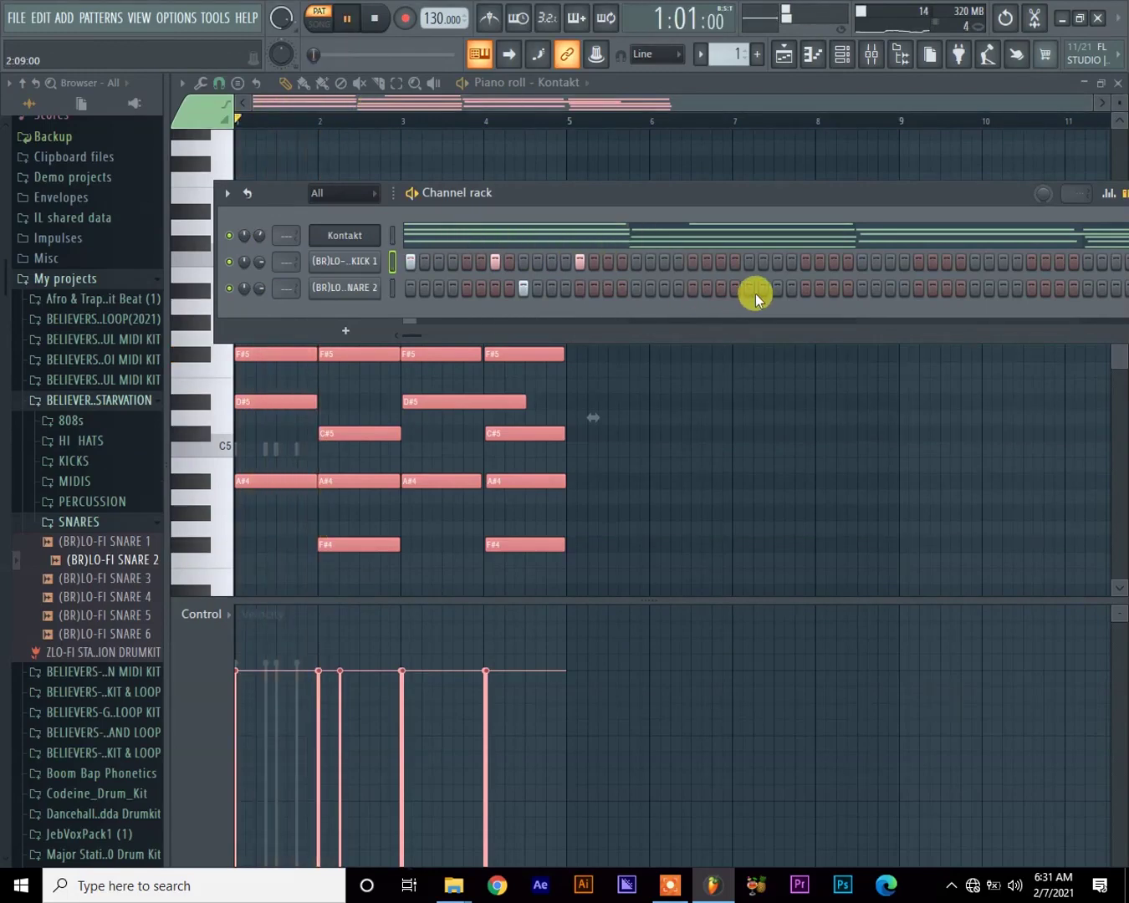
left_click(749, 289)
left_click(693, 262)
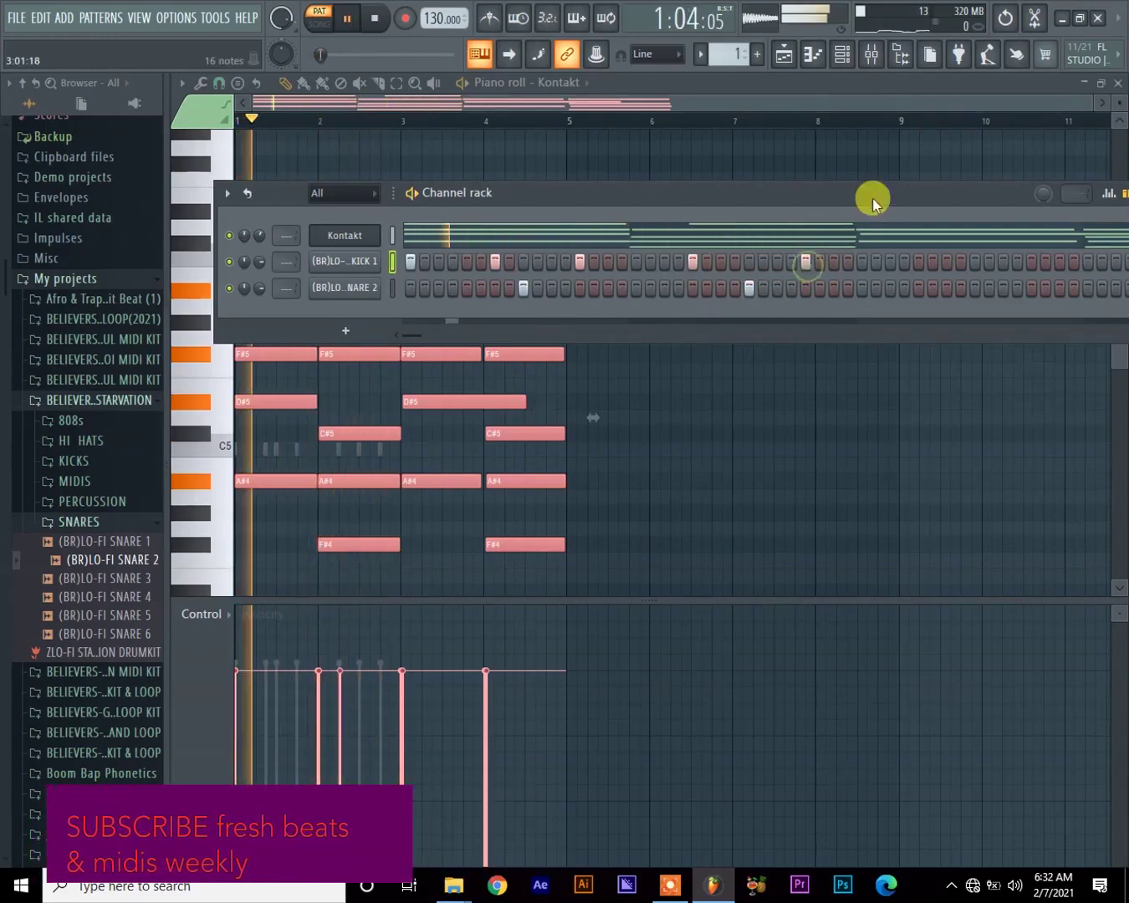
Step: Program bar 3 with kicks on steps 1 and 7 and a snare on step 9, and bar 4 with a kick on step 1
left_click_drag(882, 191, 696, 194)
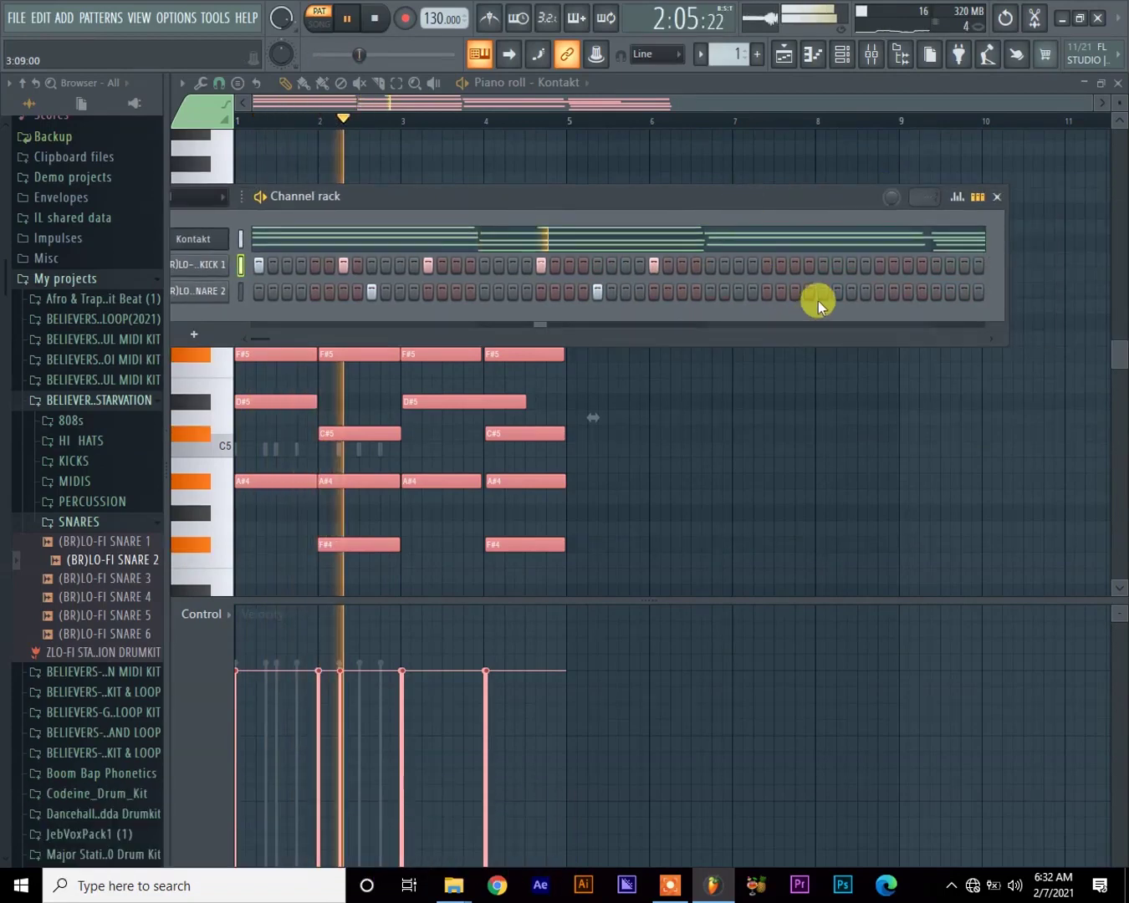
left_click(821, 291)
left_click(767, 266)
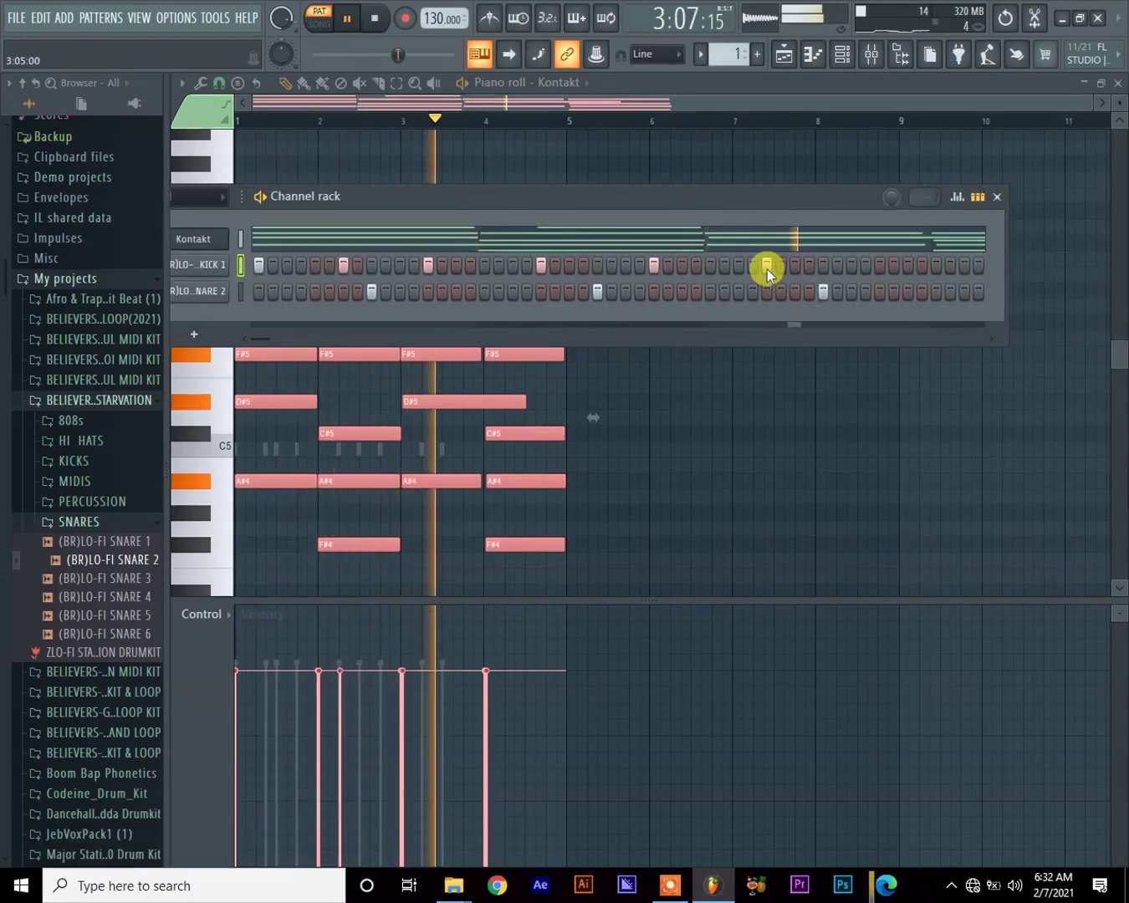
left_click(737, 265)
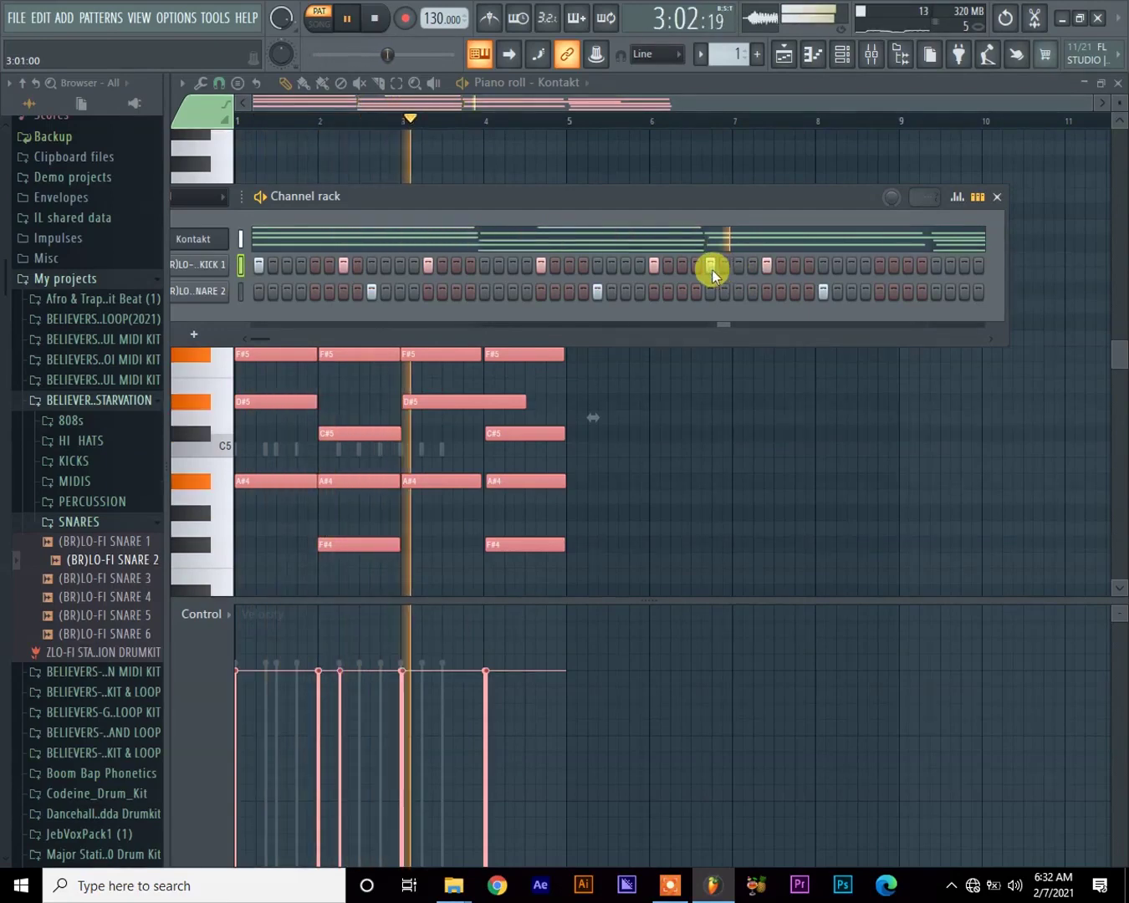
left_click(766, 267)
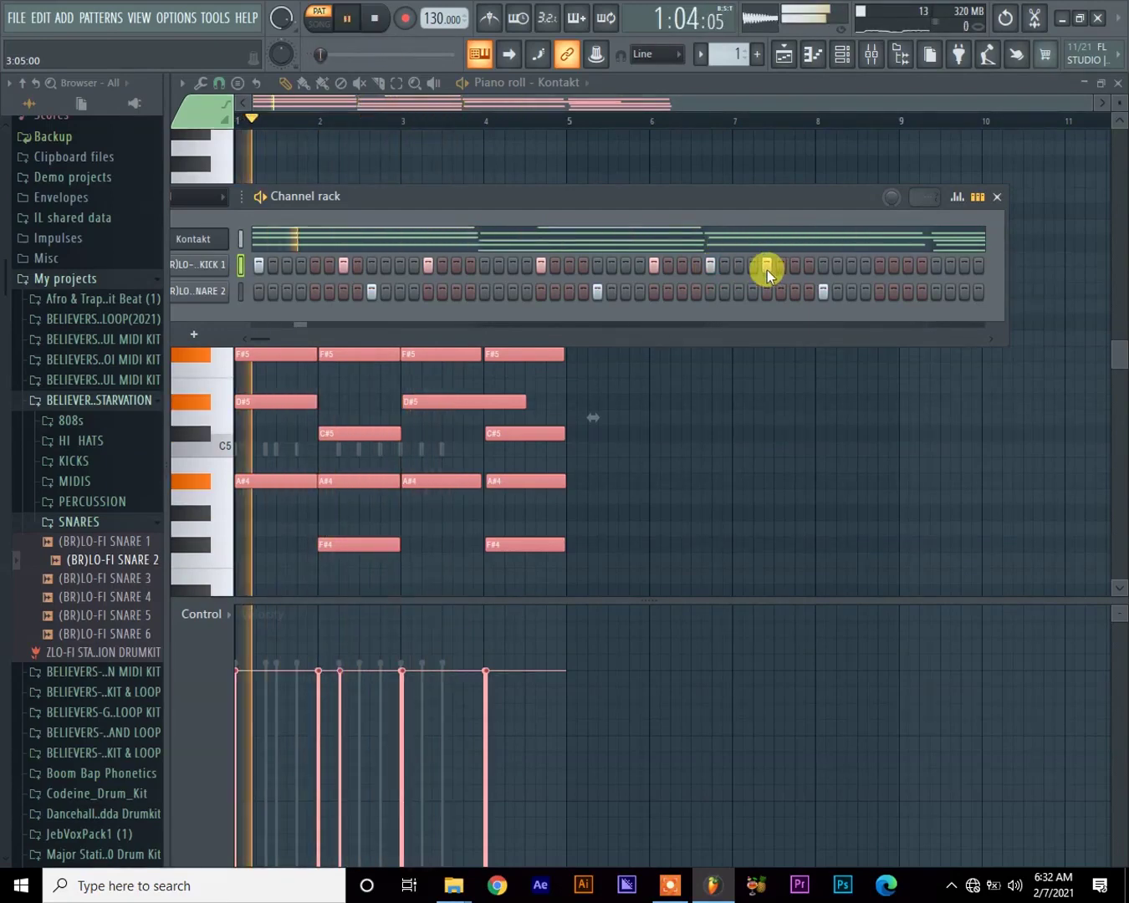
left_click(795, 266)
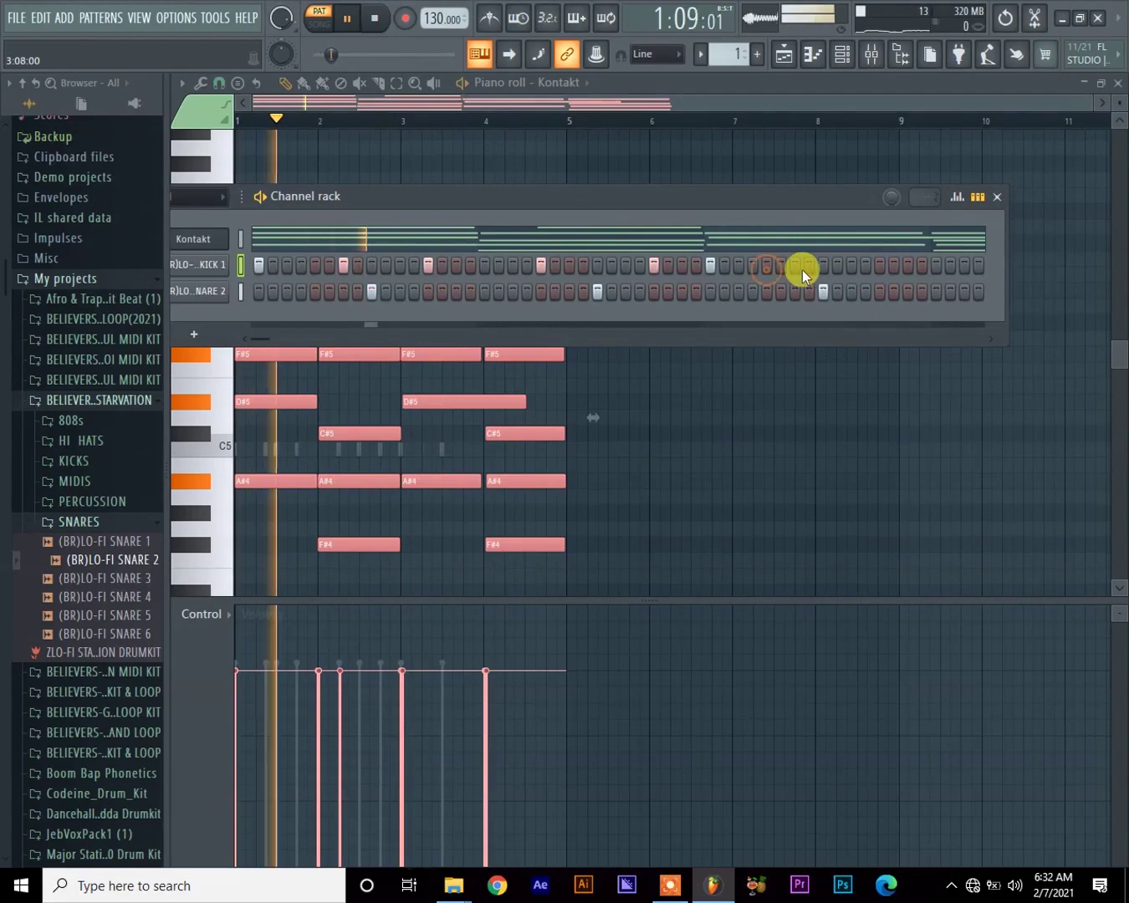
left_click(992, 338)
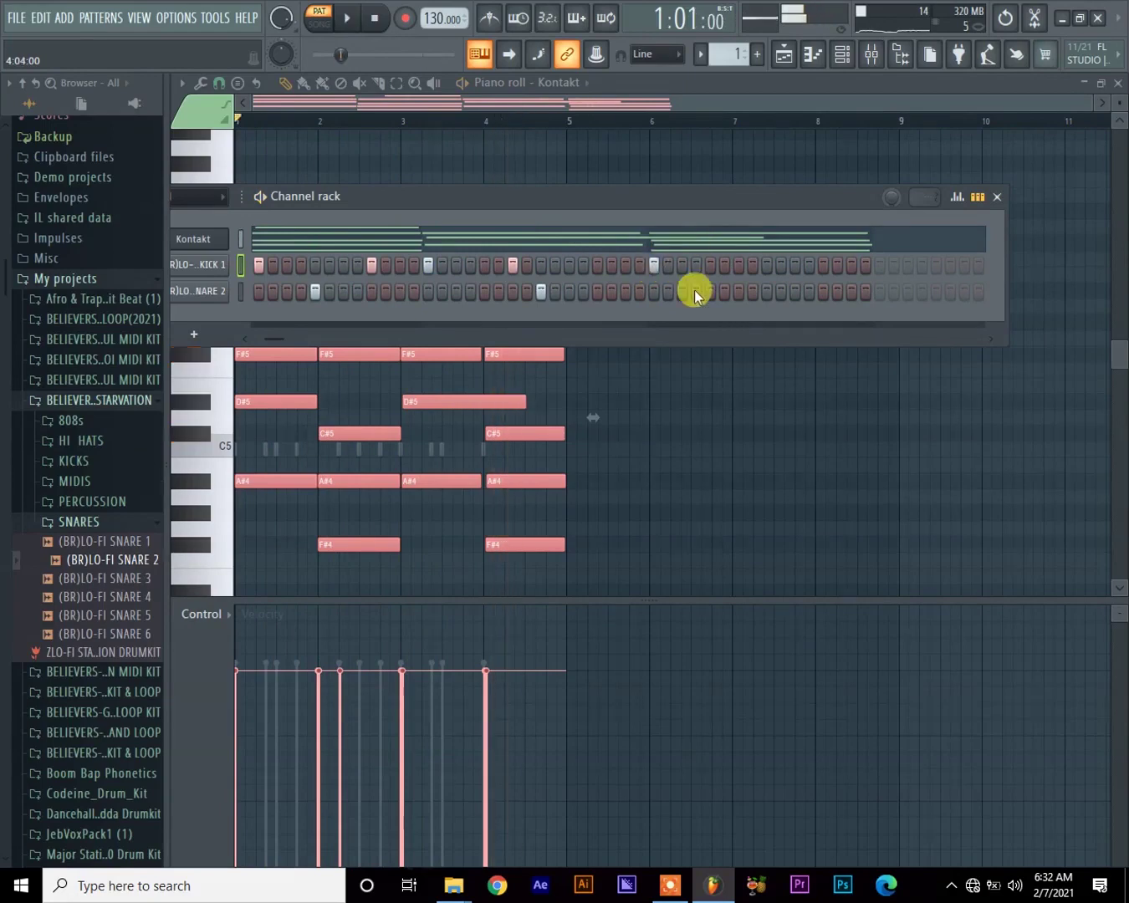
Step: Hide the channel rack, stop playback and duplicate all the Kontakt notes so the copy starts at bar 5
key("F6")
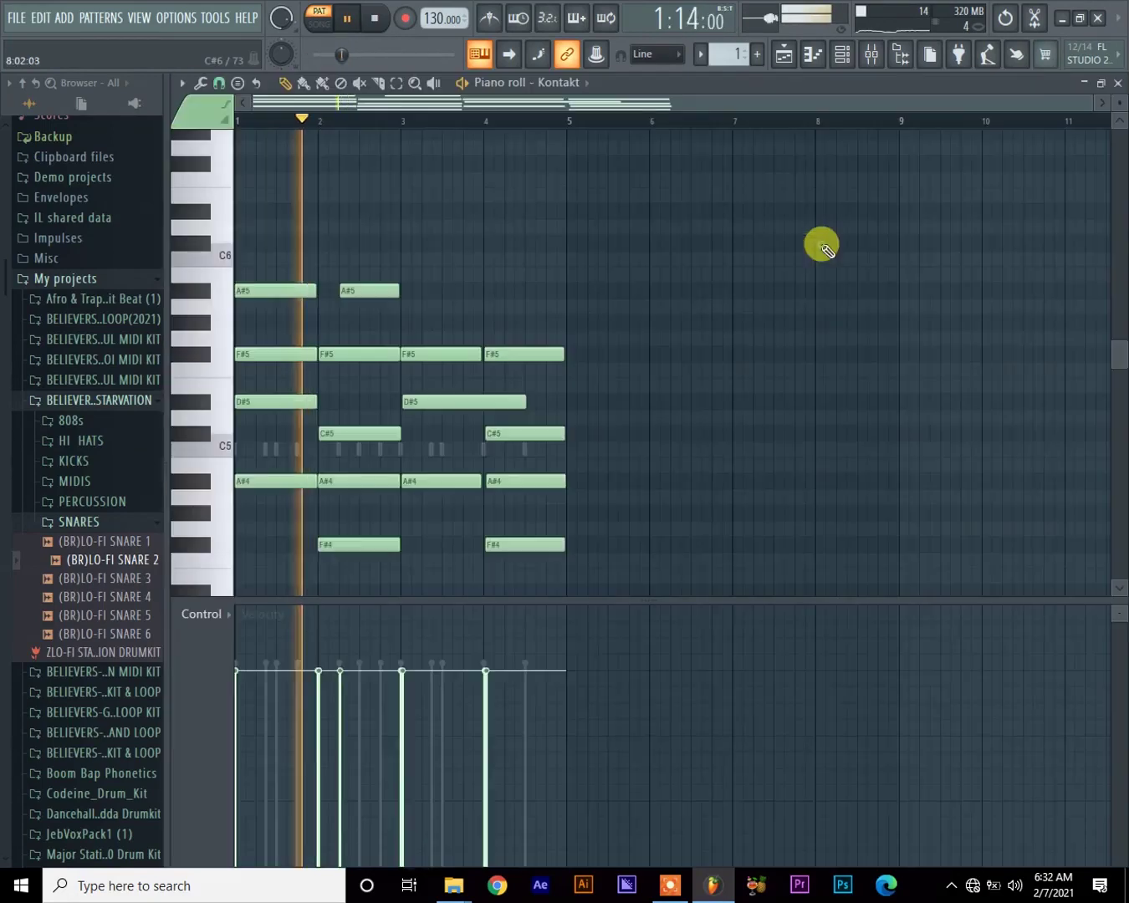
key("space")
scroll(498, 315, "down", 2)
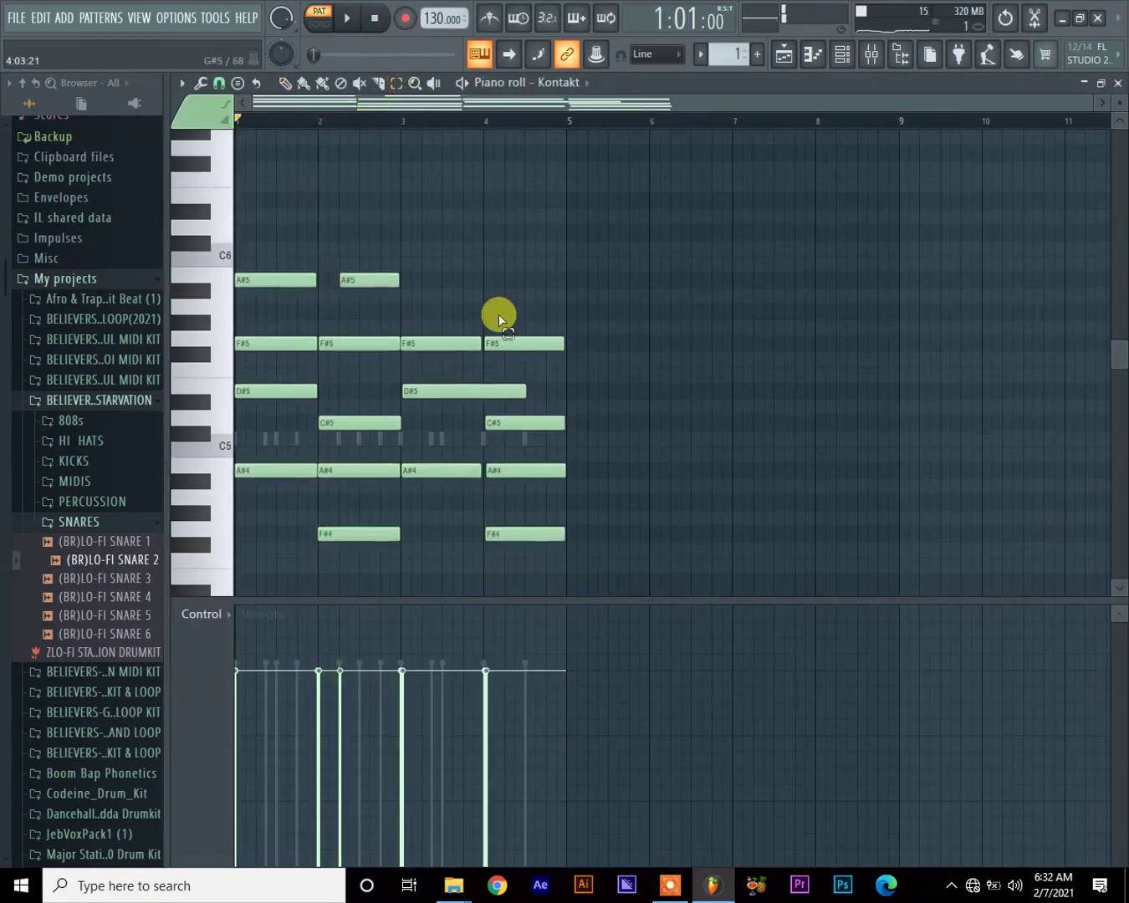
key("ctrl+a")
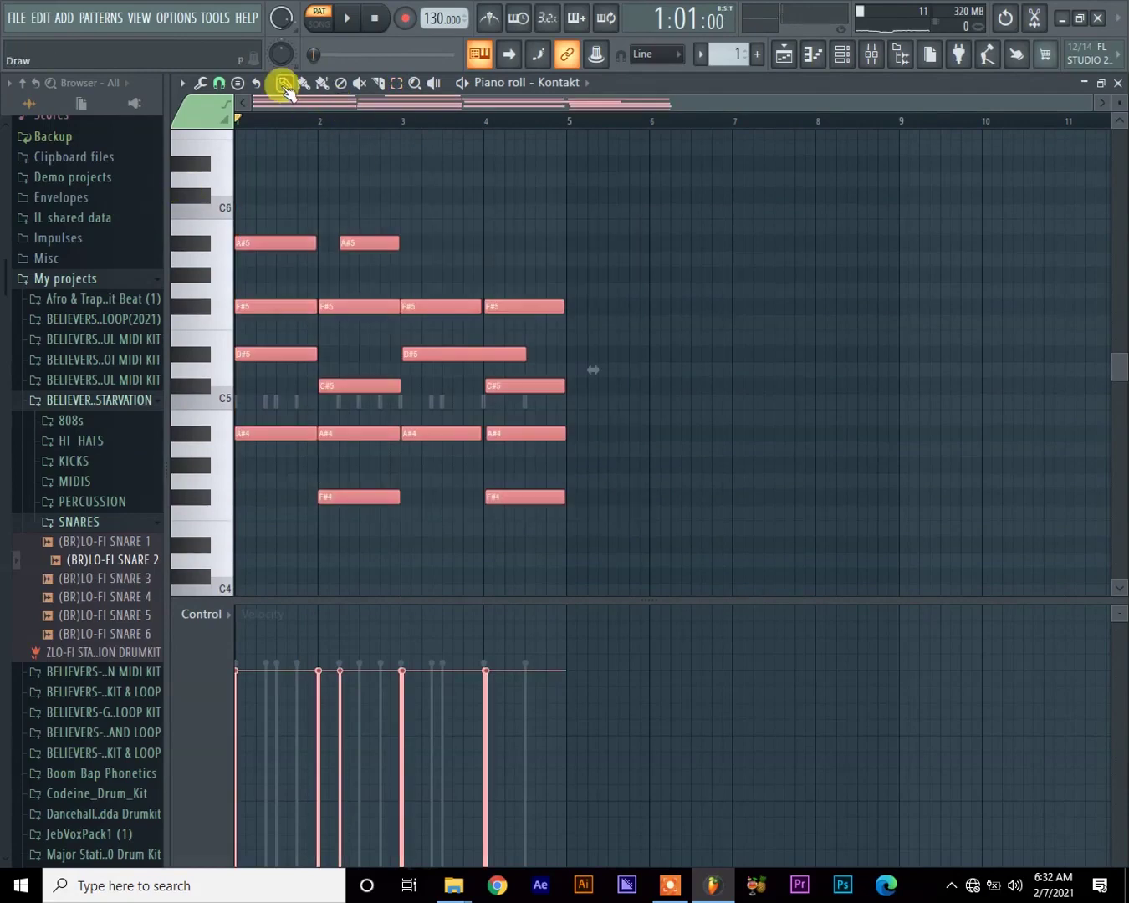
left_click_drag(266, 451, 591, 448)
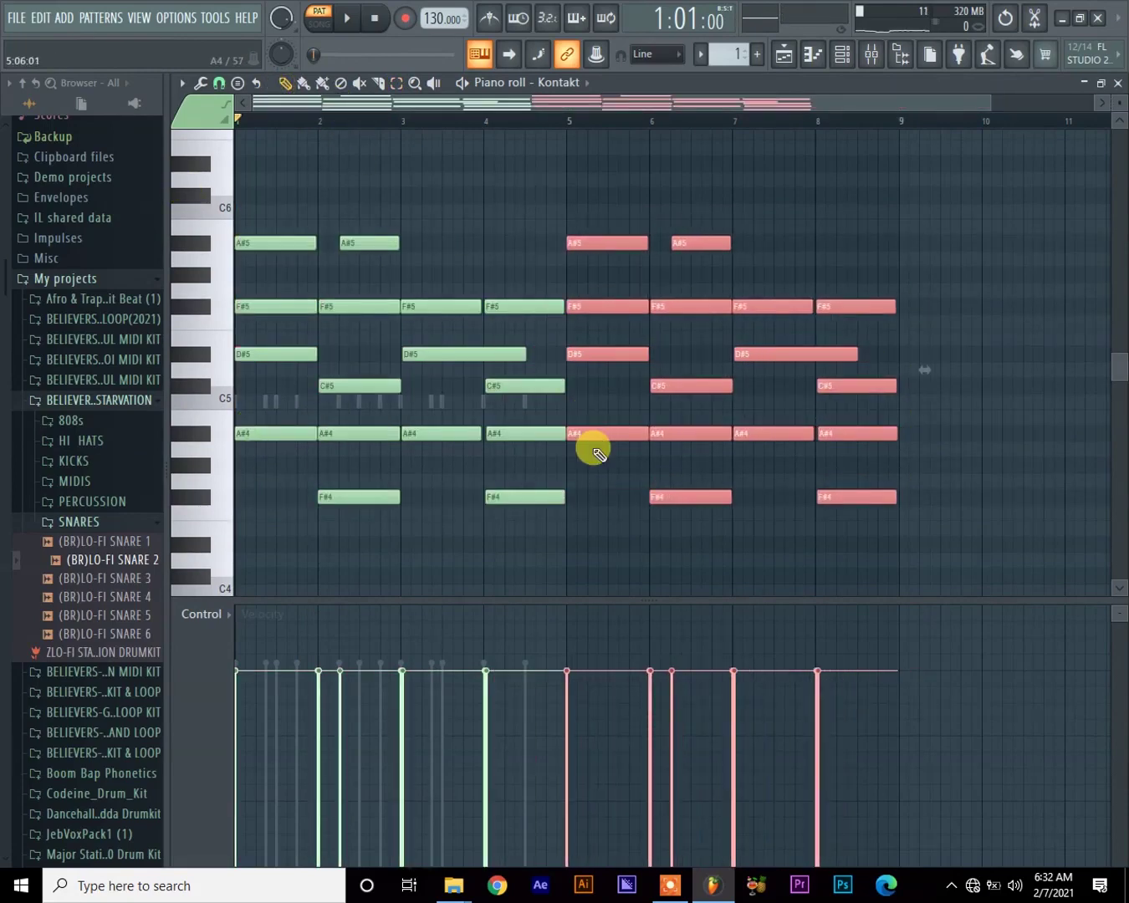
Step: Play the pattern and nudge the duplicated chords slightly later at the start of bar 5
key("space")
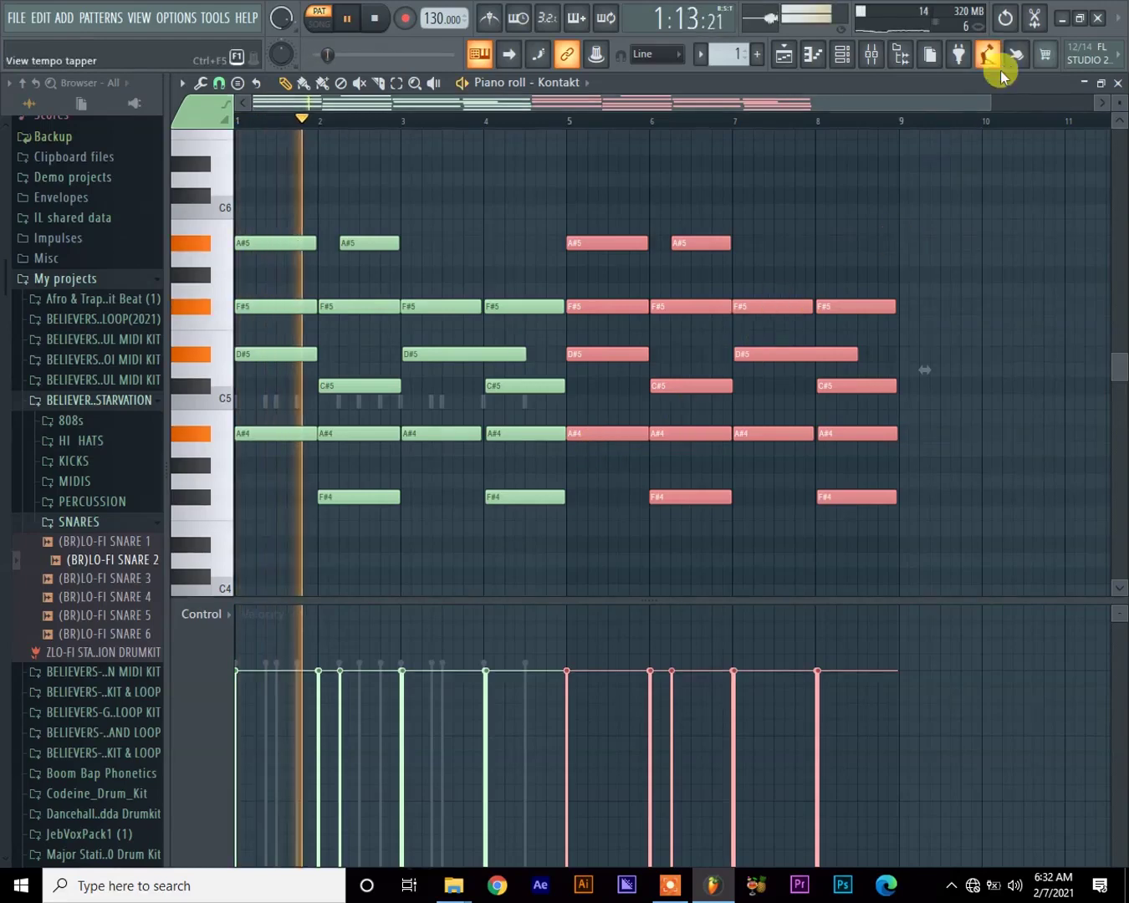
left_click_drag(982, 96, 706, 105)
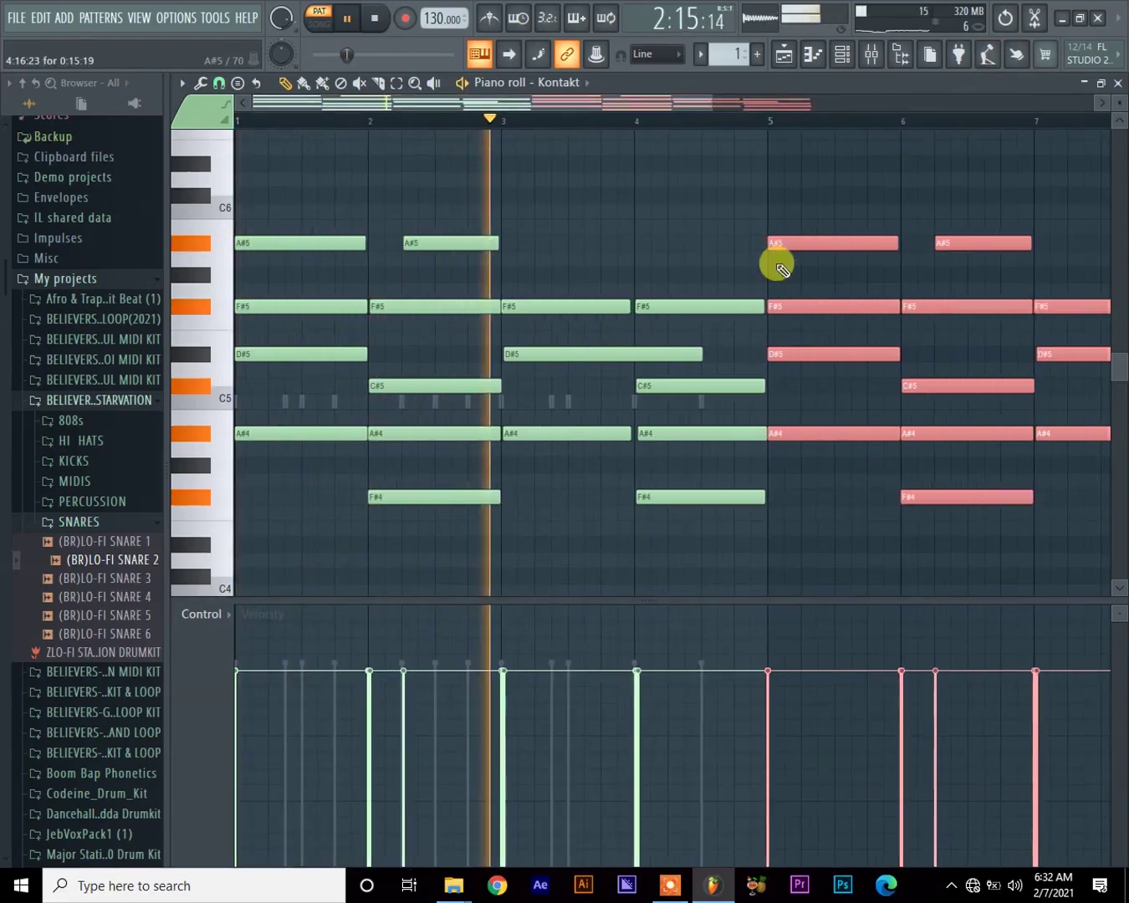
left_click_drag(785, 437, 780, 433)
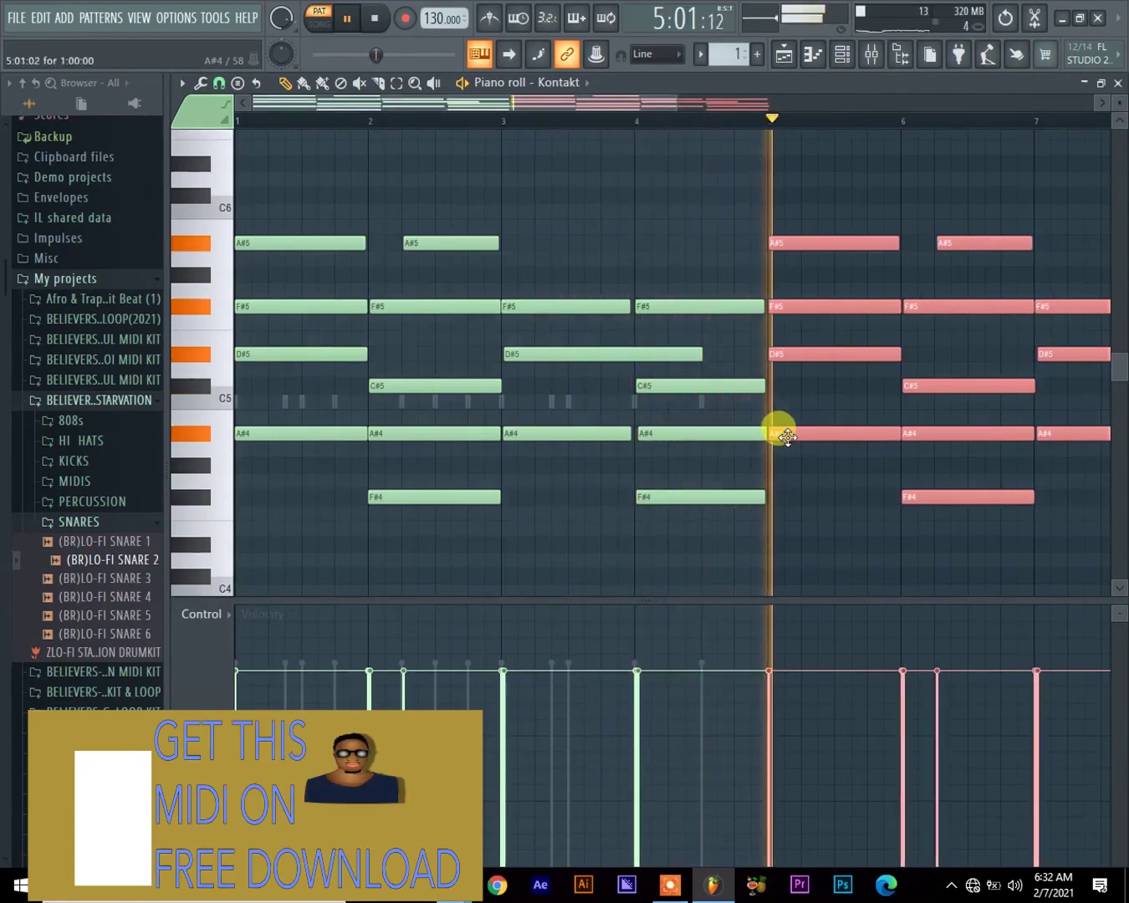
Step: Show the channel rack and program bar 5 with kicks on steps 1 and 8 and a snare on step 9
left_click(840, 56)
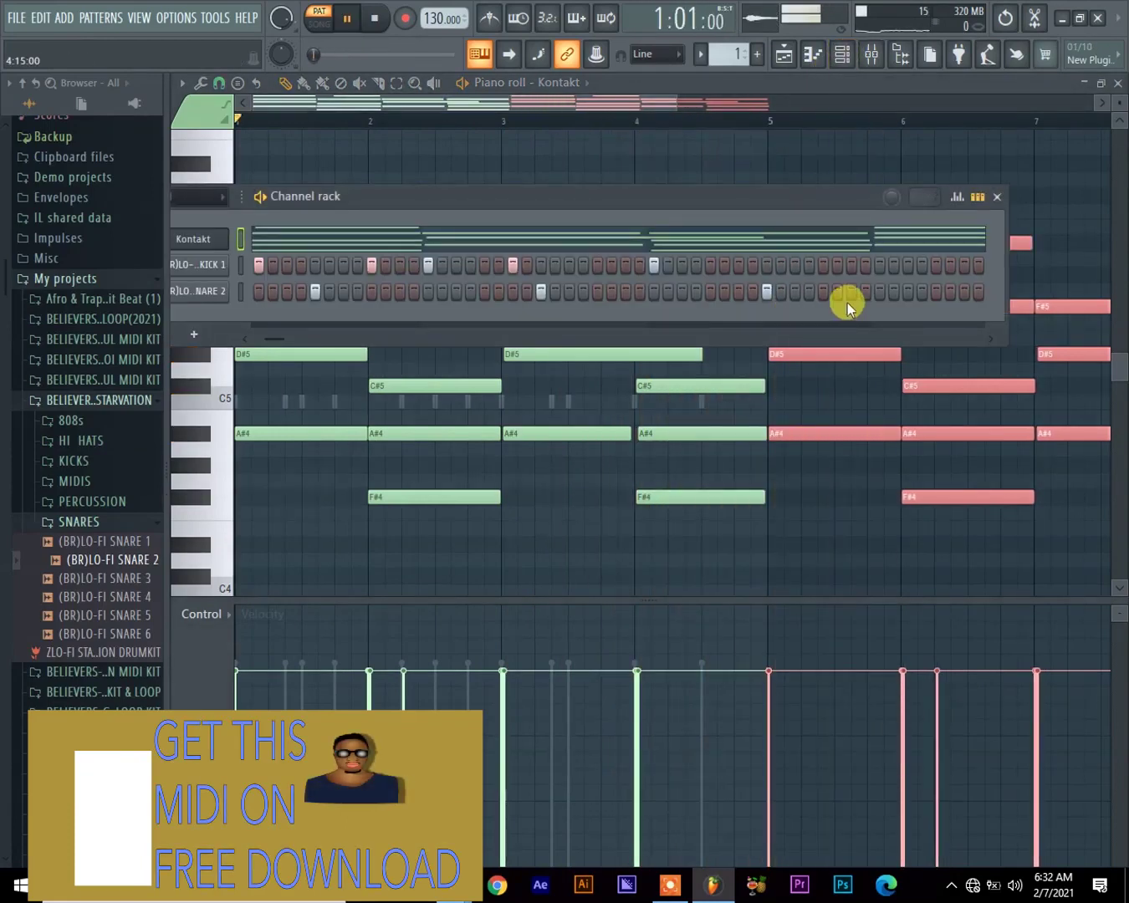
left_click(989, 340)
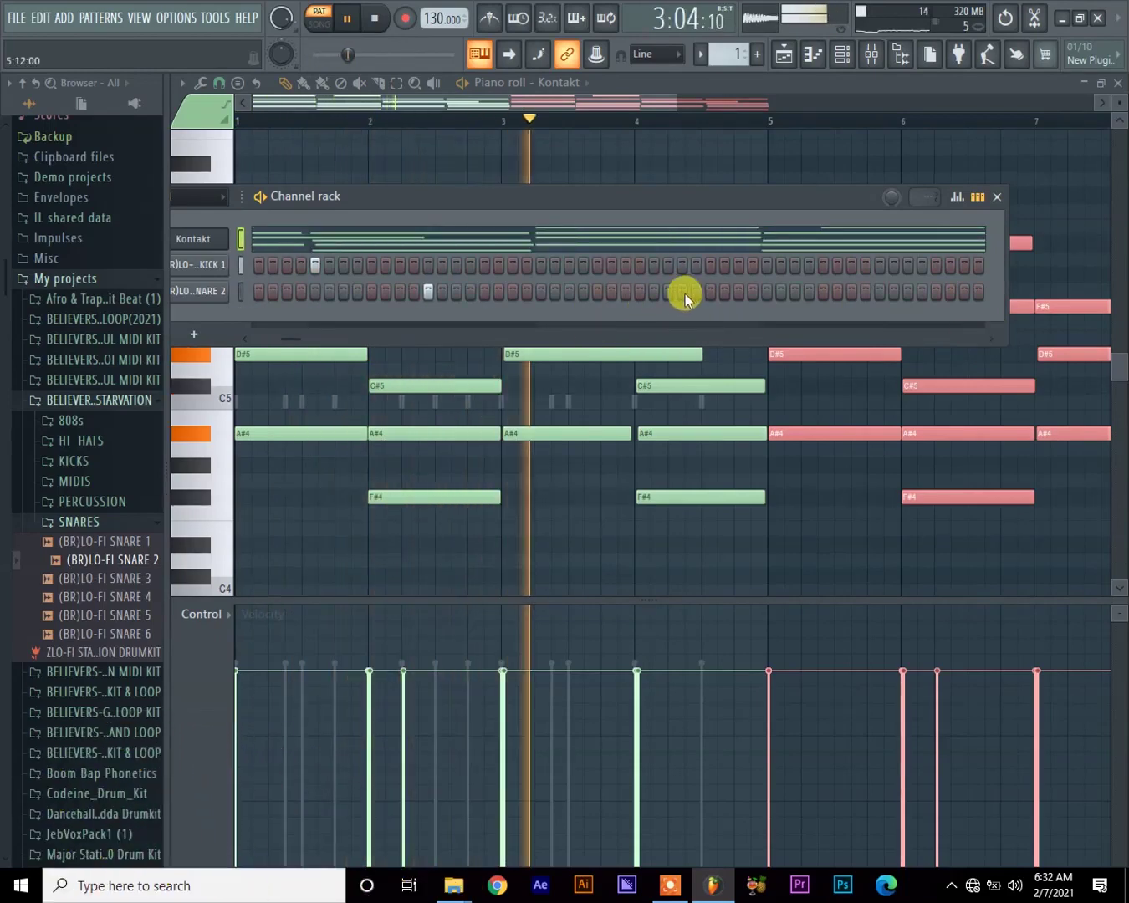
left_click(655, 294)
left_click(542, 266)
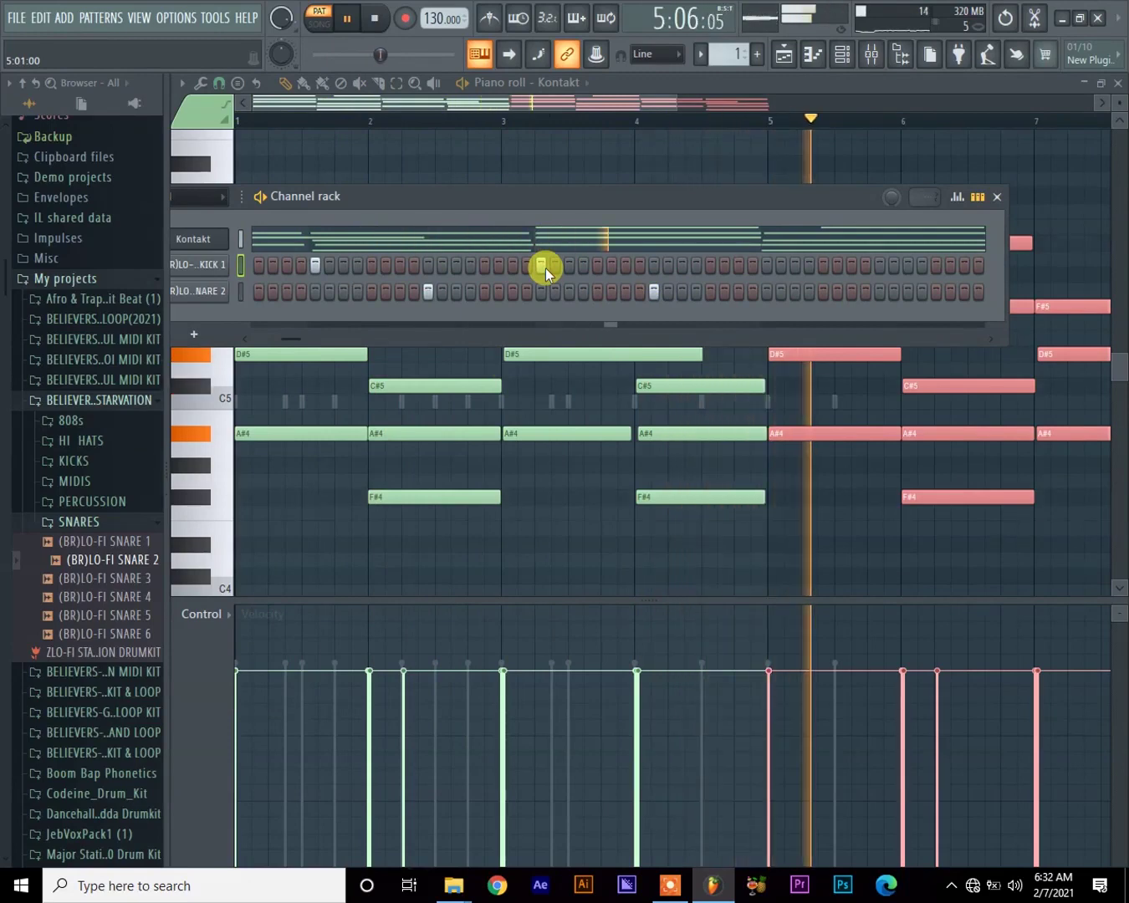
left_click(640, 266)
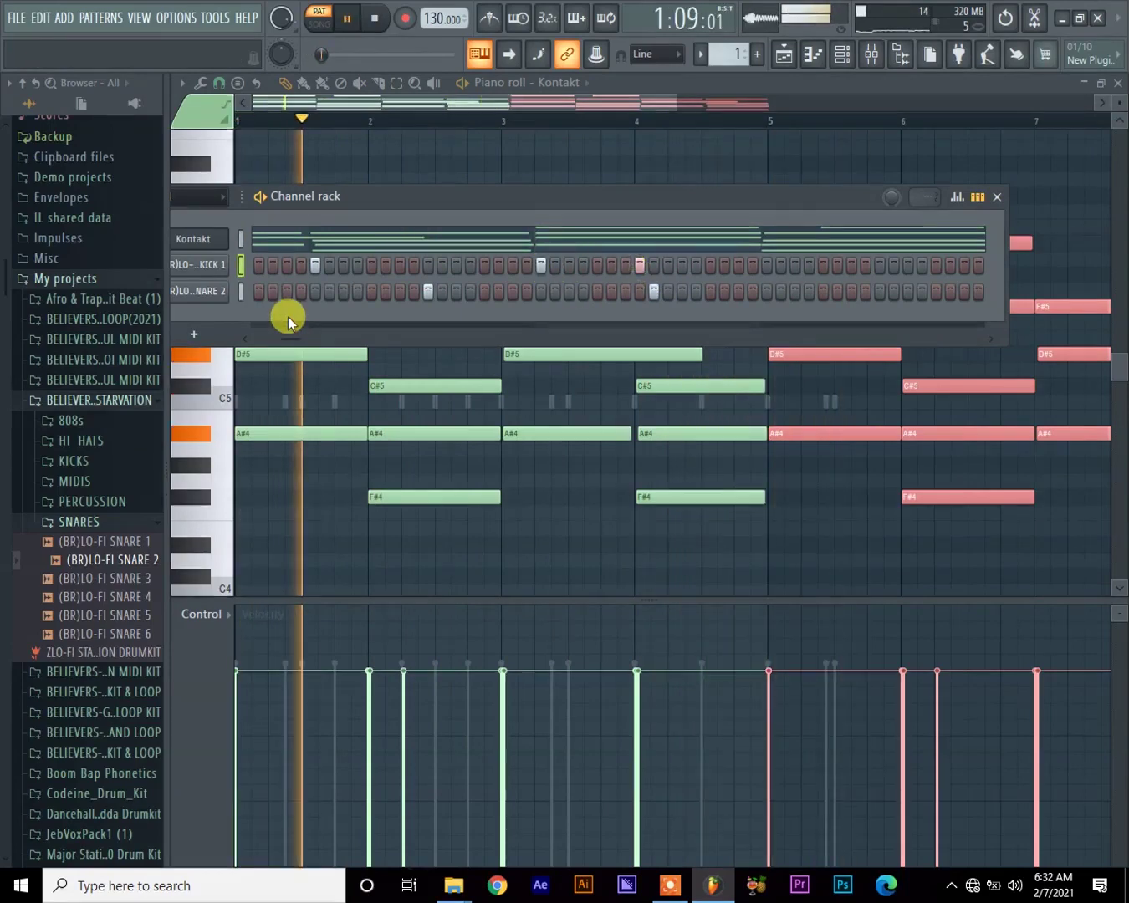
Step: Replace bar 4's kick with kicks on steps 5 and 15, and add a kick on step 13 of bar 3 and a snare on step 9 of bar 6
left_click_drag(280, 337, 270, 336)
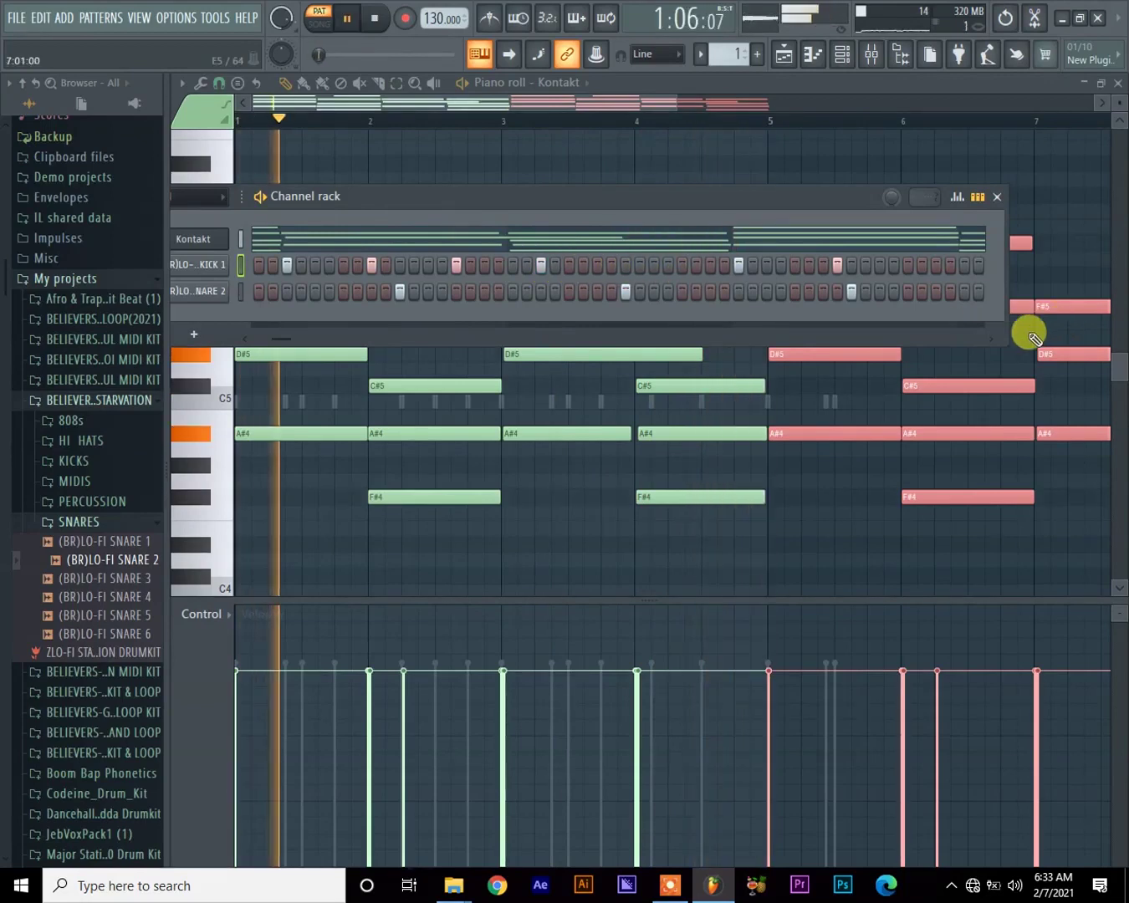
left_click(989, 337)
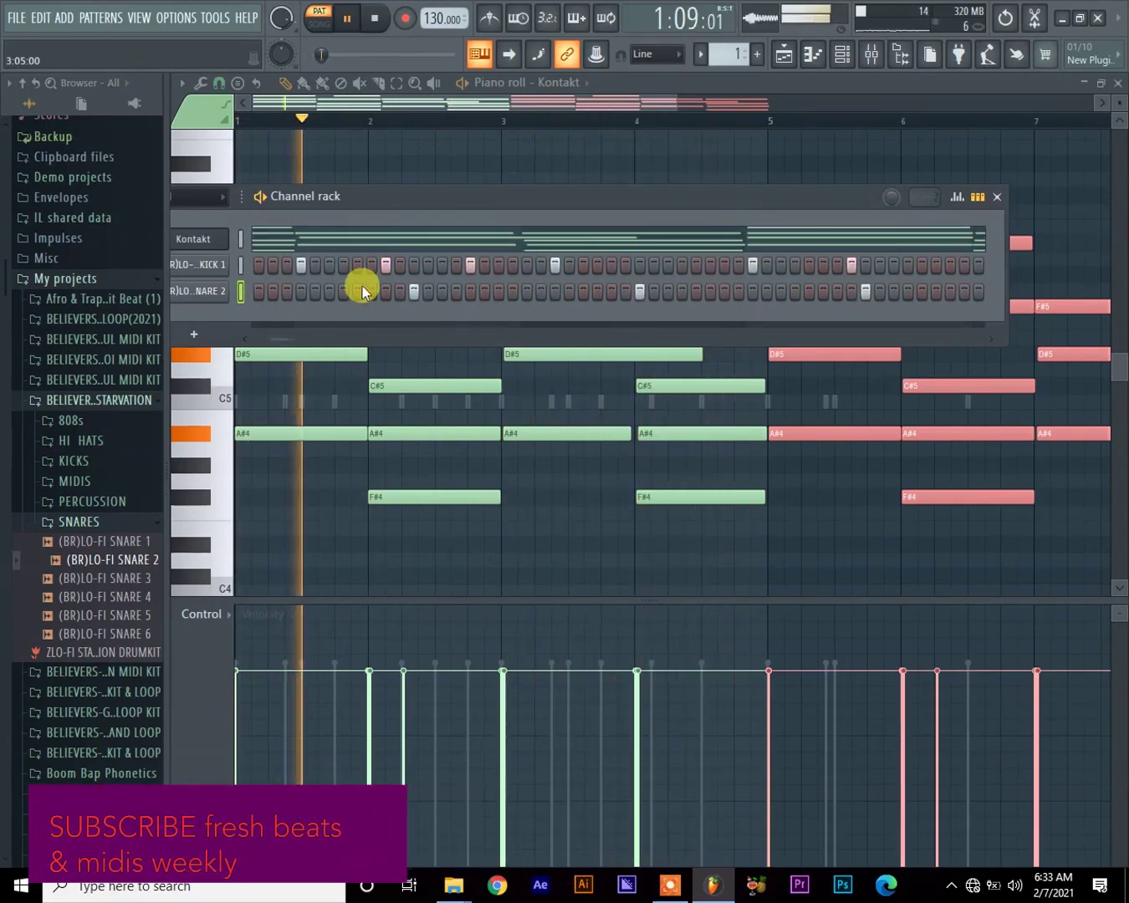
left_click(557, 266)
left_click(584, 265)
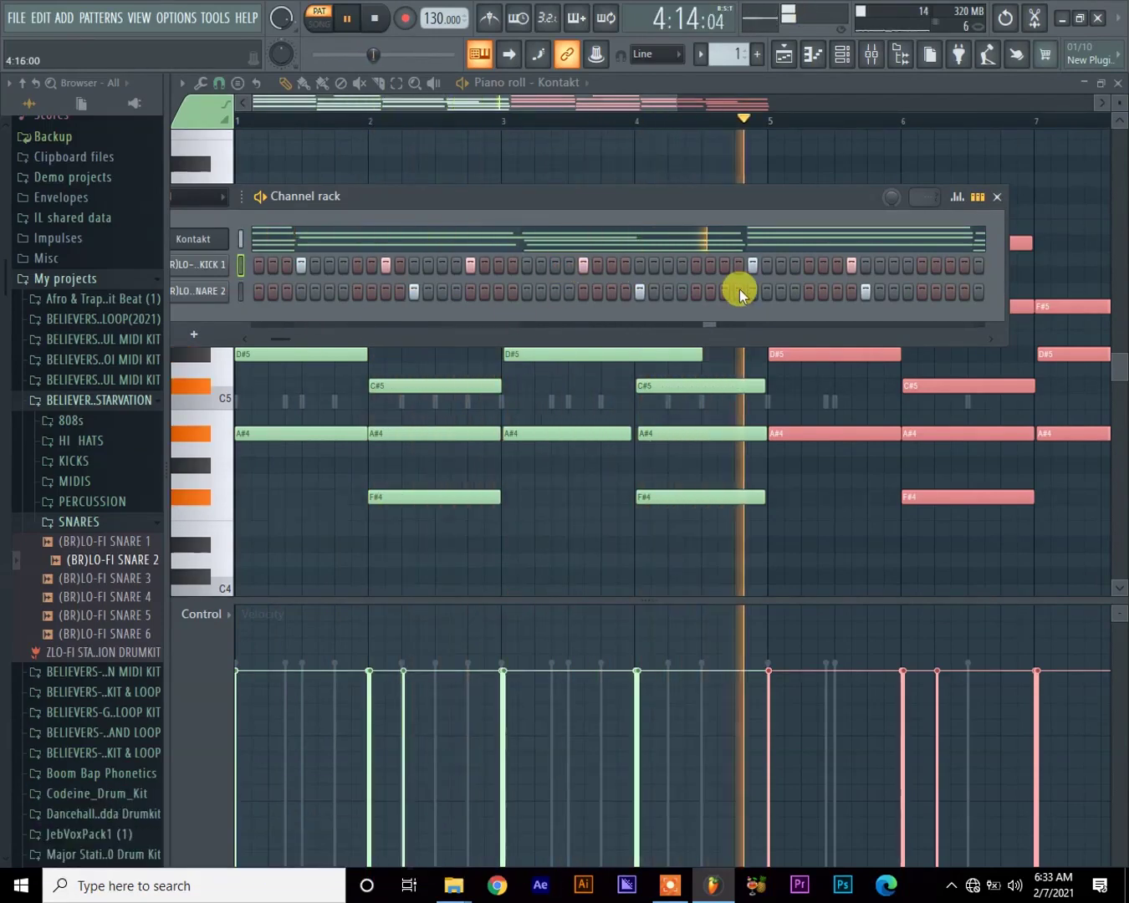
left_click(724, 266)
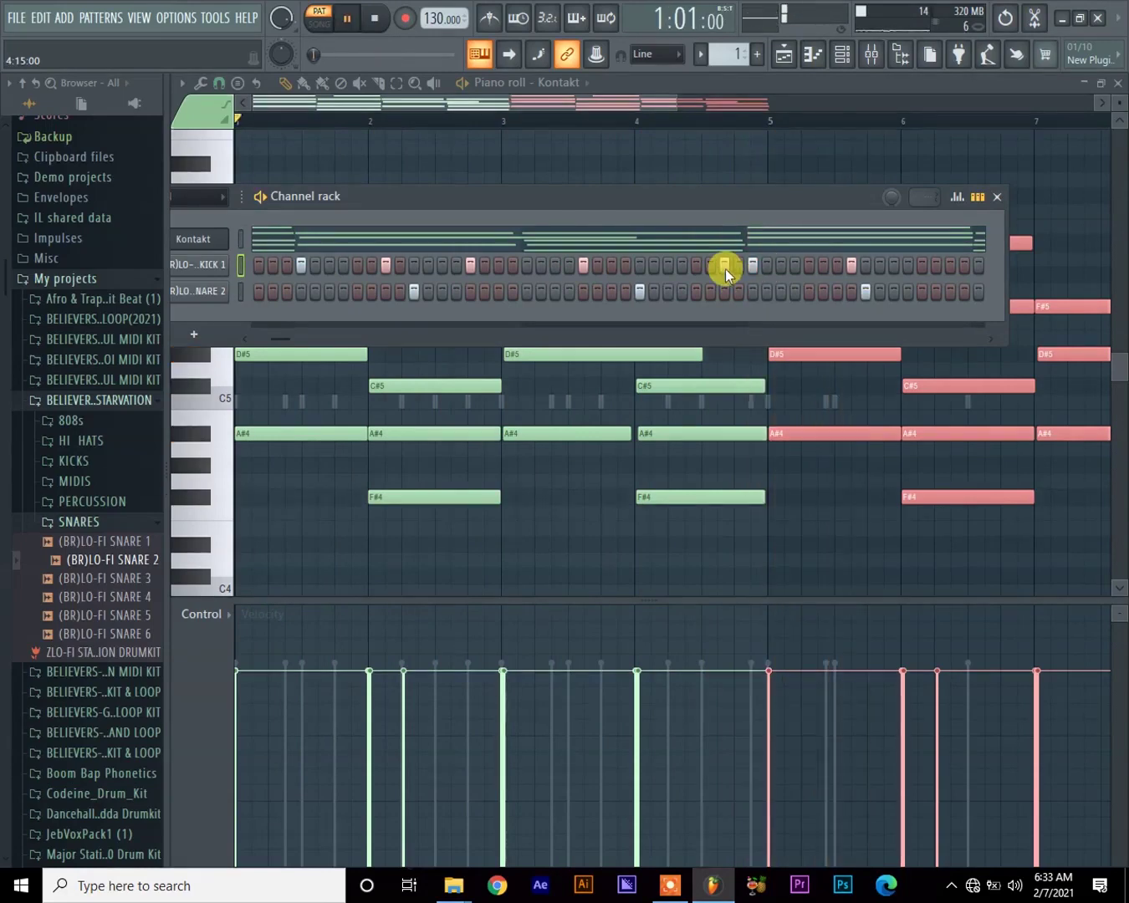
Step: Try bar 5's snare on step 13 instead of step 9
left_click(863, 291)
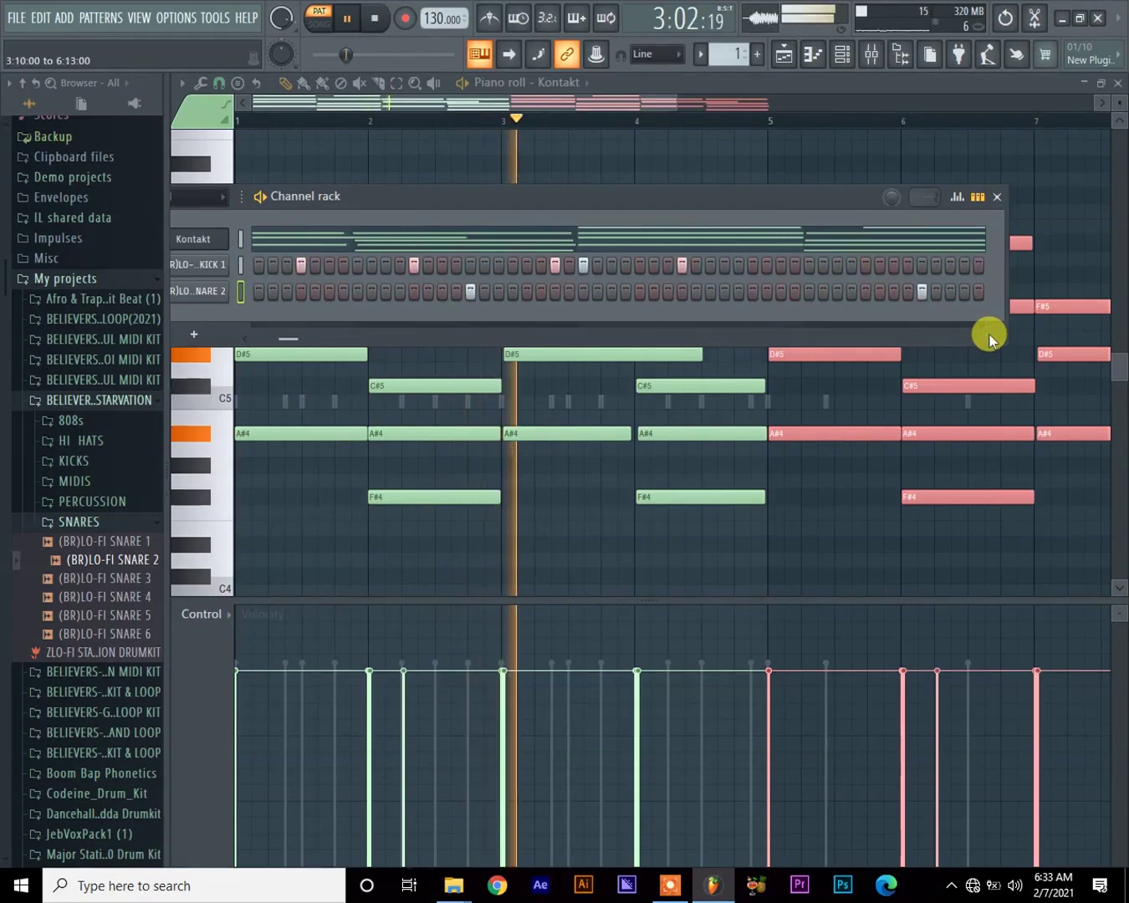
left_click(750, 293)
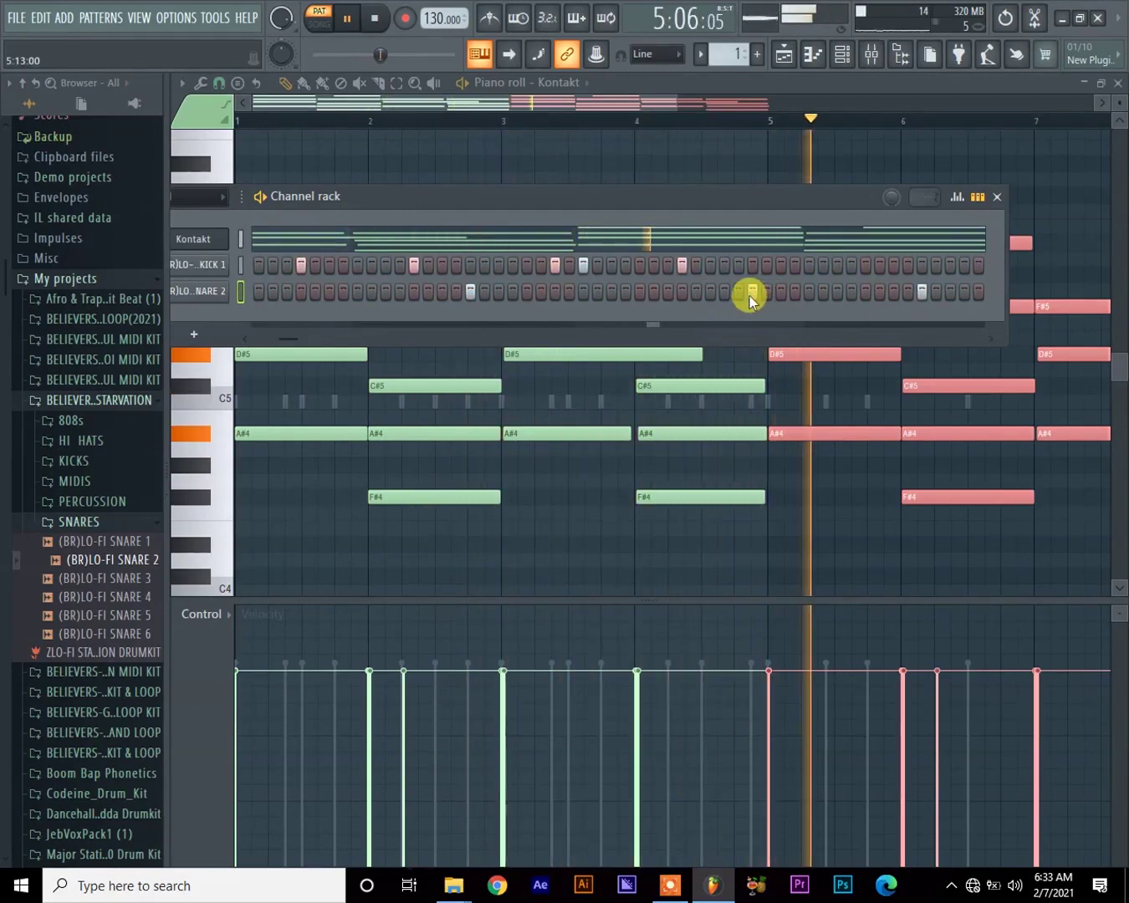
left_click_drag(749, 294, 693, 293)
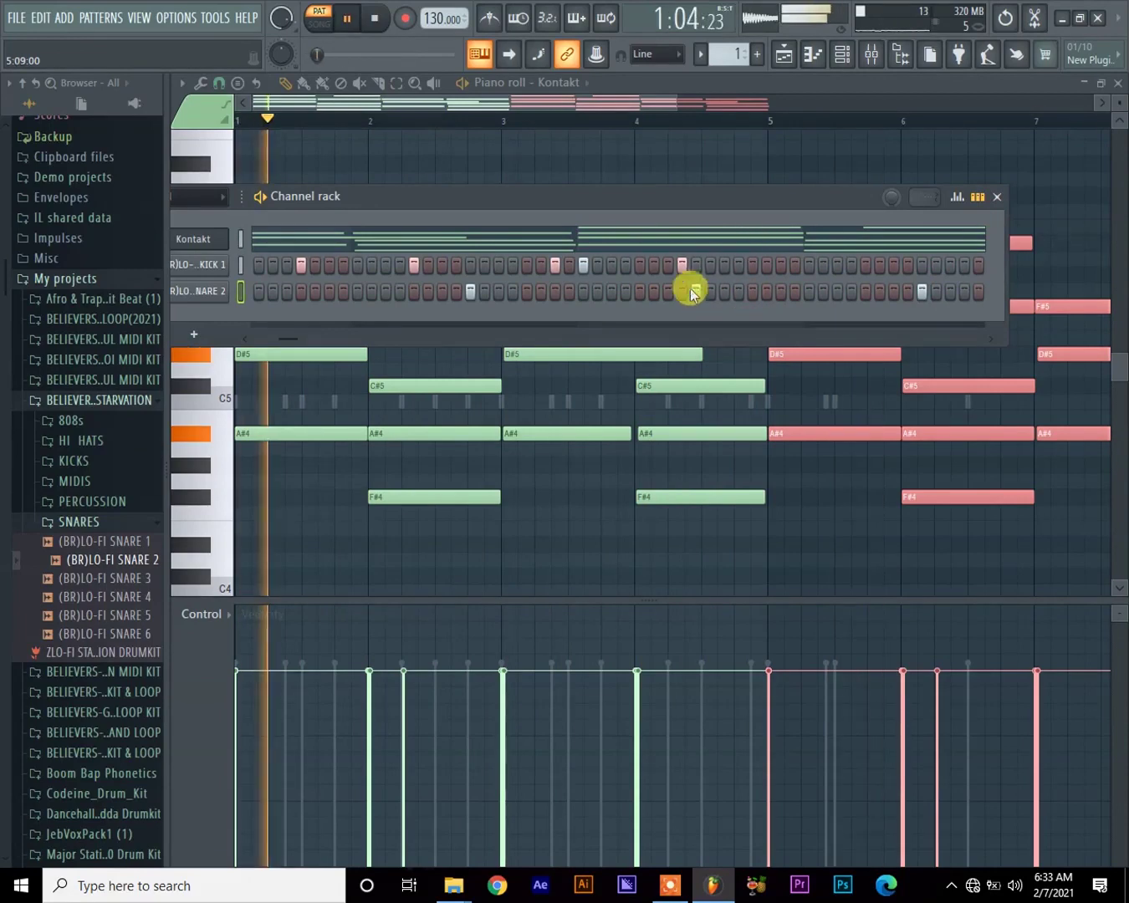
Step: Move bar 5's second kick to step 7, and add kicks on steps 1 and 7 of bar 6 and a snare on step 9 of bar 7
left_click(655, 266)
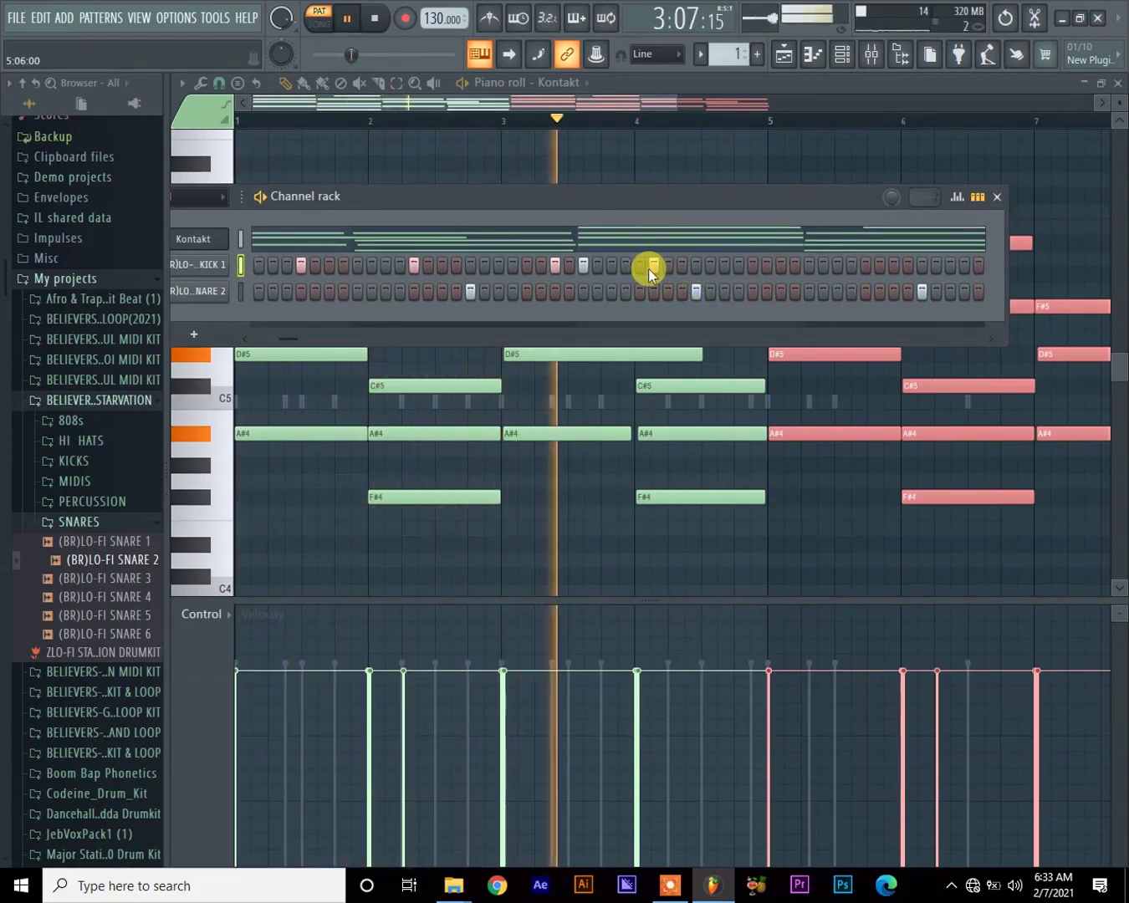
left_click_drag(649, 269, 672, 269)
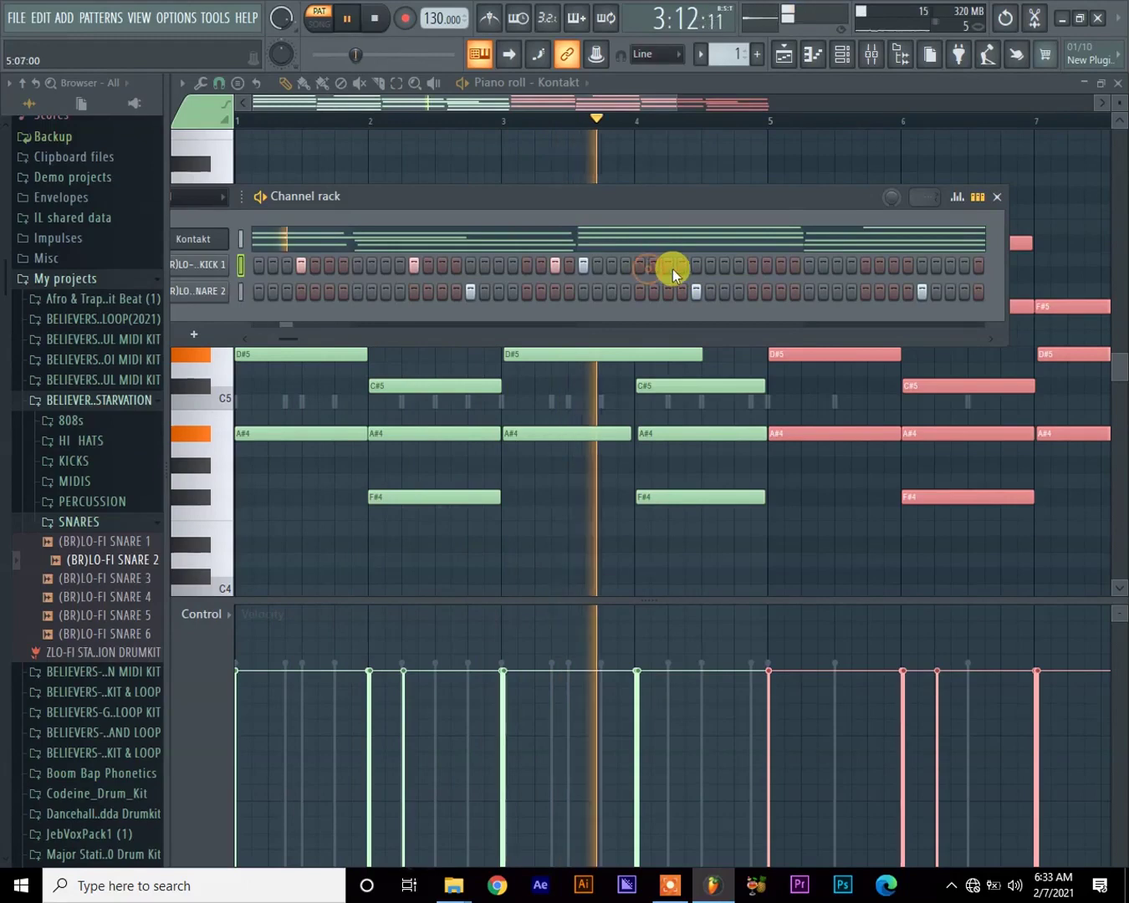
left_click(992, 339)
left_click(992, 341)
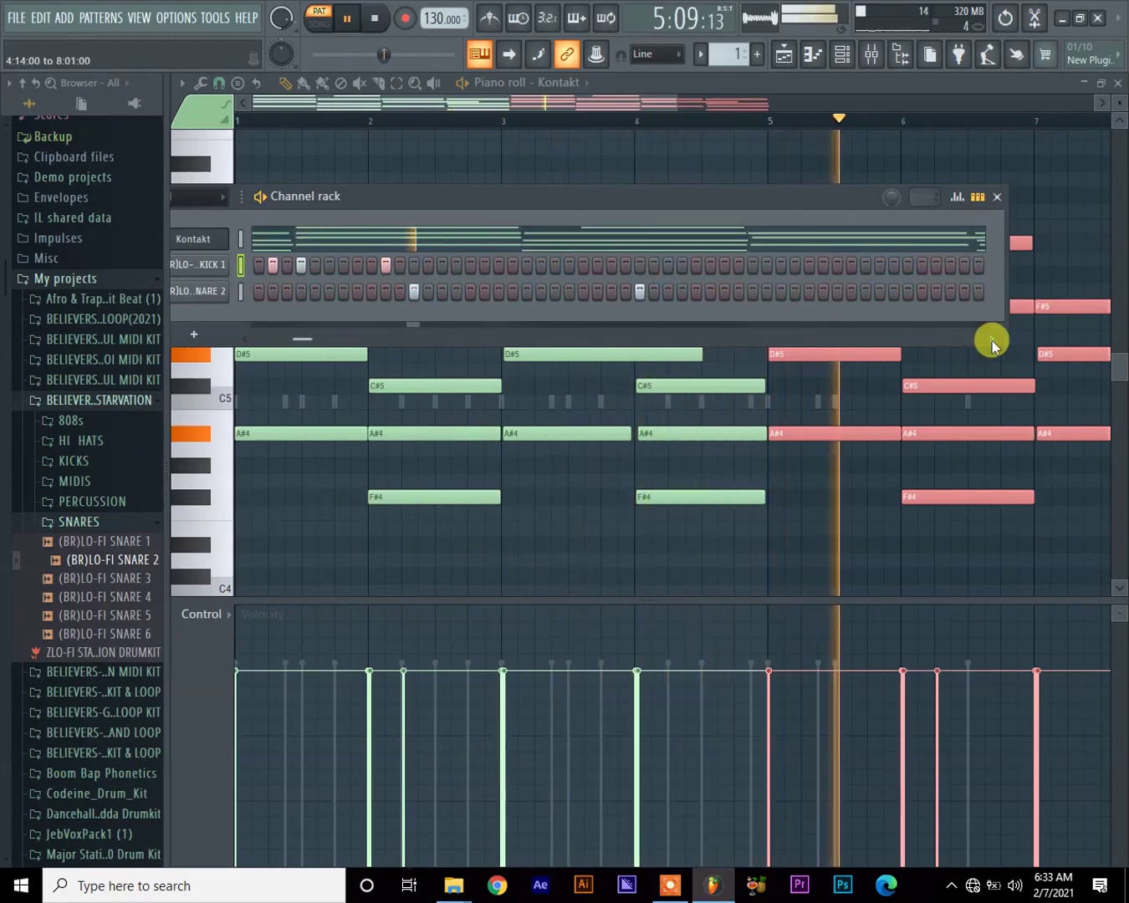
left_click(525, 266)
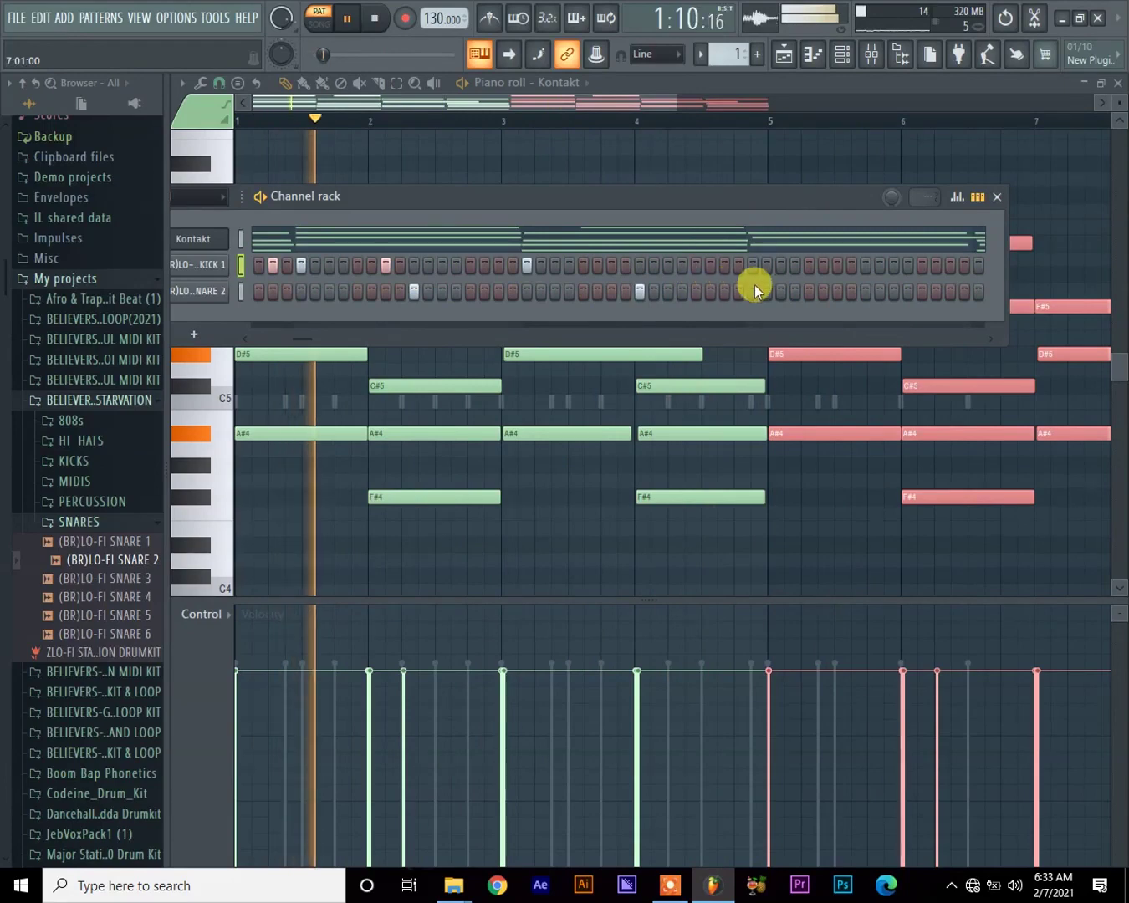
left_click(864, 292)
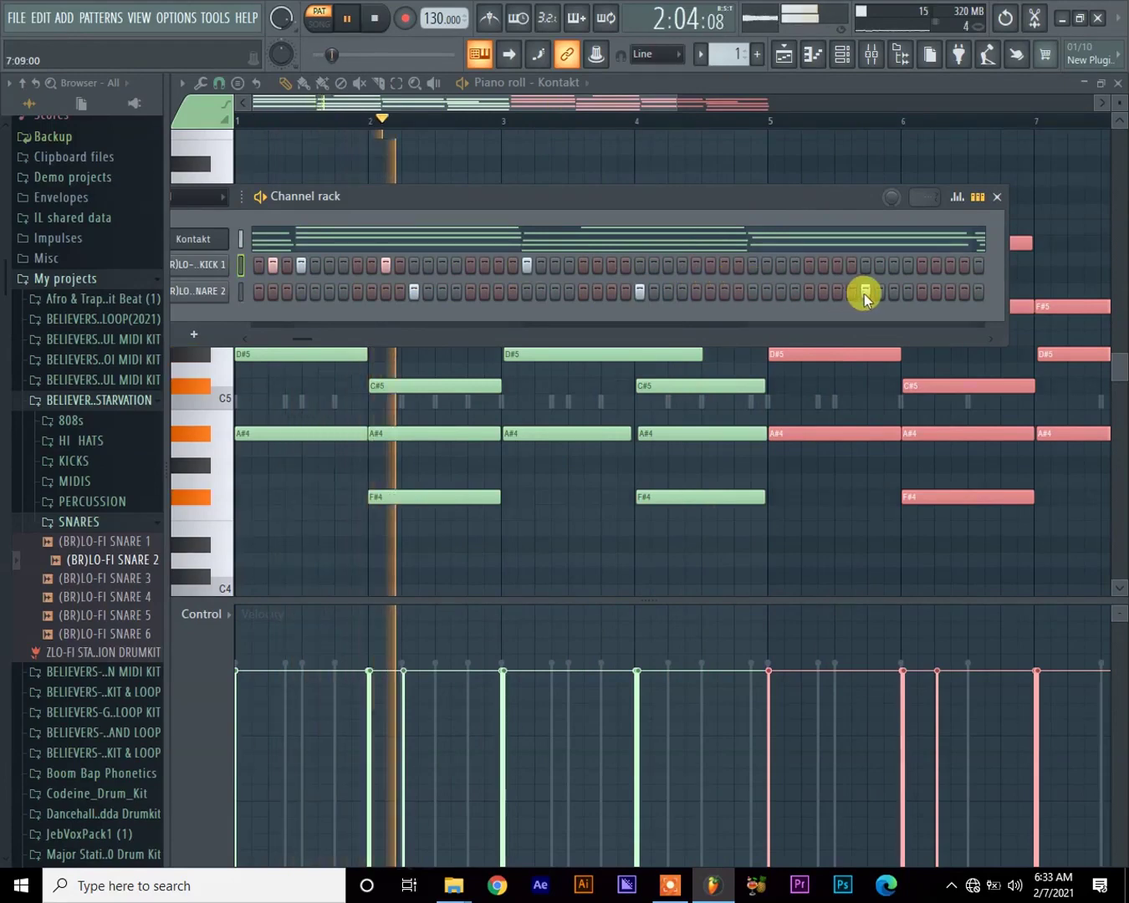
left_click(611, 267)
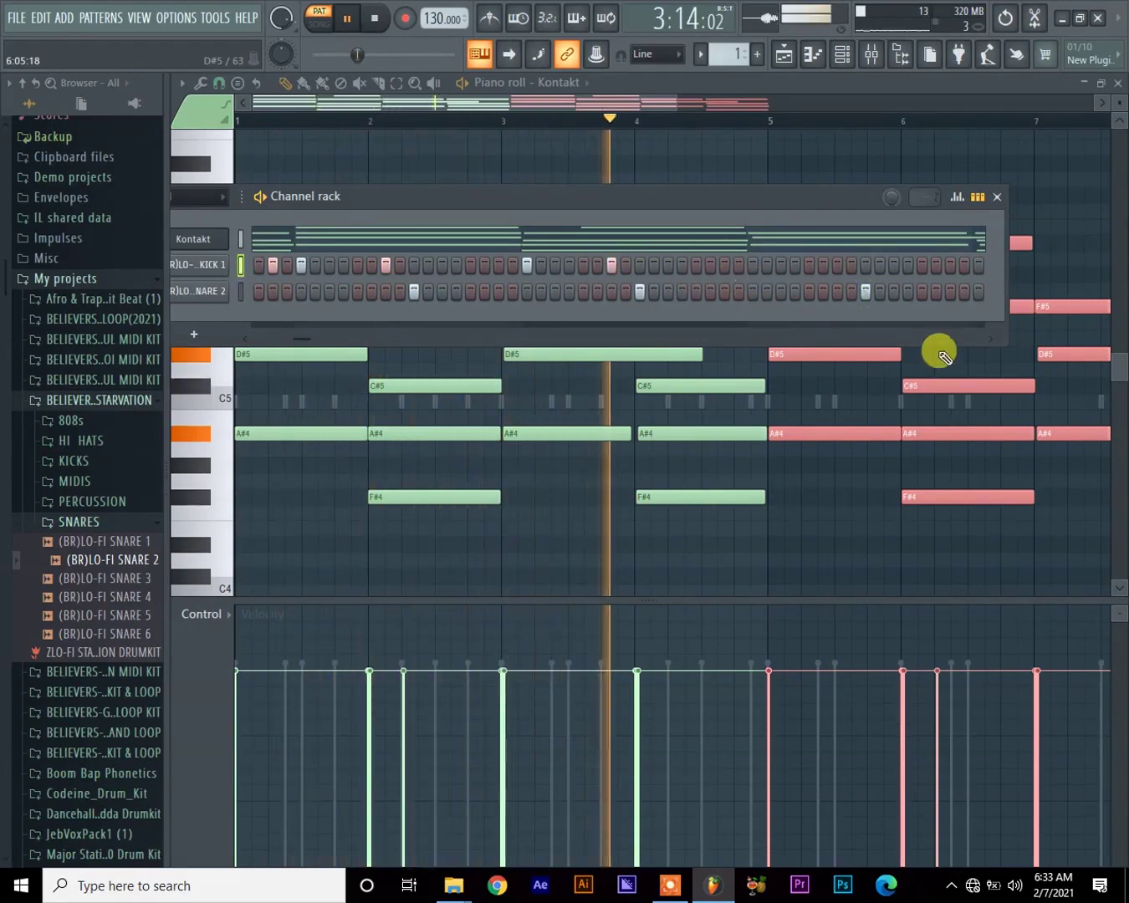
Step: Add a snare on step 9 of bar 8 and remove the extra snare in bar 9
left_click(988, 339)
left_click(988, 339)
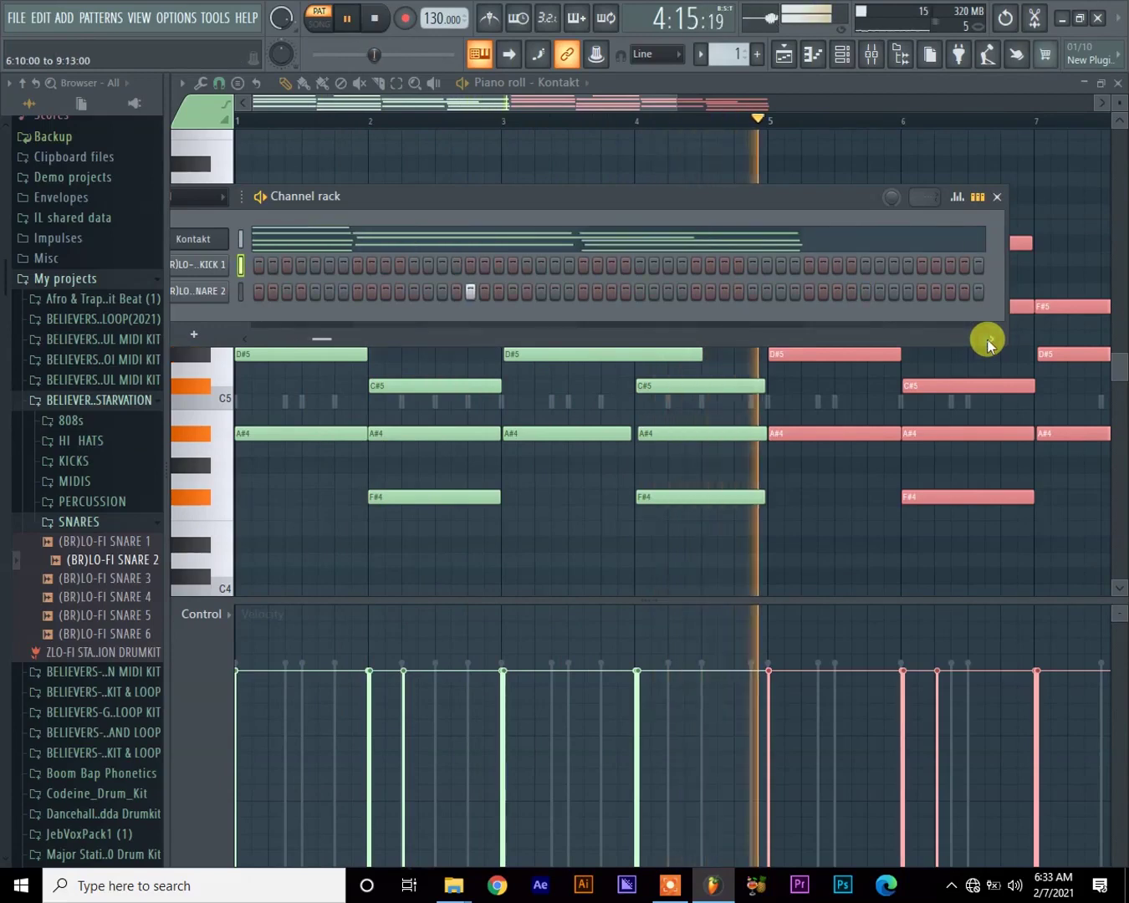
left_click(988, 340)
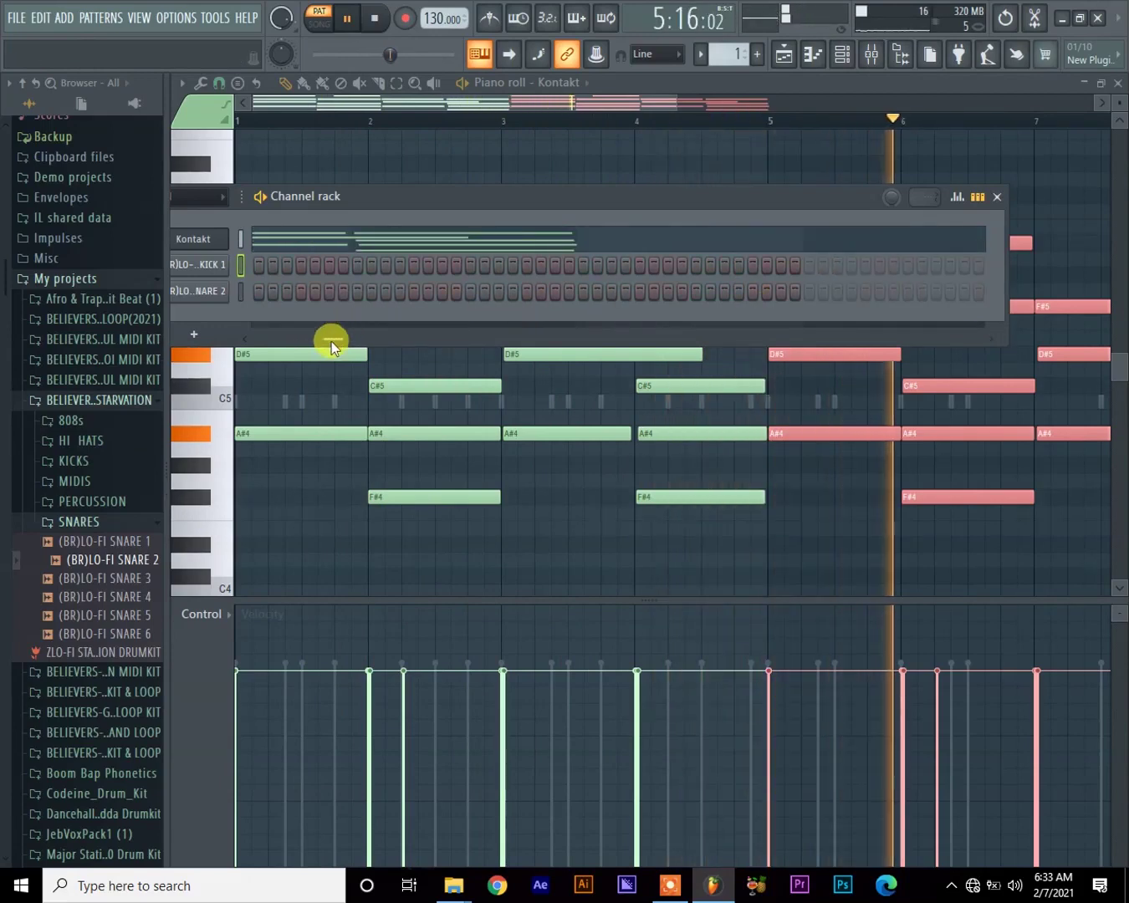
left_click_drag(331, 341, 316, 342)
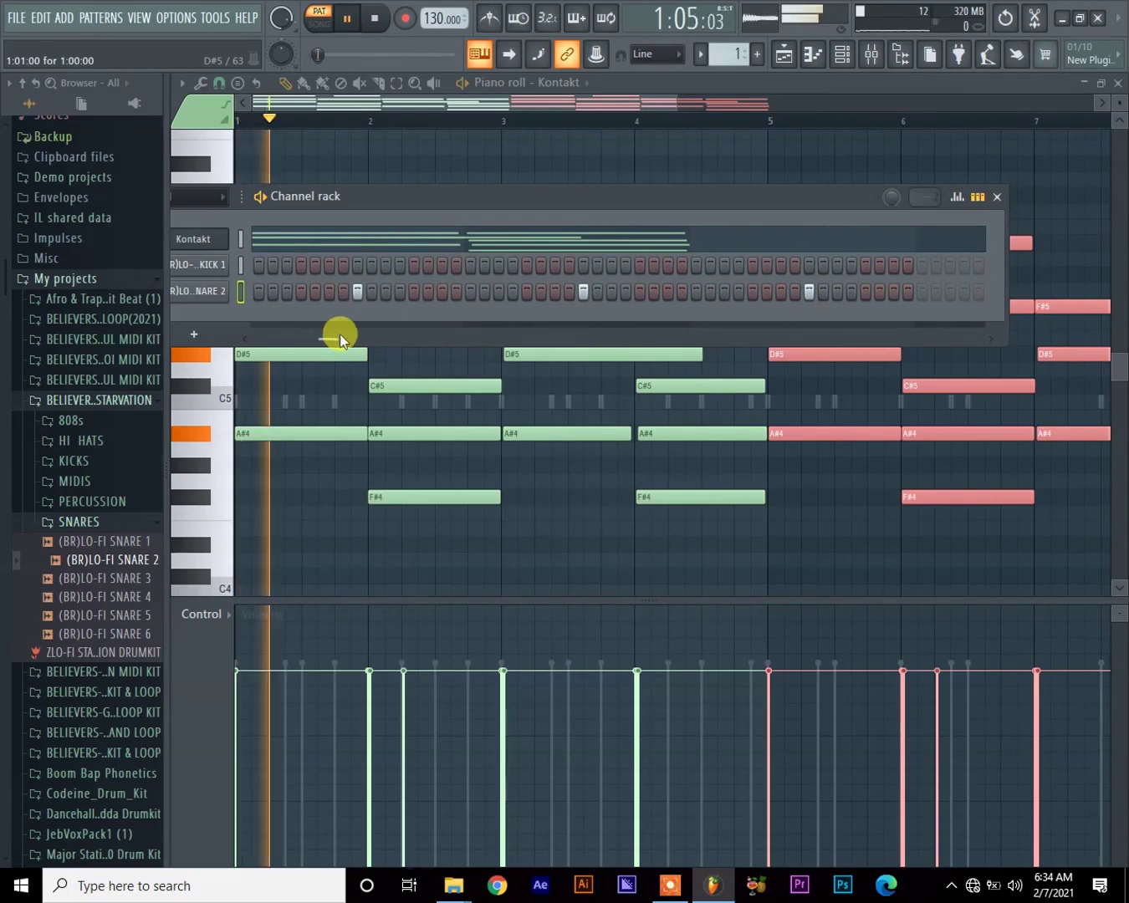
left_click(807, 292)
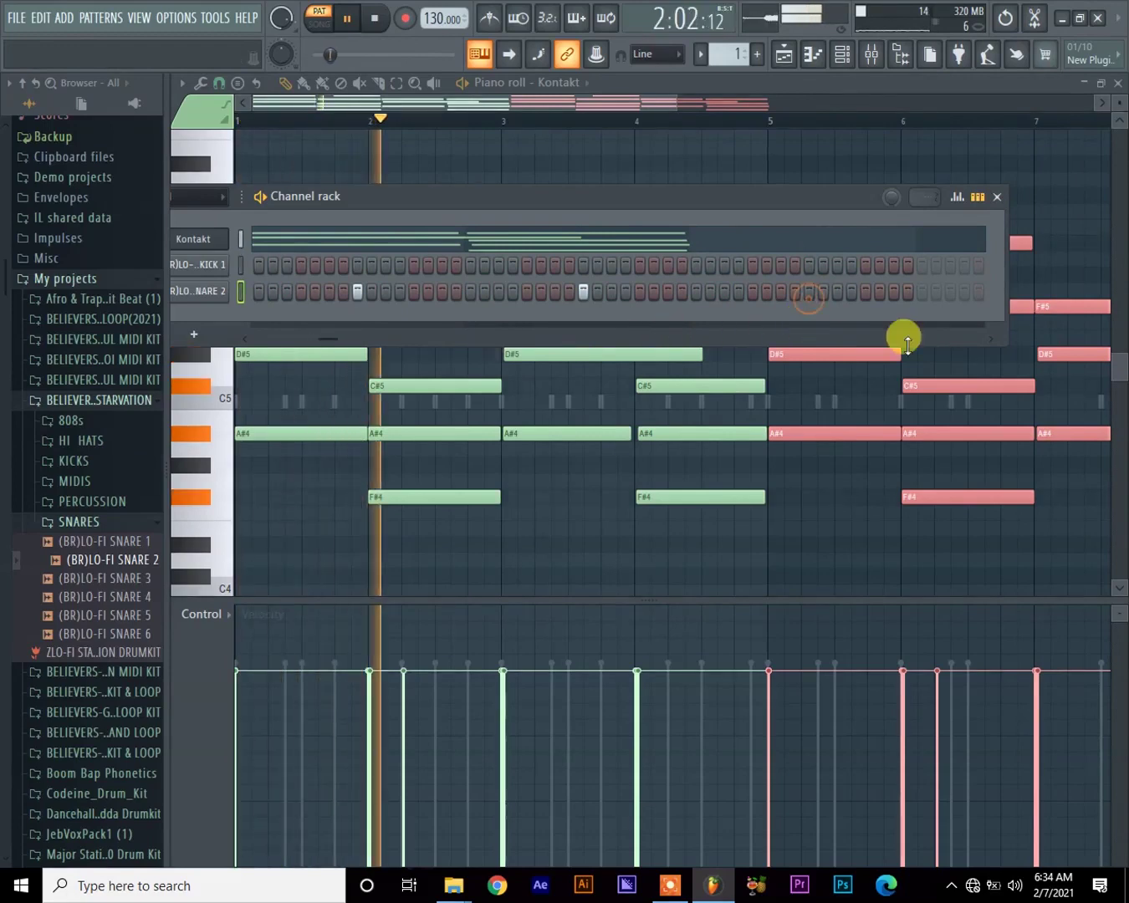
Step: Deselect the Kontakt notes and shorten the last F#5 note in bar 8 so the chords end before bar 9
left_click(856, 487)
left_click_drag(686, 100, 852, 104)
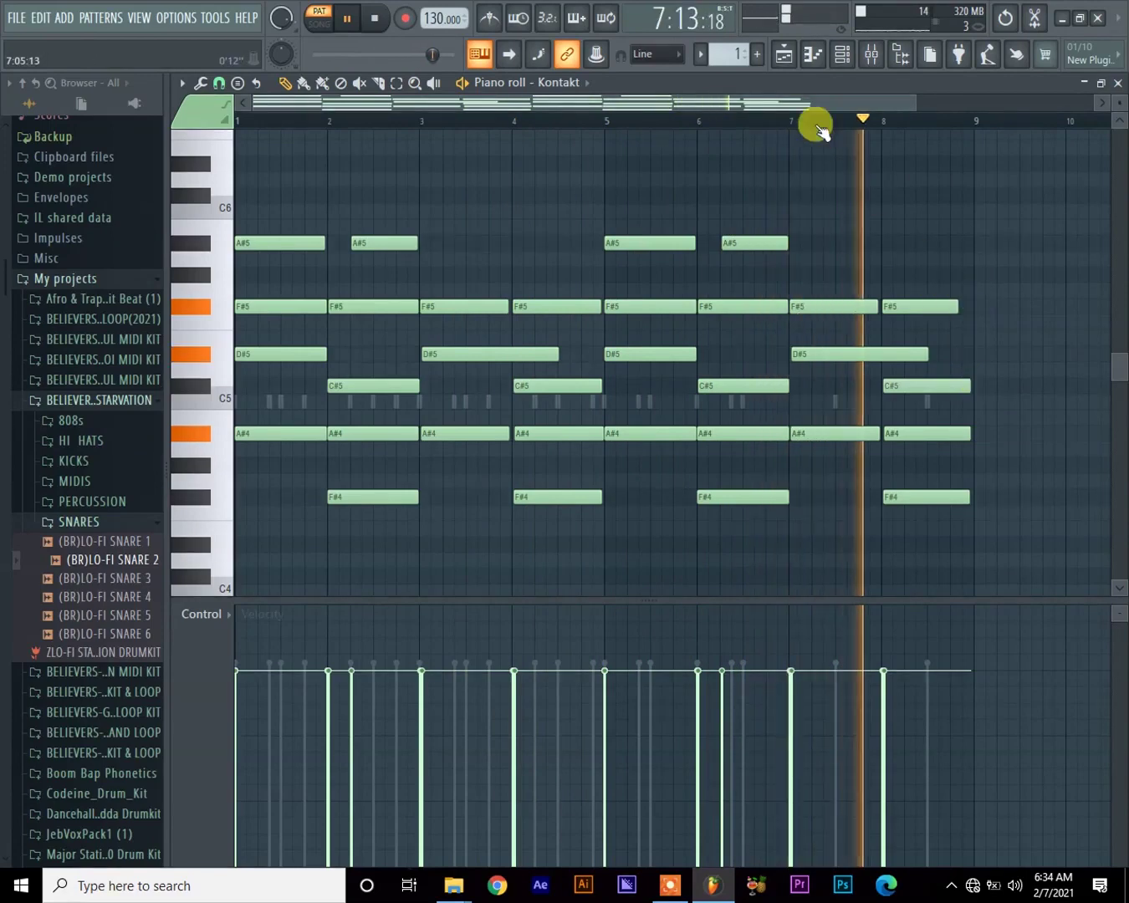
Step: Show the channel rack and add kicks on step 5 of bar 7 and step 1 of bar 8
left_click(840, 57)
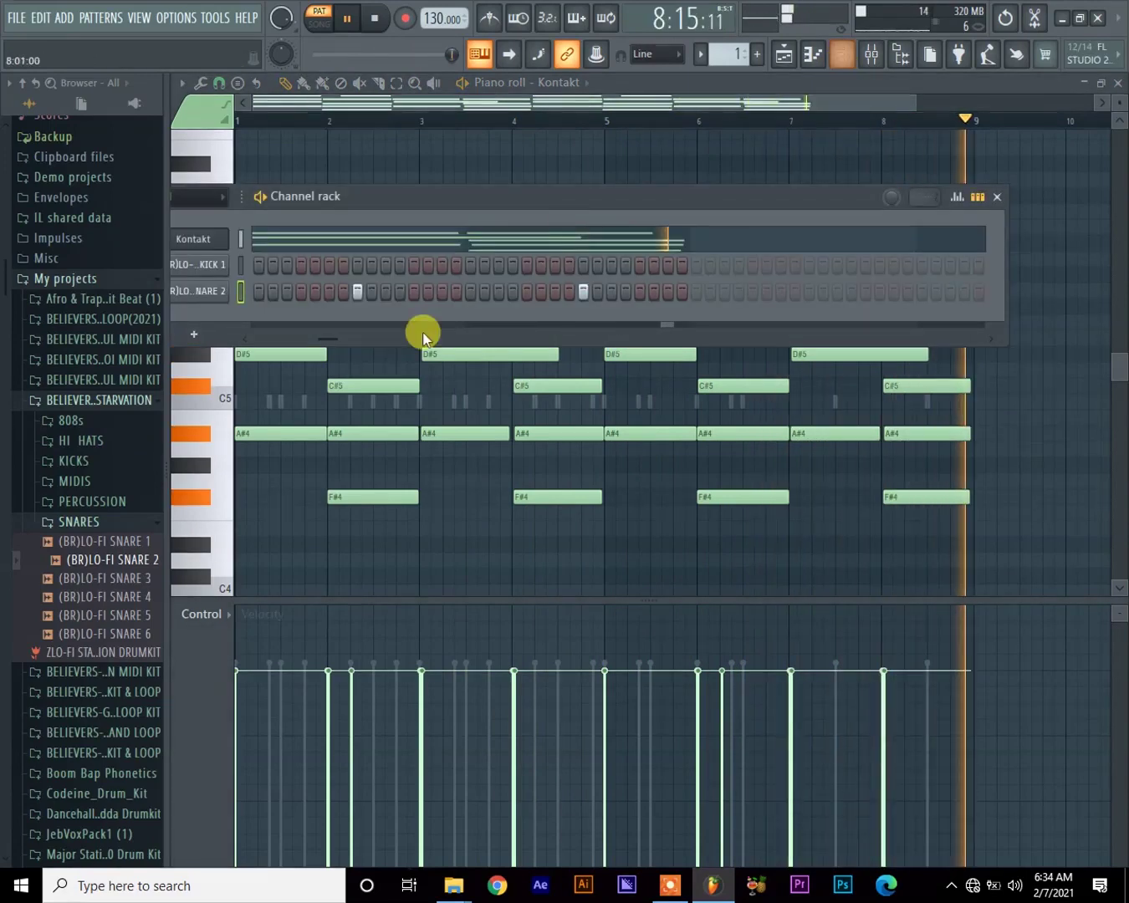
left_click_drag(326, 342, 307, 337)
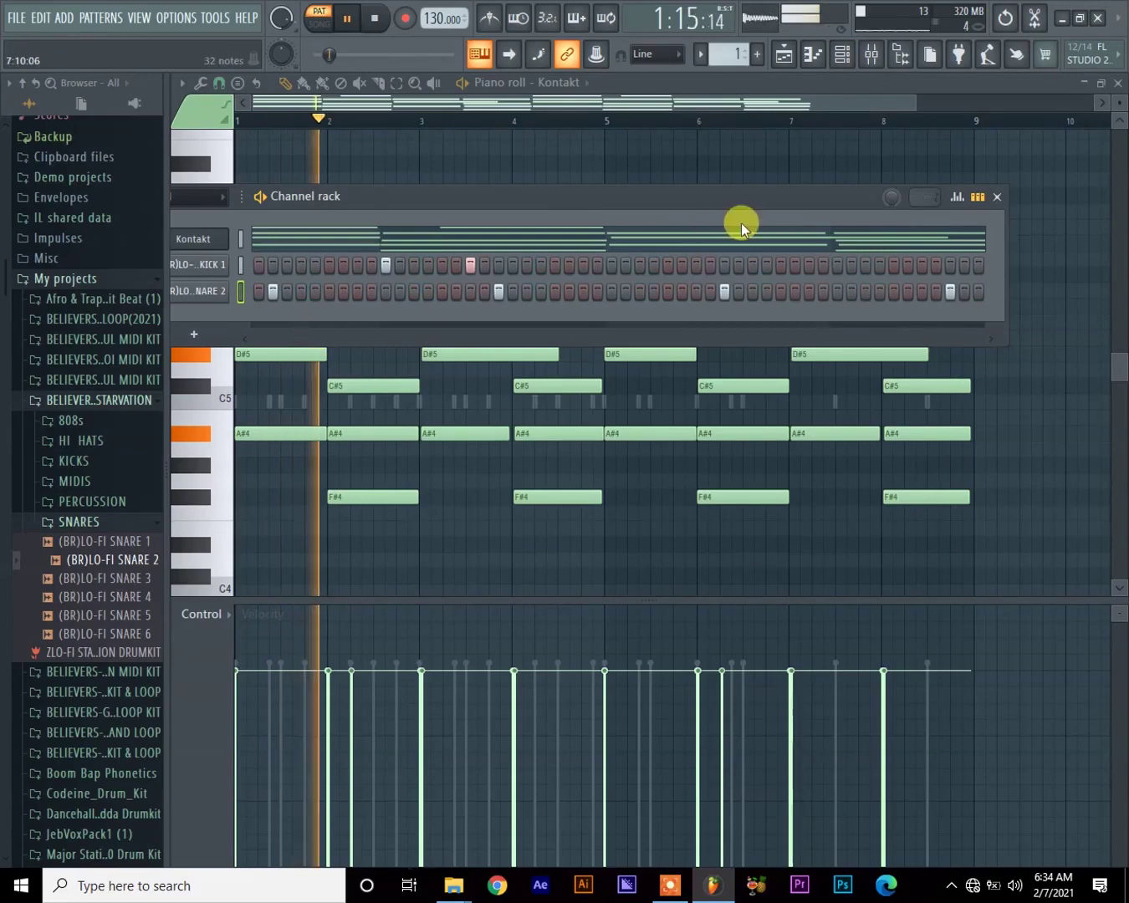
left_click(669, 265)
left_click(836, 265)
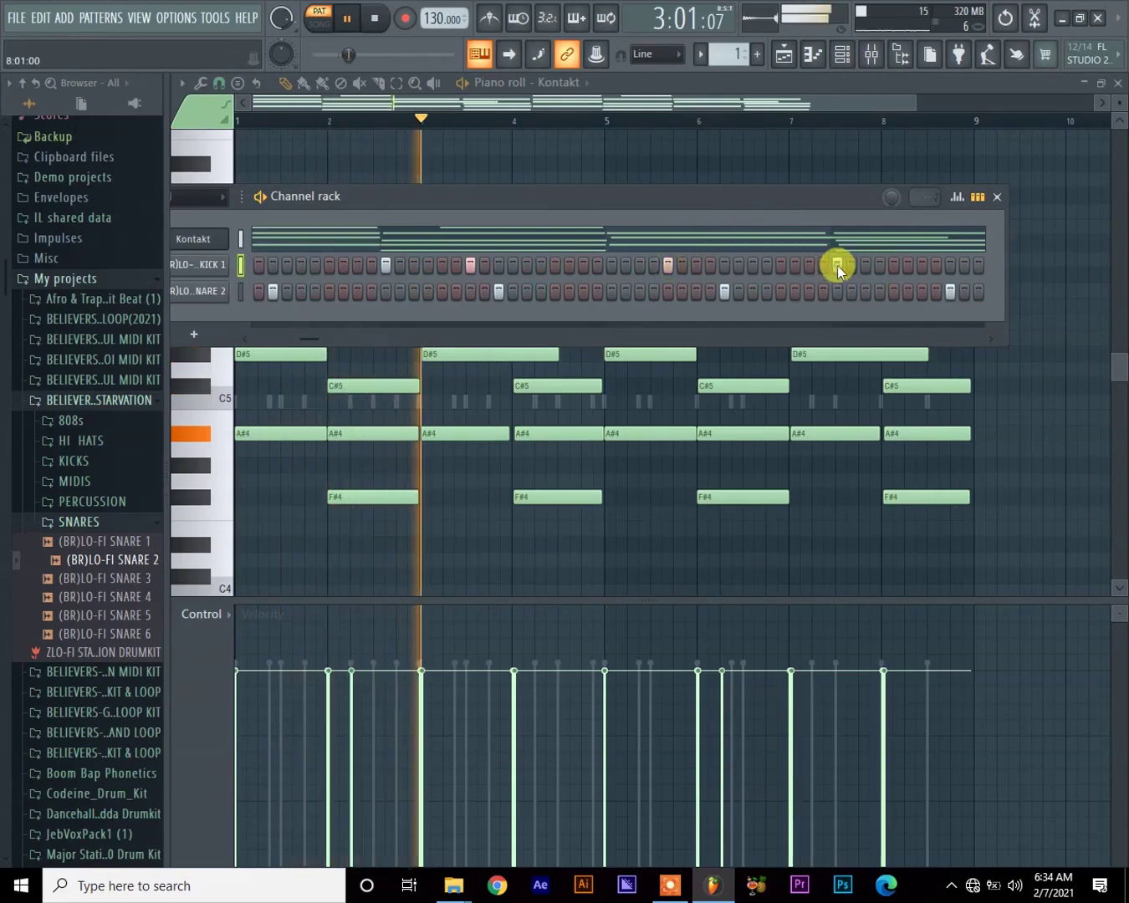
left_click(987, 336)
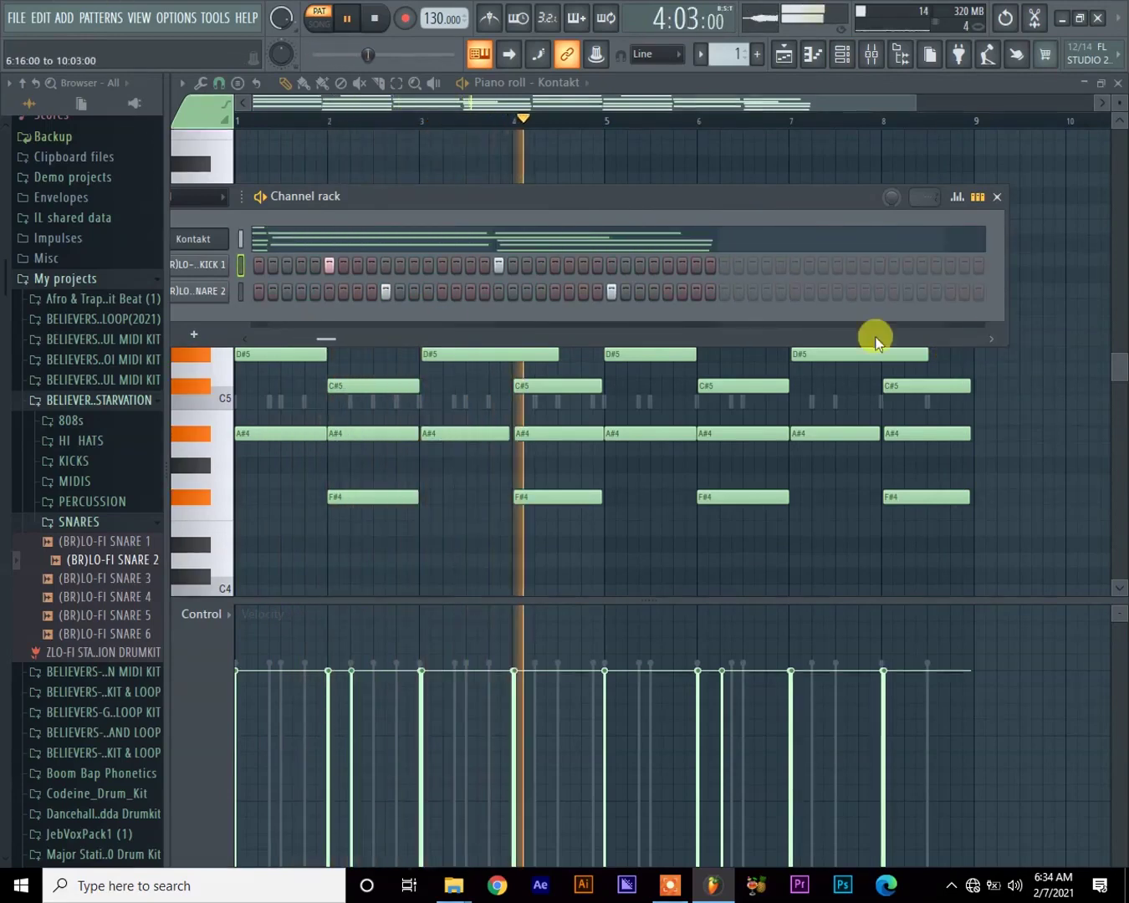
Step: In bar 6, add a kick on step 15, replay the pattern and move the step 7 kick to step 5
left_click_drag(331, 336, 316, 336)
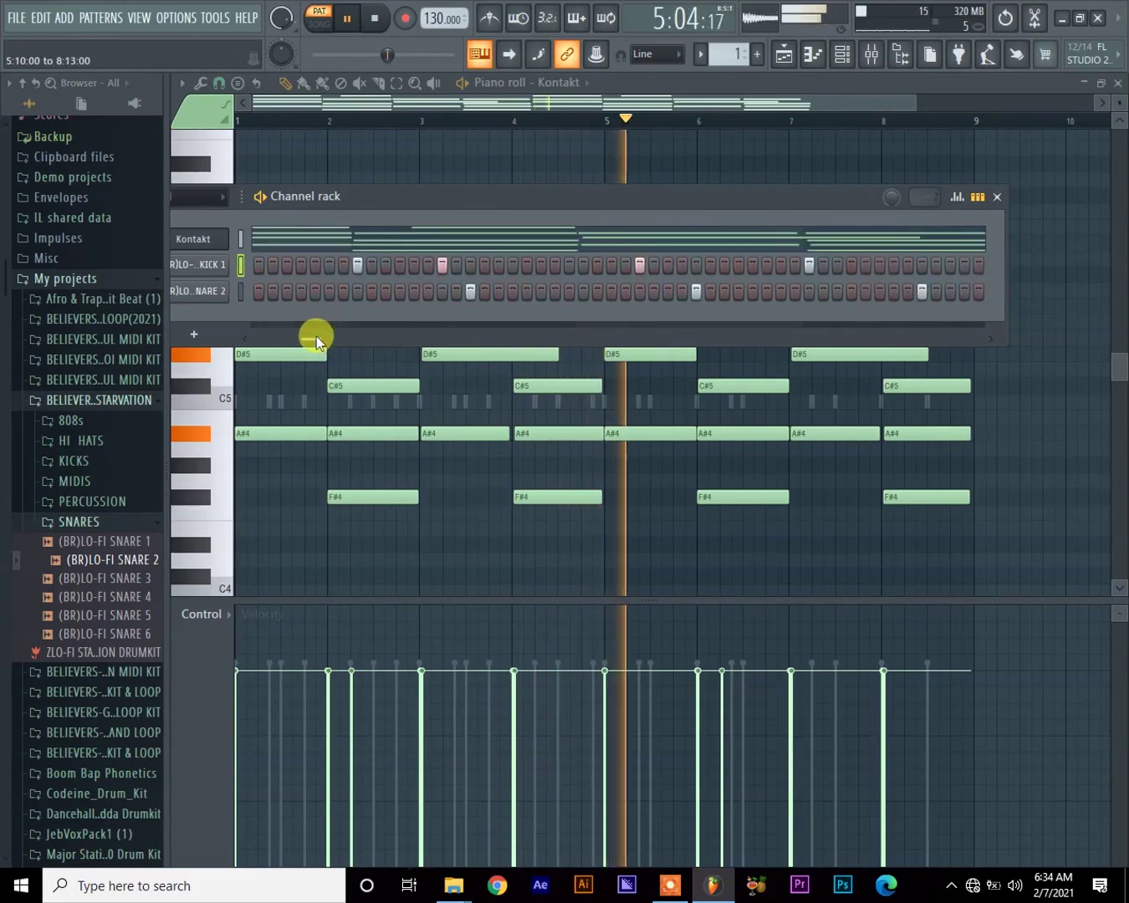
left_click(554, 266)
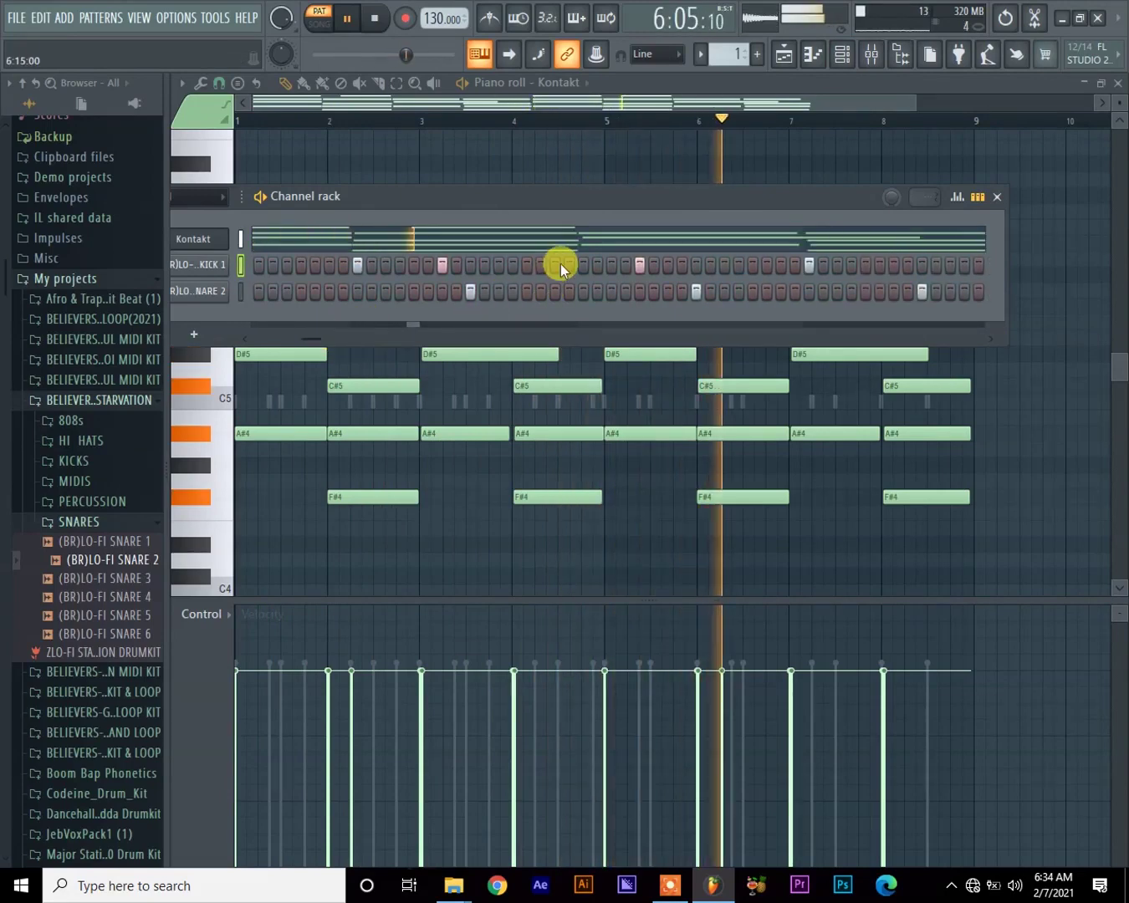
key("space")
key("space")
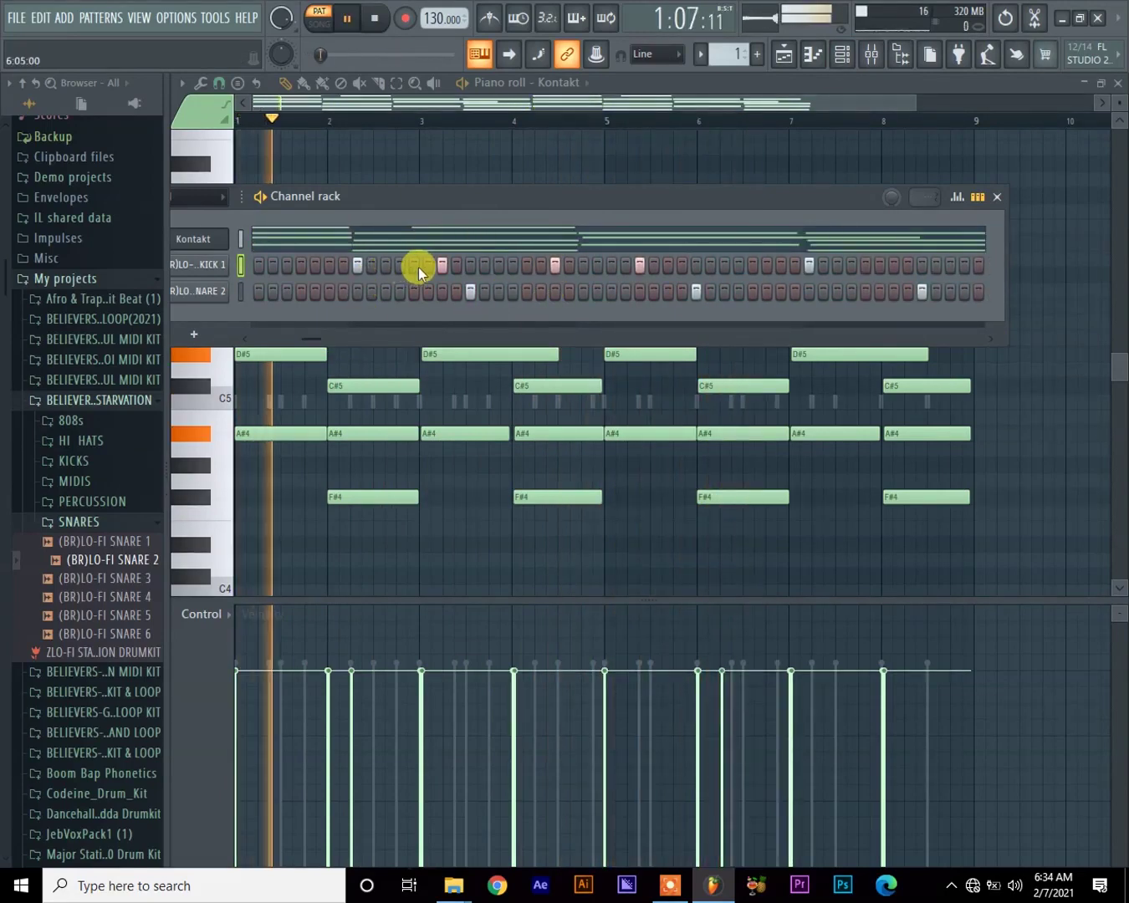
left_click(417, 265)
right_click(440, 267)
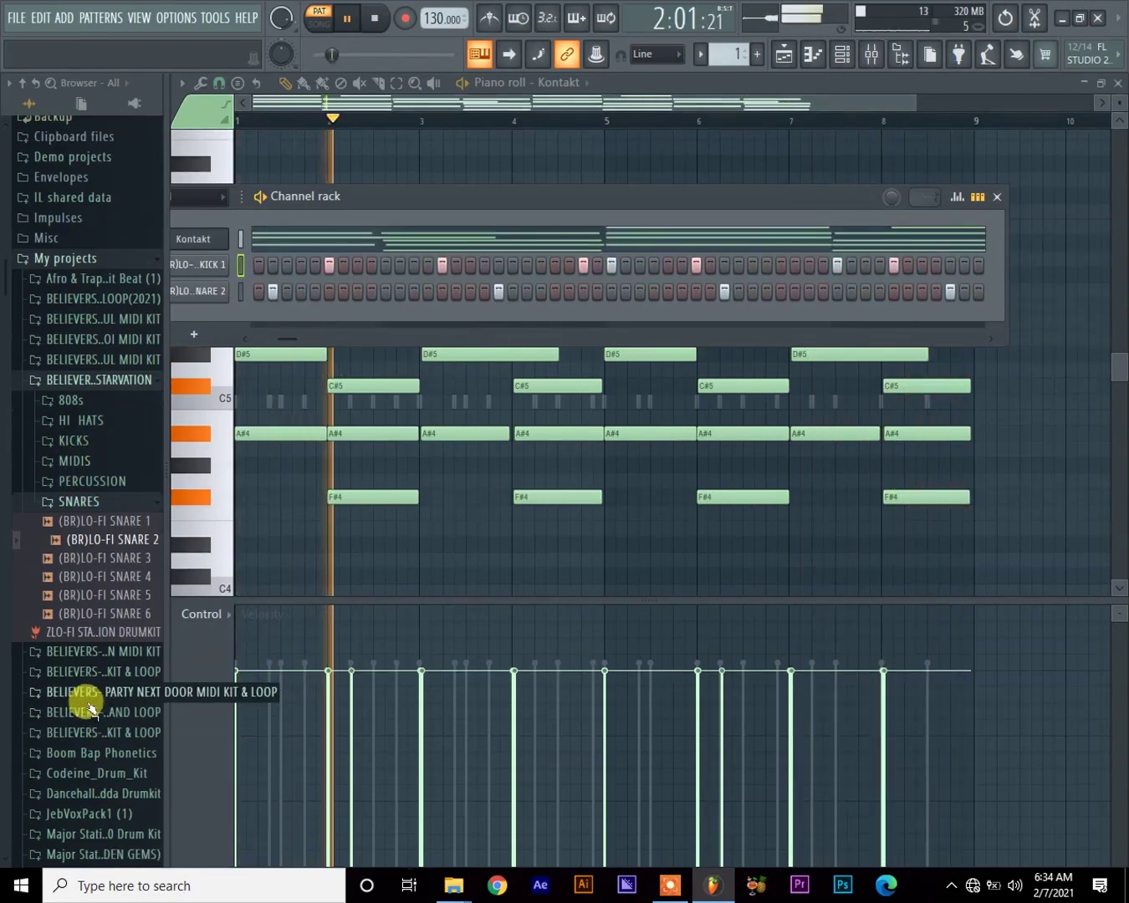
Step: Open the lo-fi kit's HI HATS folder and audition LO-FI HI HAT 1 to 4 over the playing beat, returning to HI HAT 1
scroll(86, 698, "down", 2)
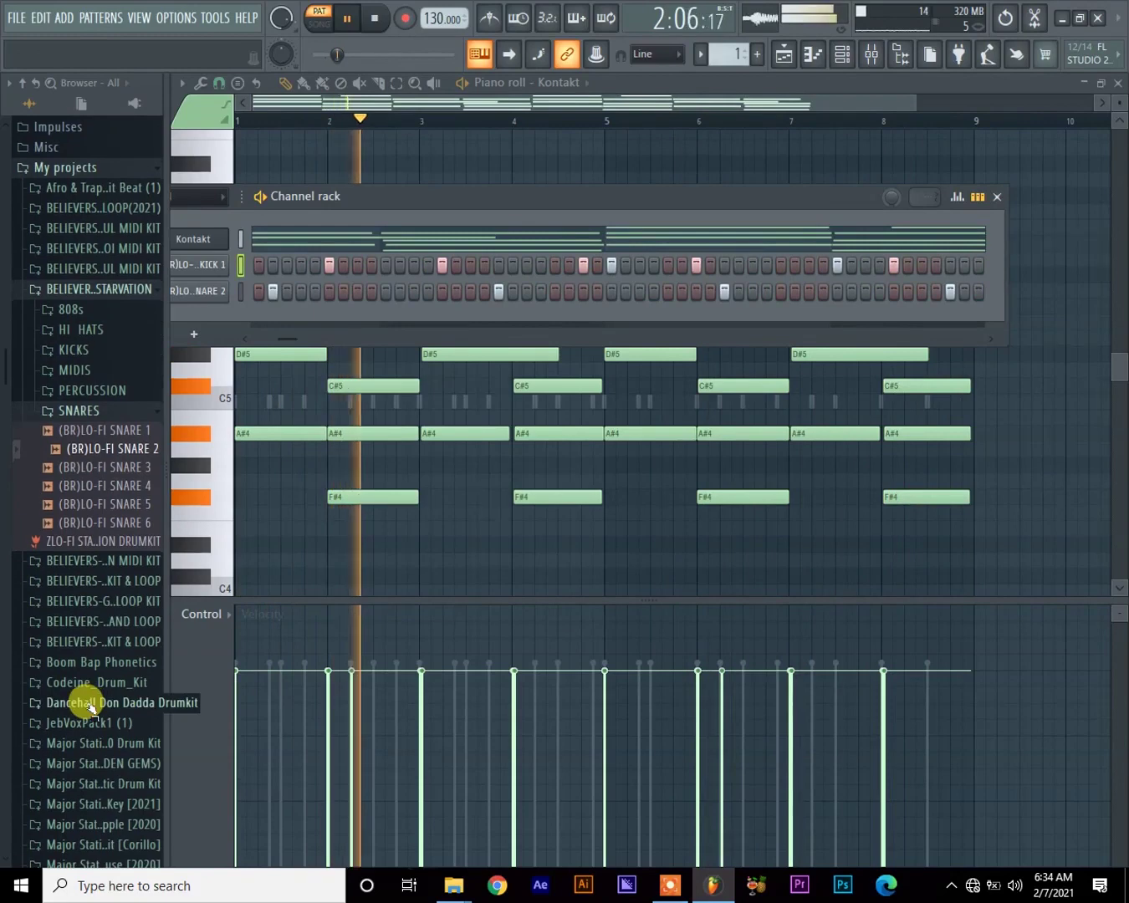
left_click(64, 330)
left_click(88, 389)
left_click(93, 352)
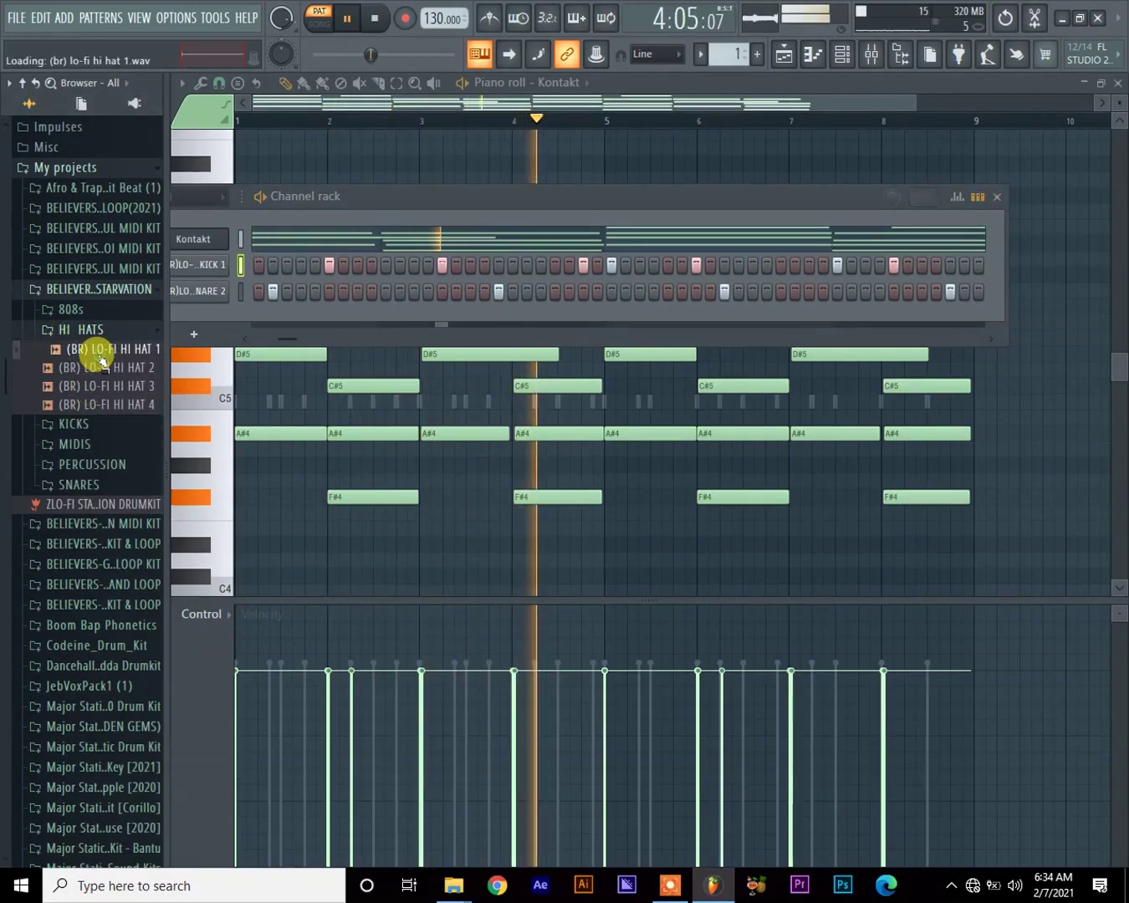
left_click(98, 366)
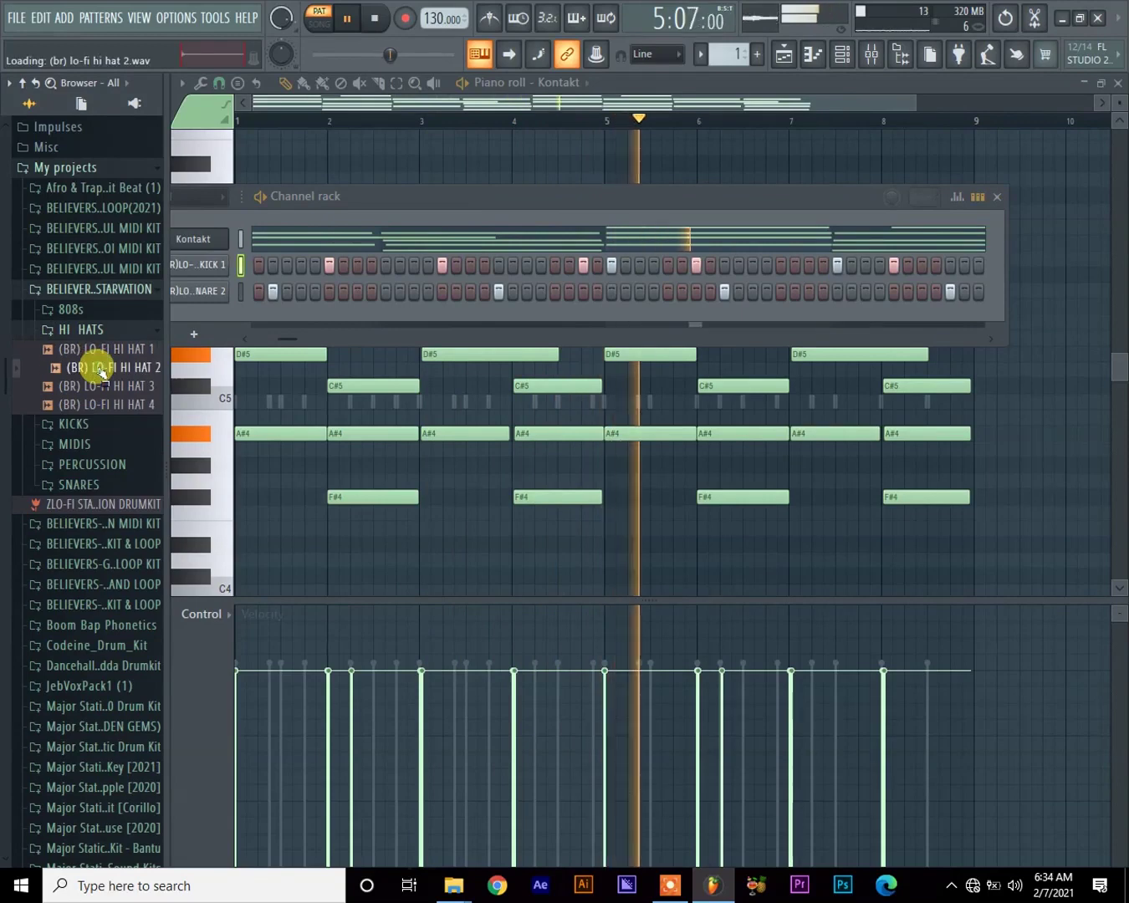
left_click(97, 386)
left_click(109, 403)
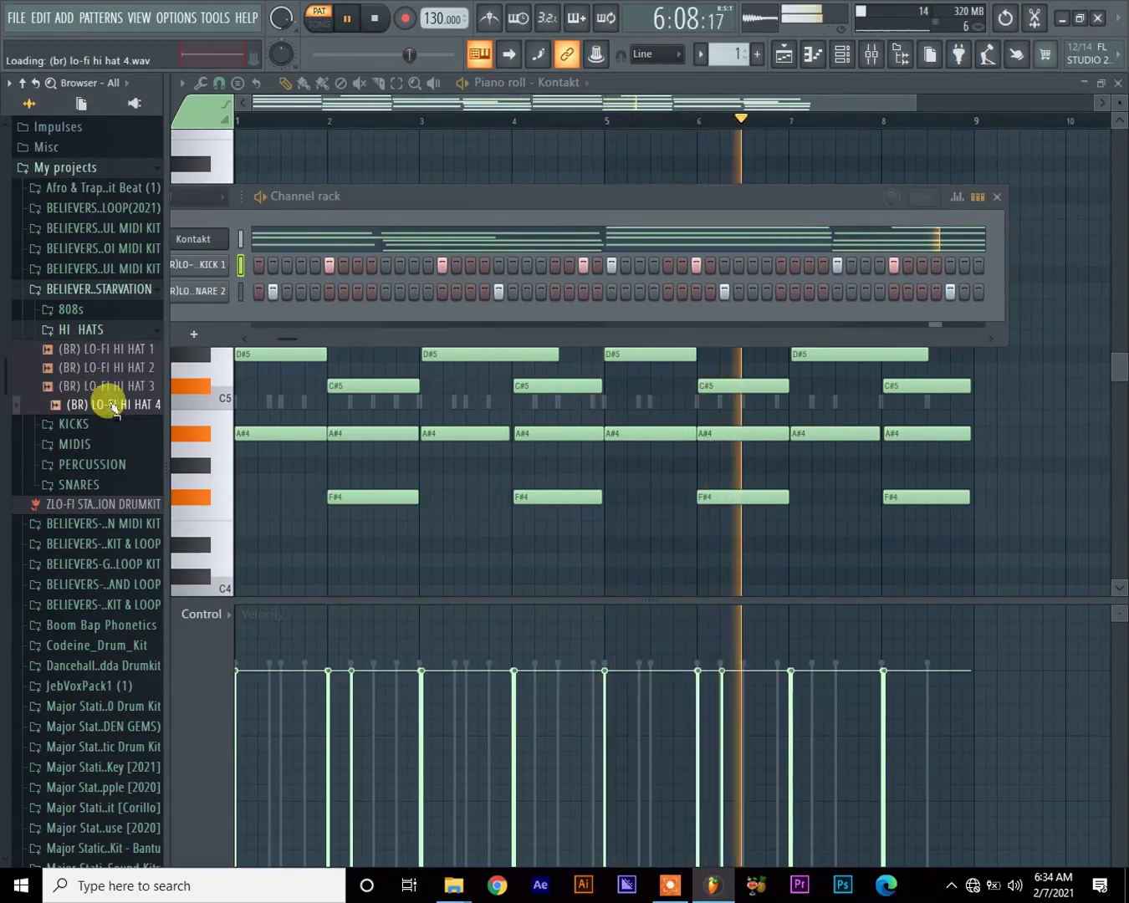
left_click(112, 348)
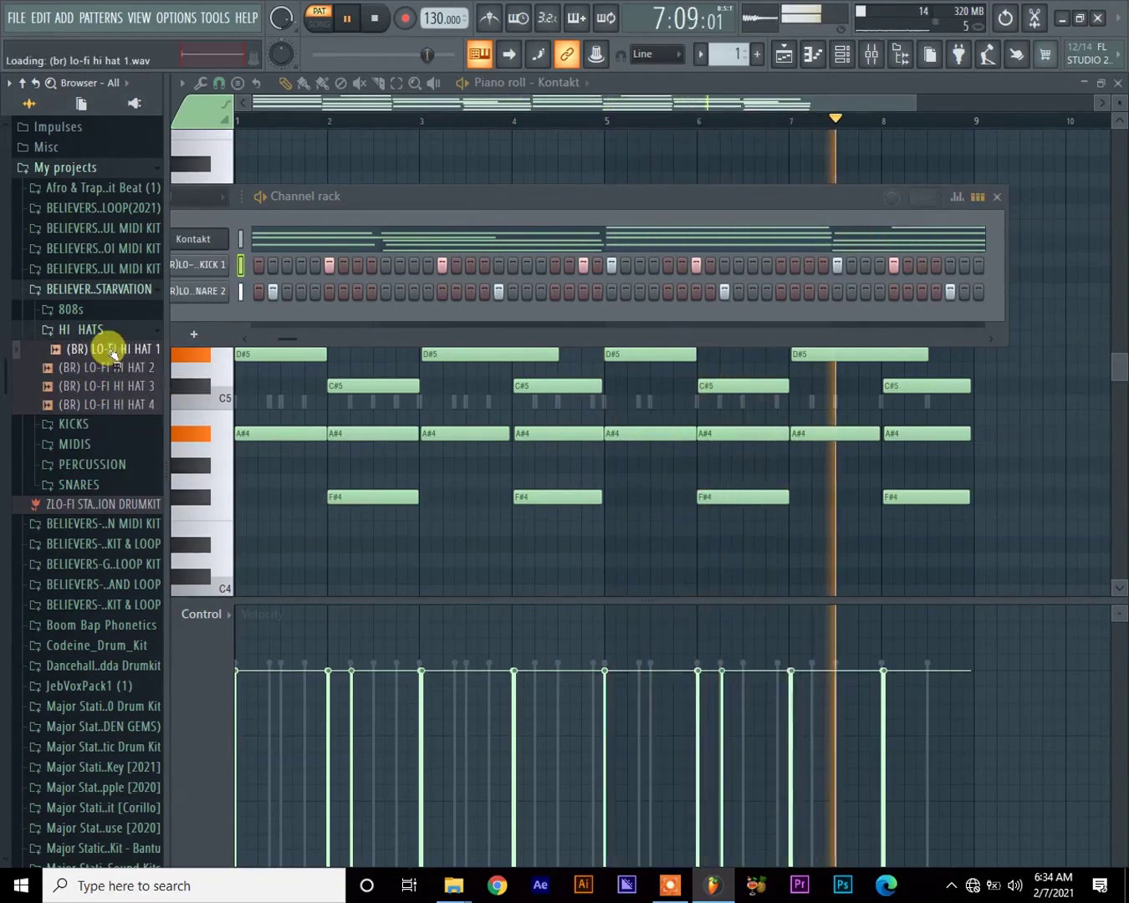
Step: Load LO-FI HI HAT 1 from the browser into a new channel, close its sampler settings and stop playback
right_click(112, 349)
left_click(159, 365)
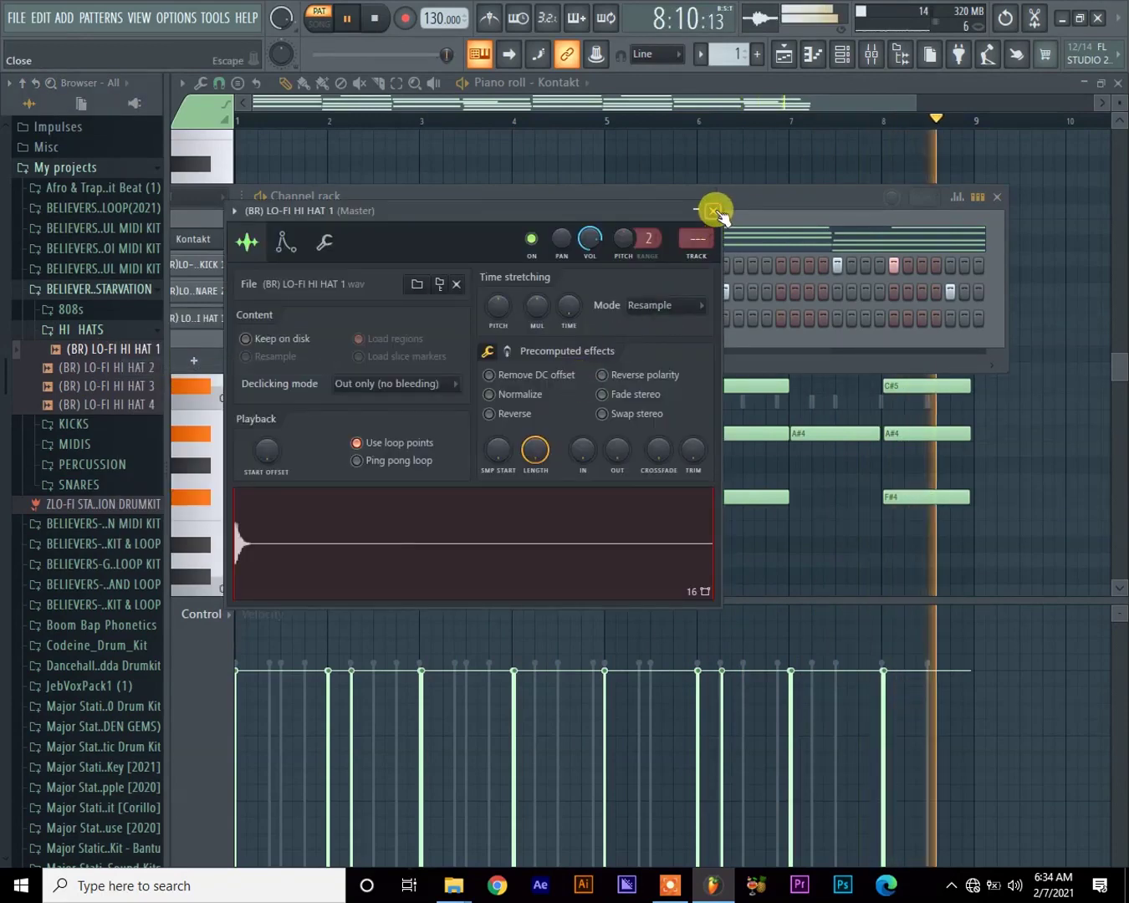
left_click(713, 211)
key("space")
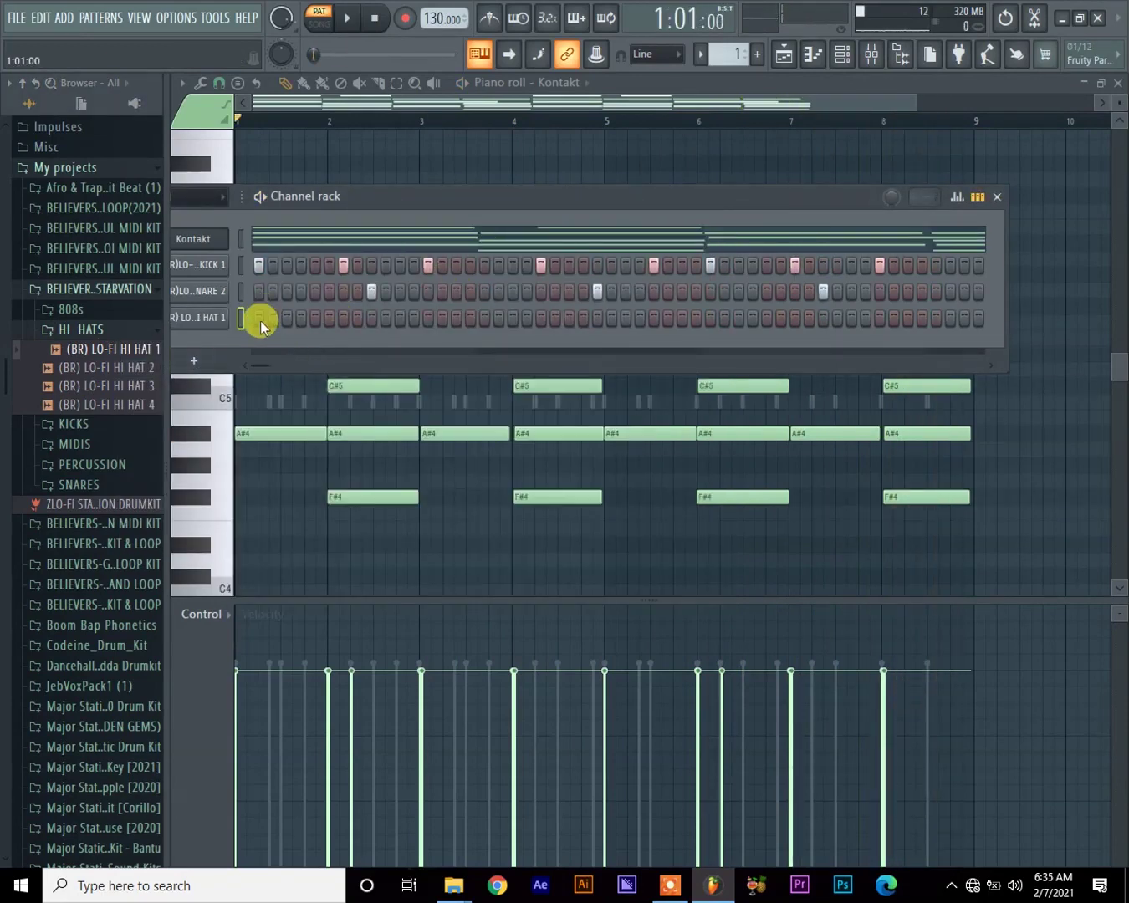
Step: Add LO-FI HI HAT 1 hits on every odd step of bar 1, from step 1 to step 15
key("space")
left_click(329, 319)
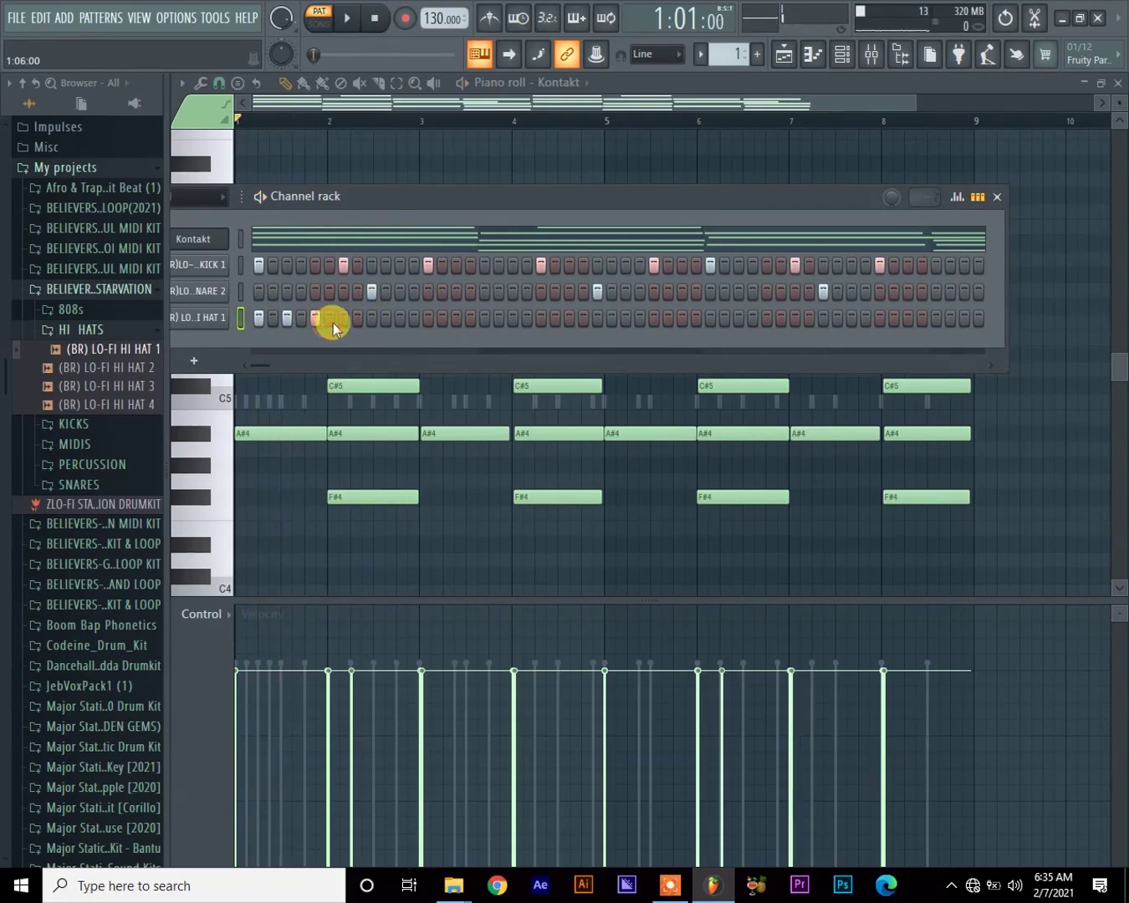
left_click(343, 319)
left_click(371, 317)
key("space")
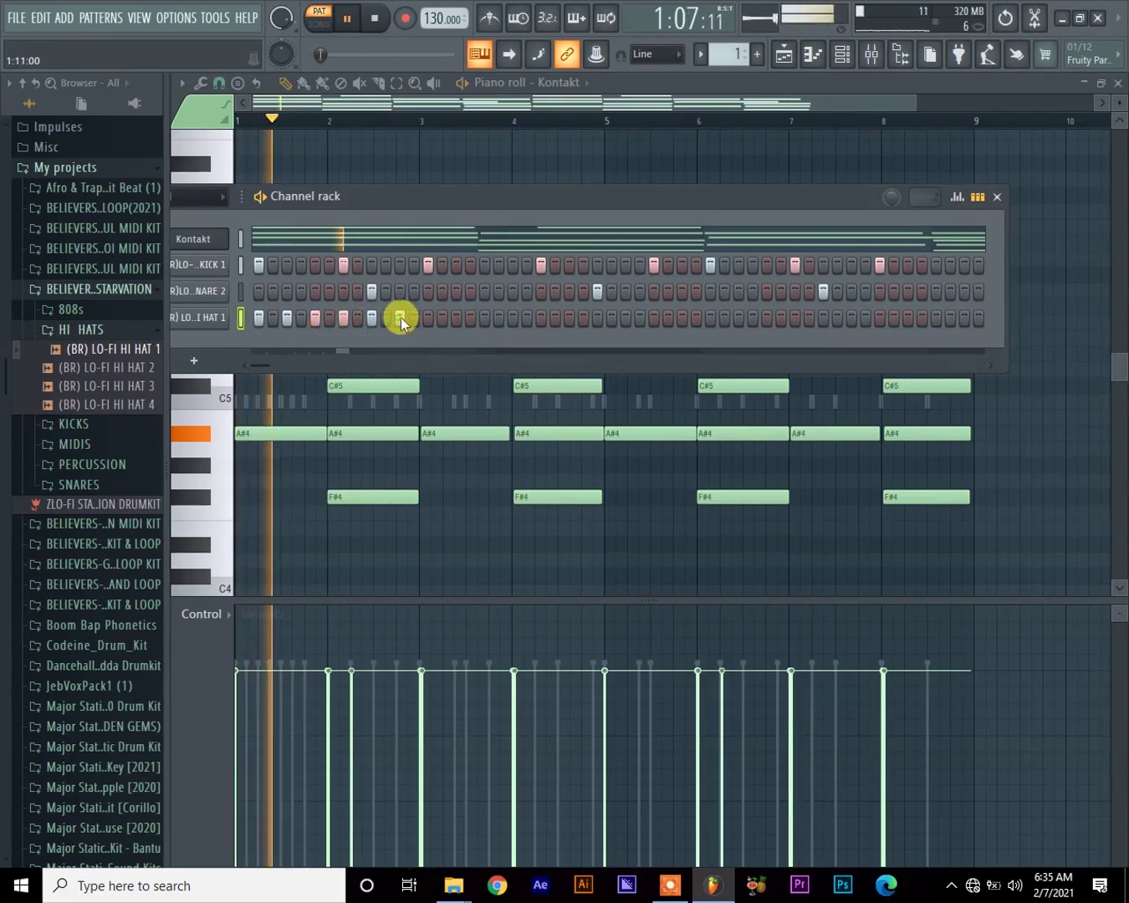
left_click(399, 319)
left_click(428, 319)
left_click(457, 318)
key("space")
Step: Continue the hi-hat pattern through bar 2, adding hits on every odd step from 1 to 15
left_click(488, 318)
key("space")
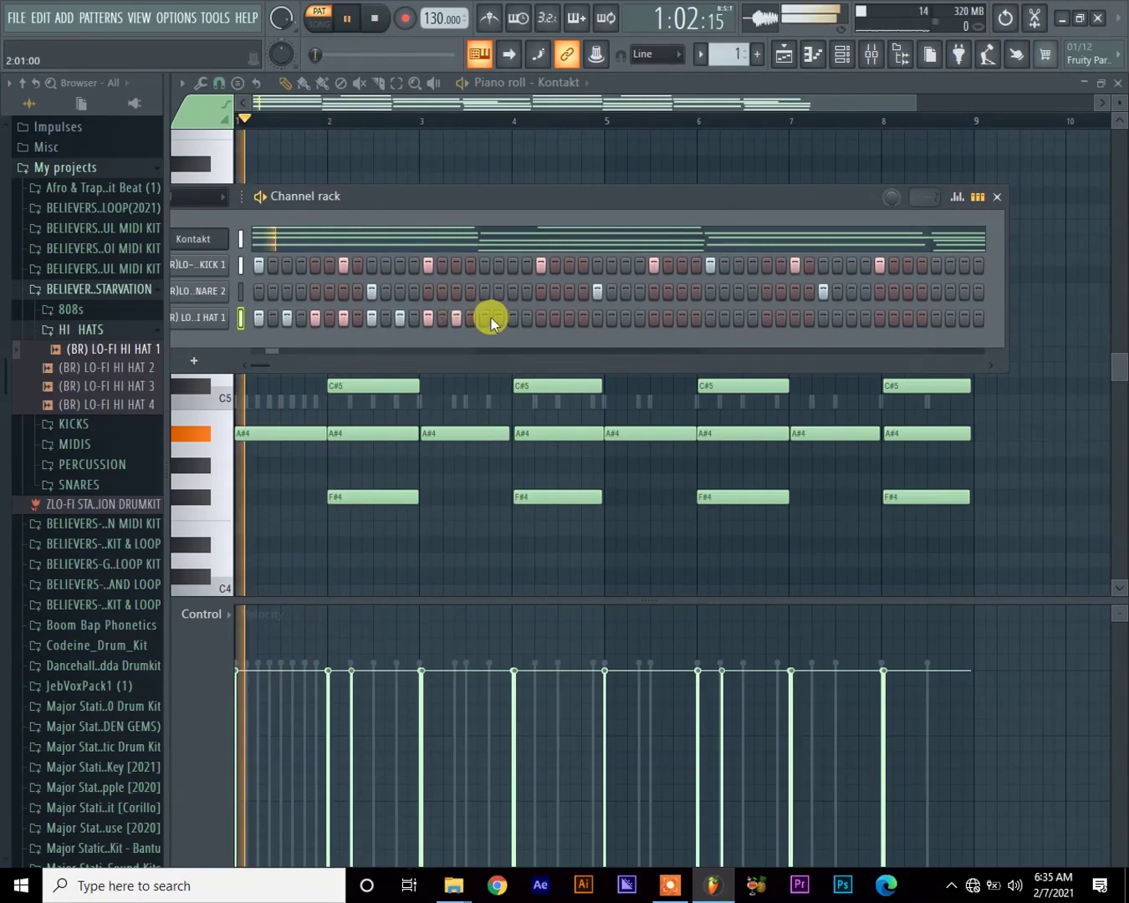
left_click(512, 319)
left_click(540, 319)
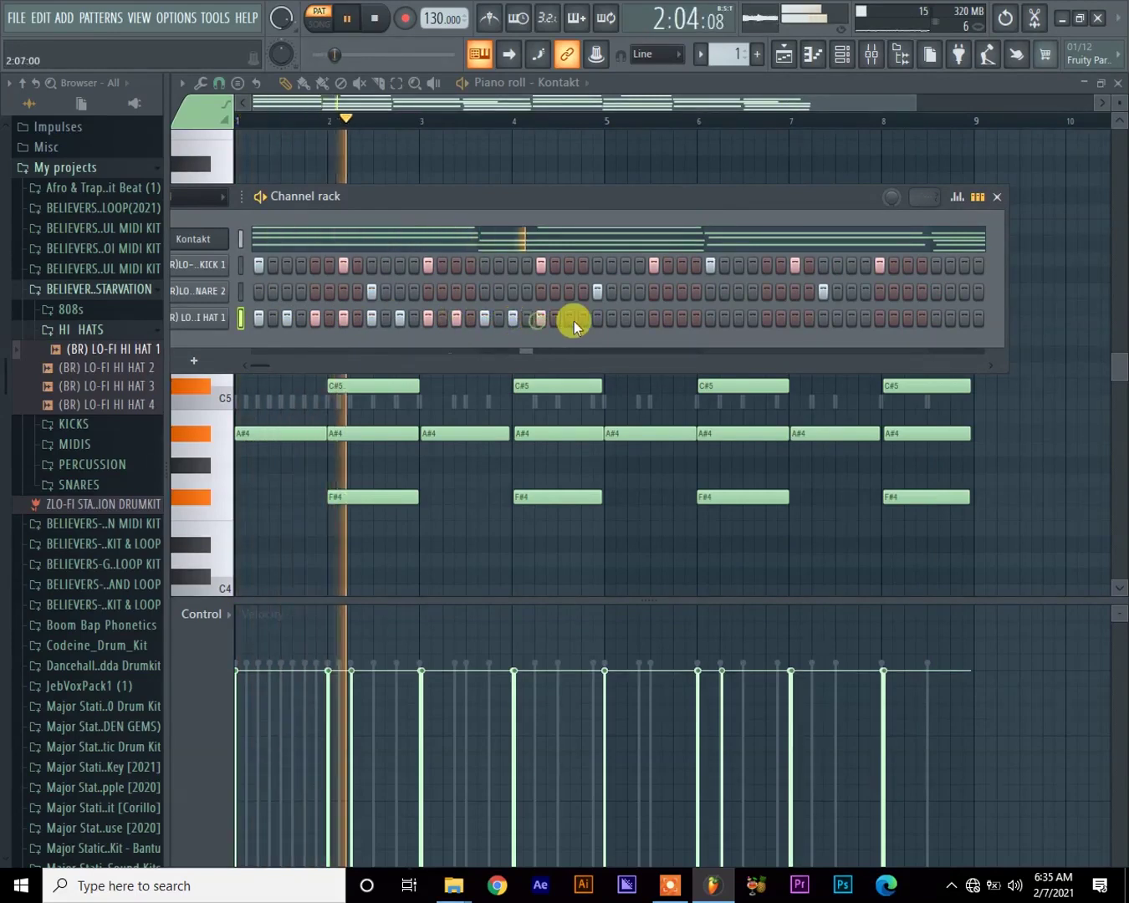
left_click(572, 319)
left_click(597, 318)
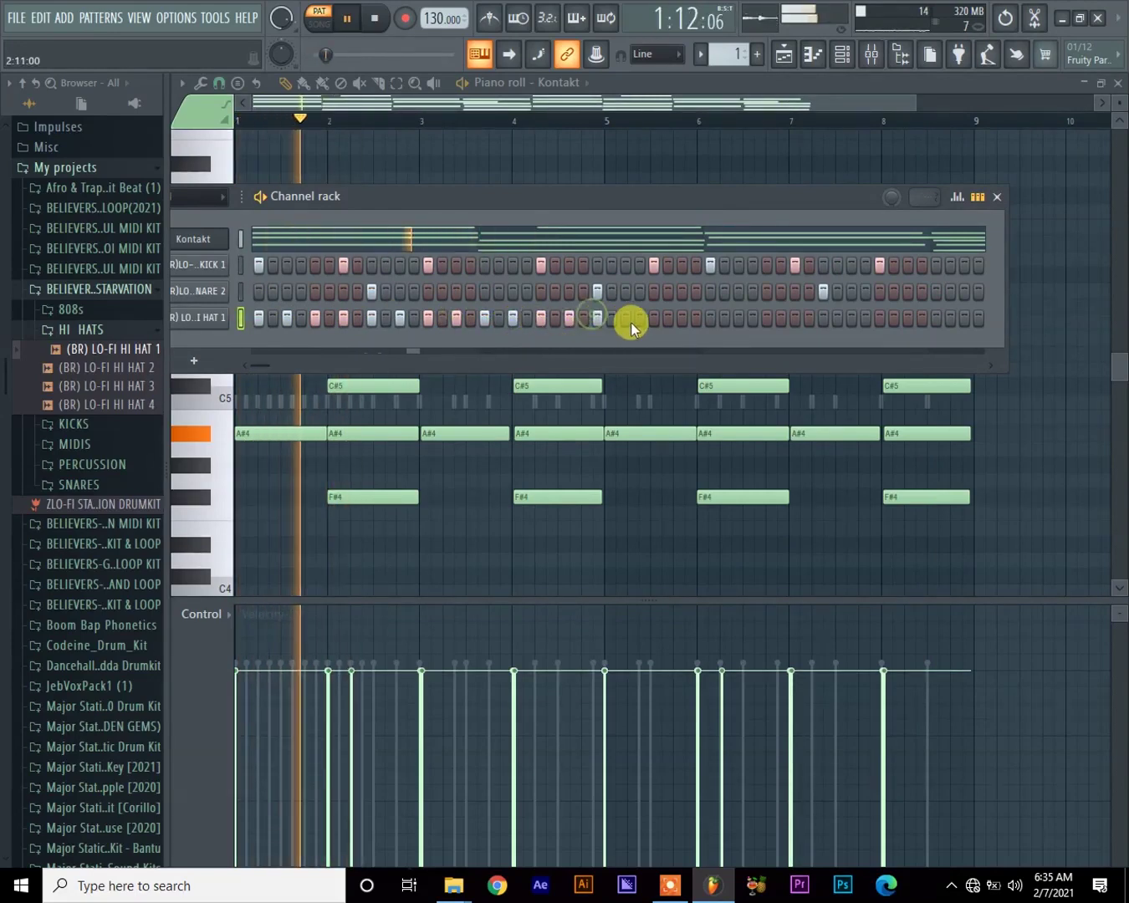
left_click(627, 318)
left_click(653, 319)
left_click(682, 319)
Step: Fill every odd step of bar 3 with hi-hat hits, from step 1 to step 15
left_click(710, 318)
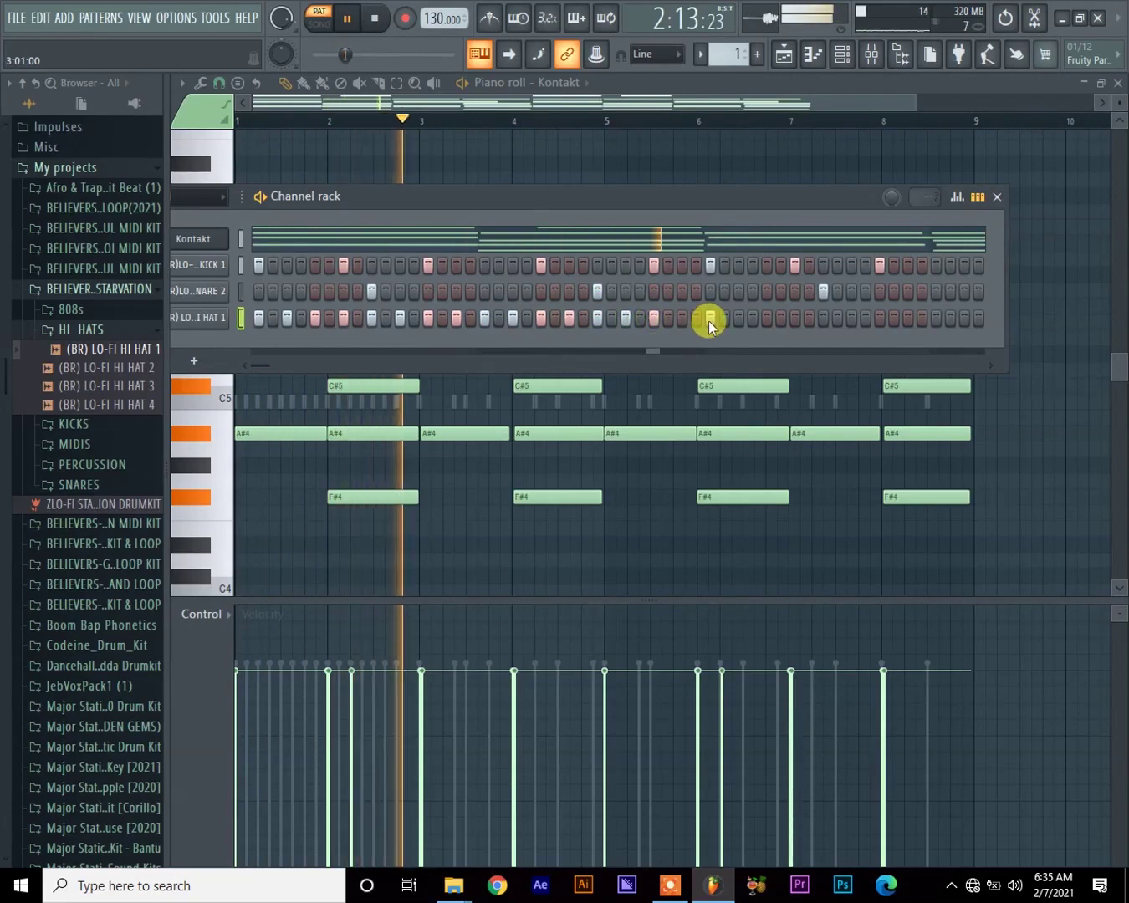
left_click(766, 318)
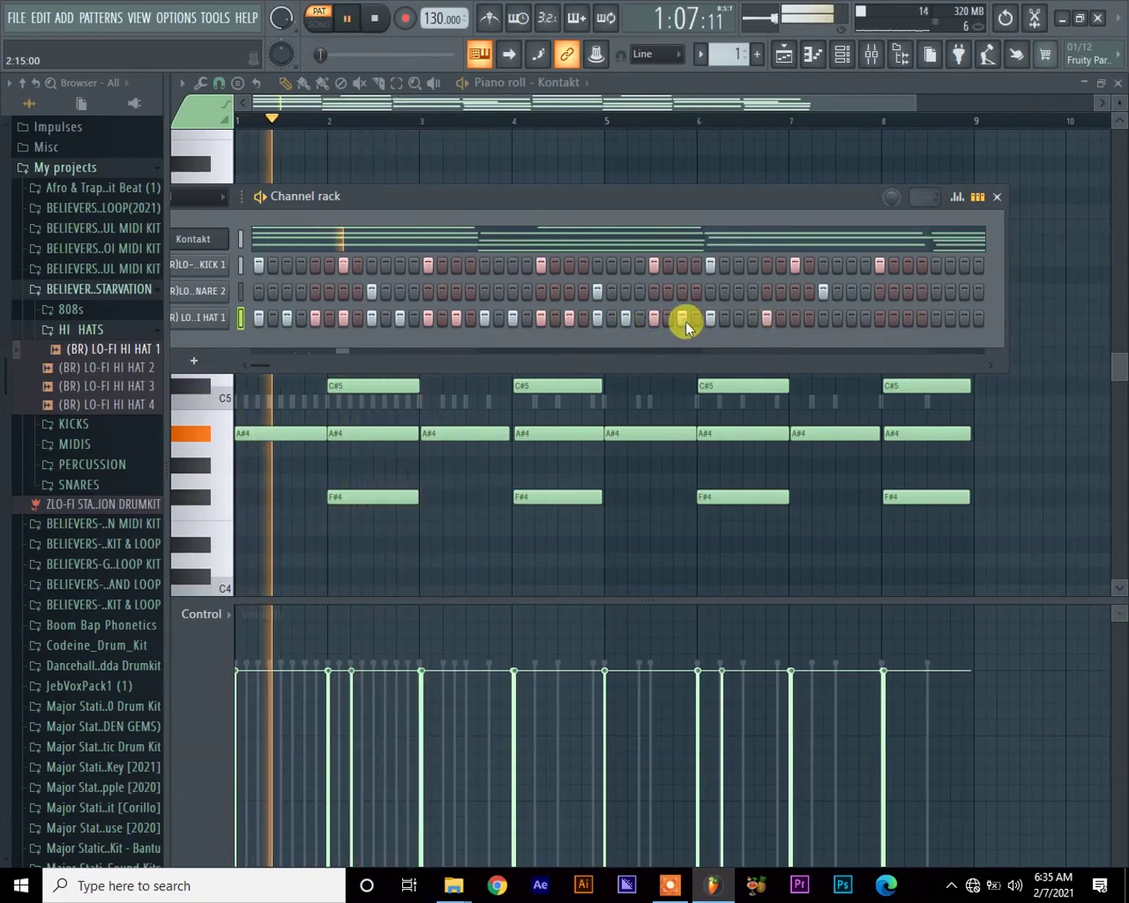
left_click(739, 318)
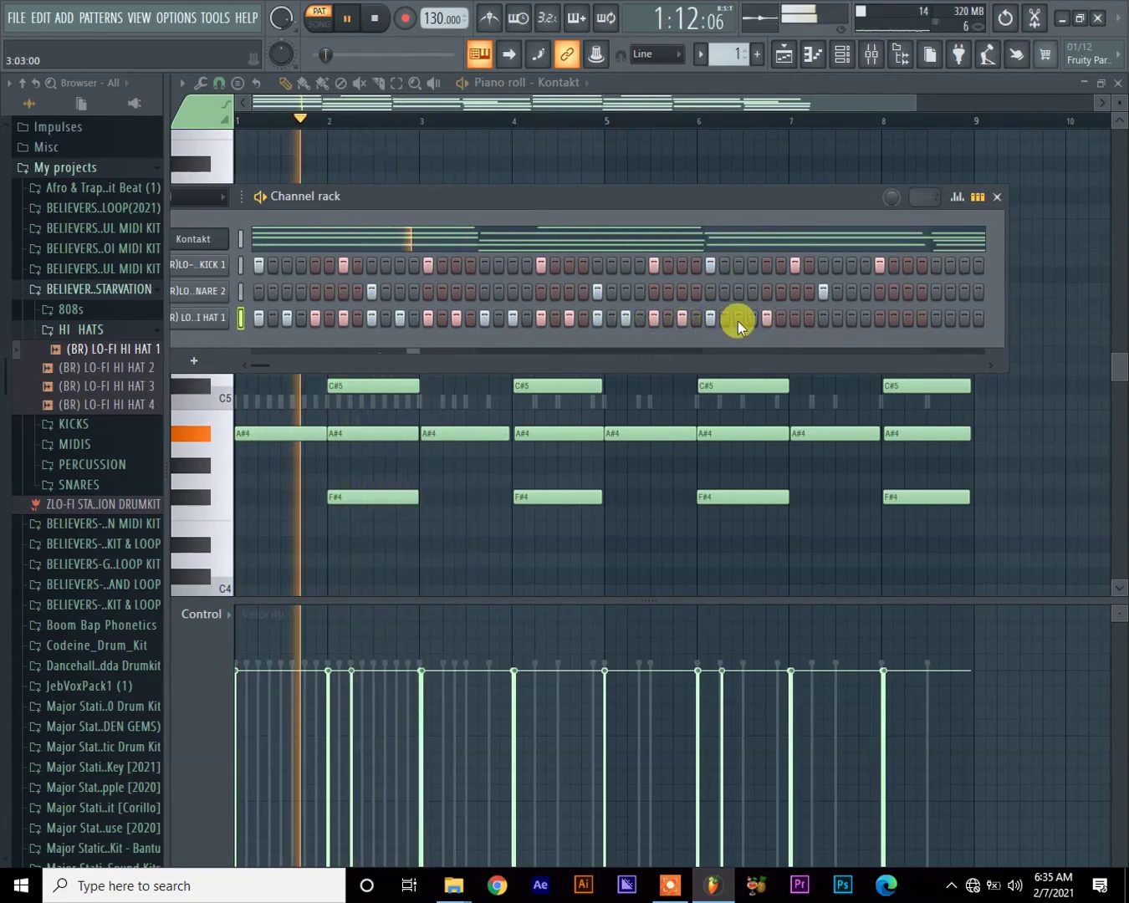
left_click(993, 365)
left_click(513, 318)
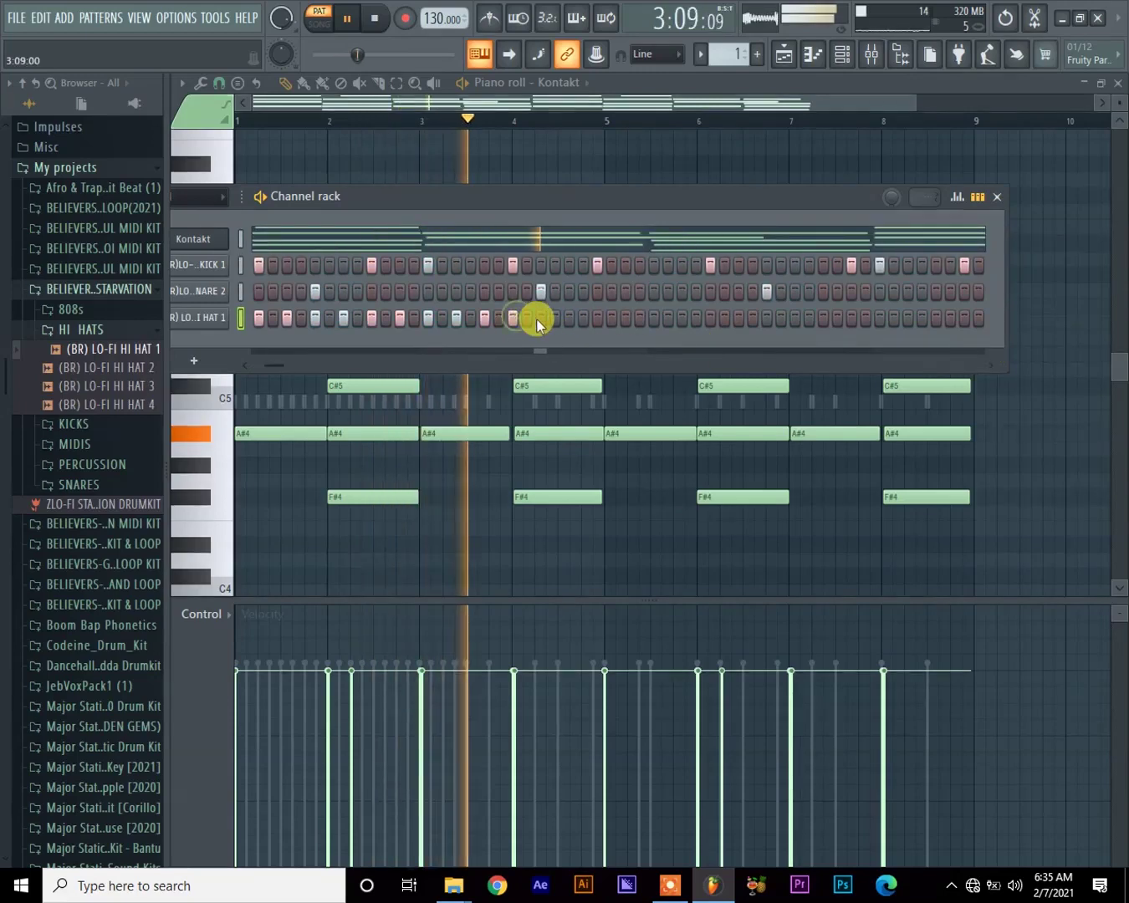
left_click(541, 319)
key("space")
left_click(597, 318)
left_click(625, 317)
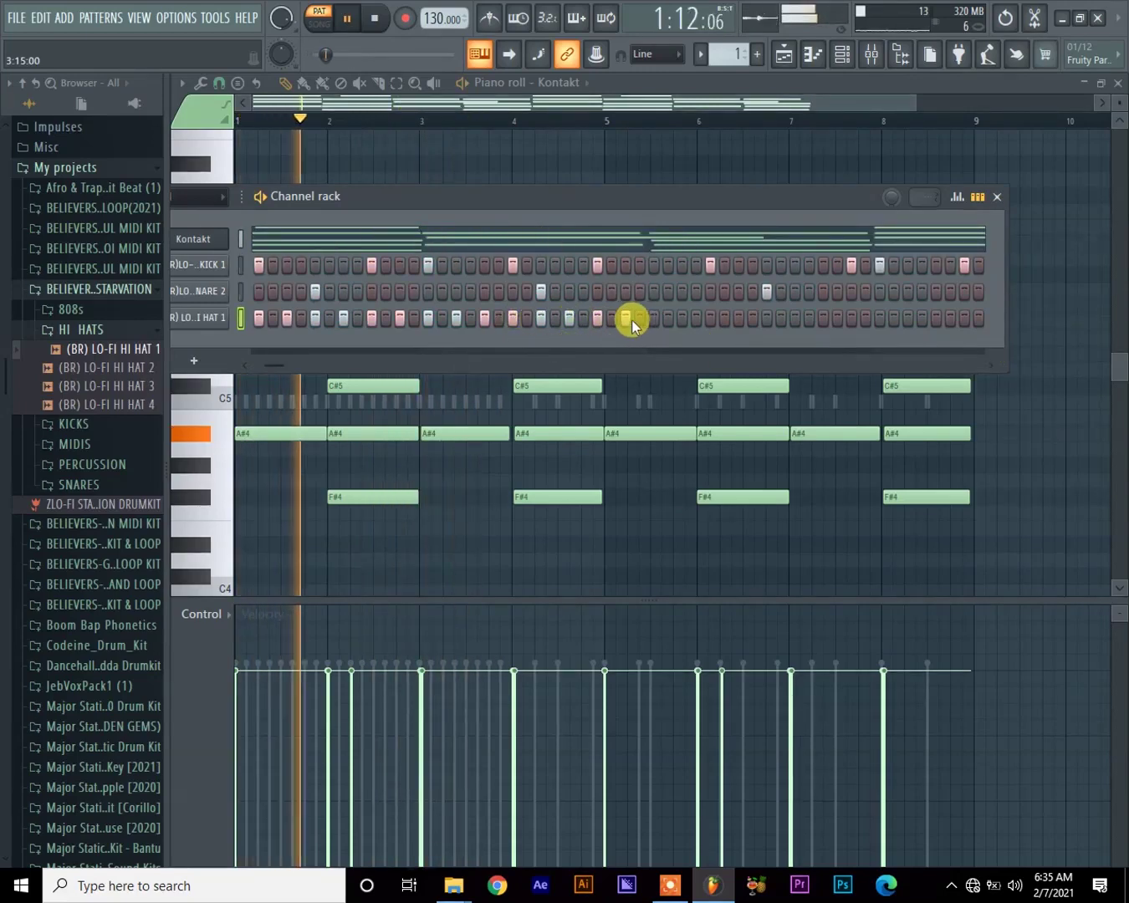
Step: Place hi-hat hits on the odd steps of bar 4, from step 1 to step 13
left_click(653, 318)
left_click(681, 318)
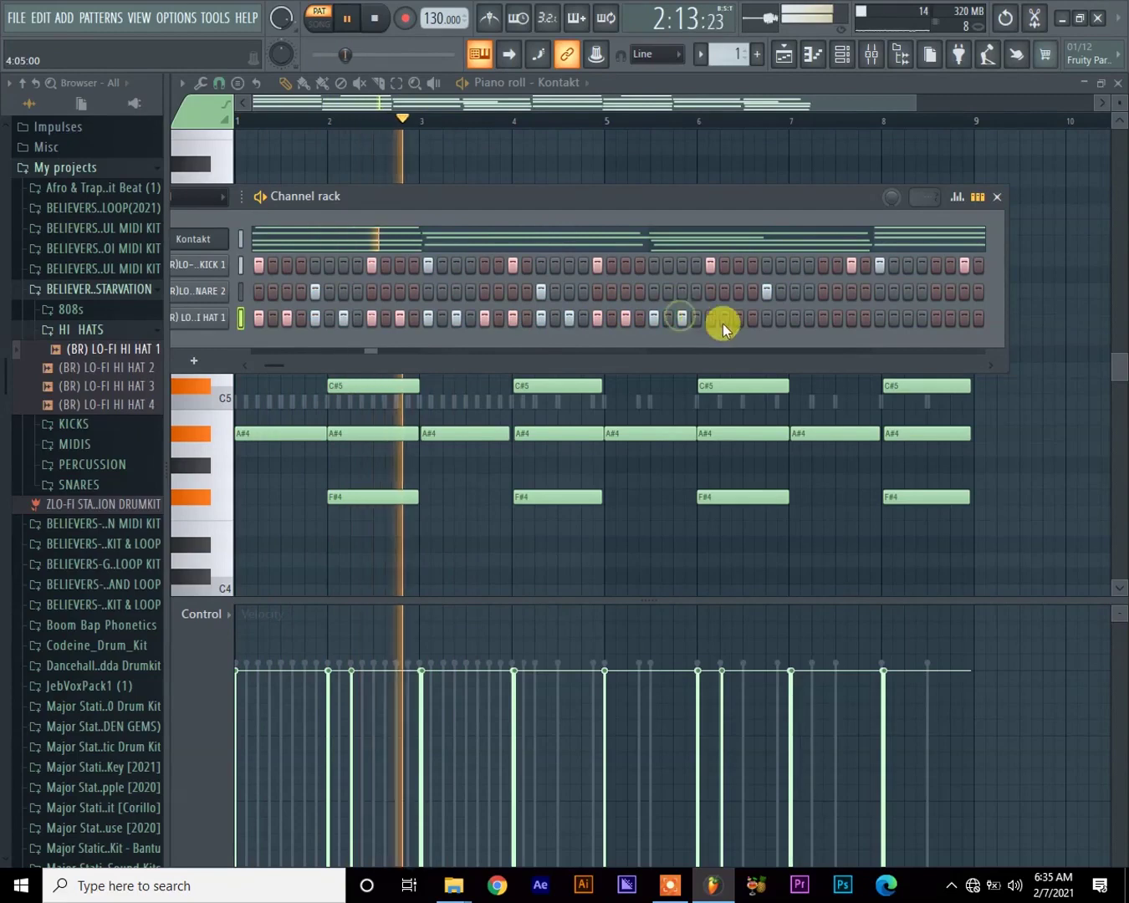
left_click(710, 319)
left_click(738, 319)
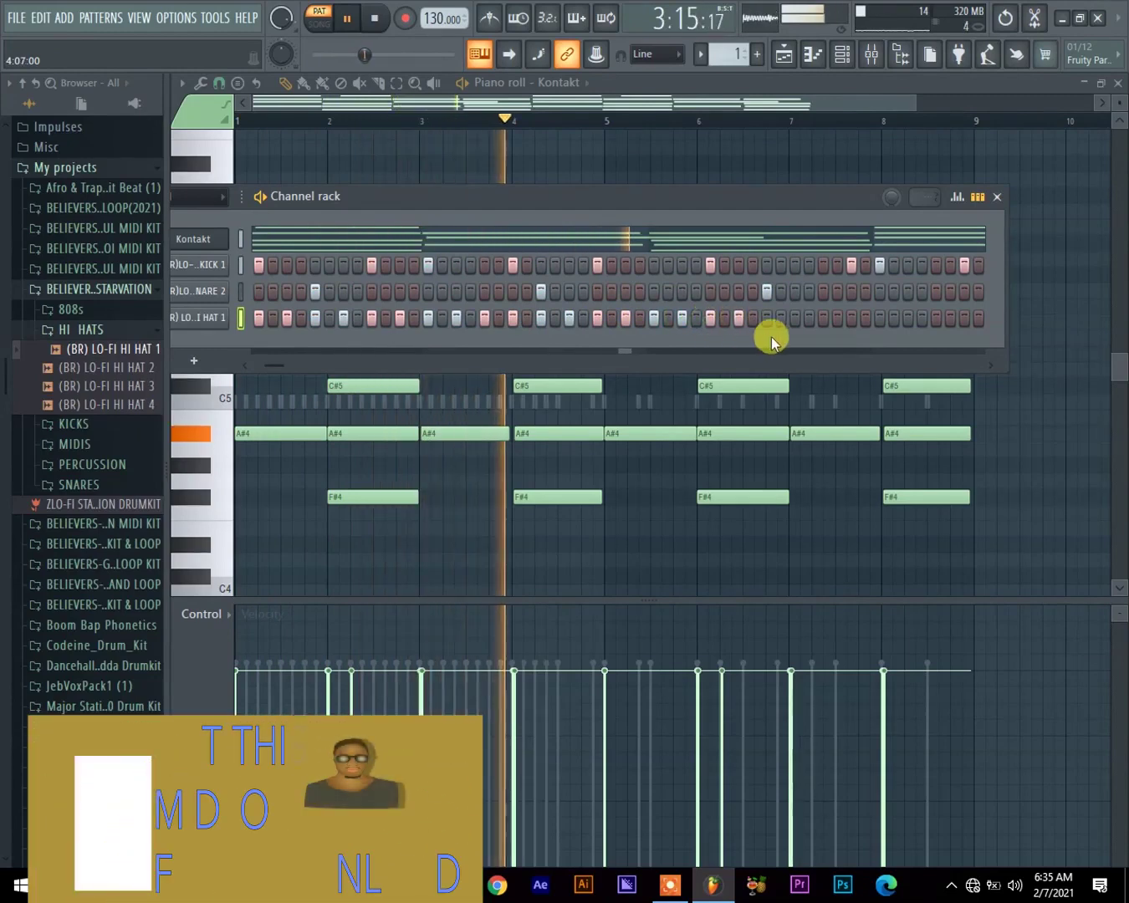
left_click(780, 318)
key("space")
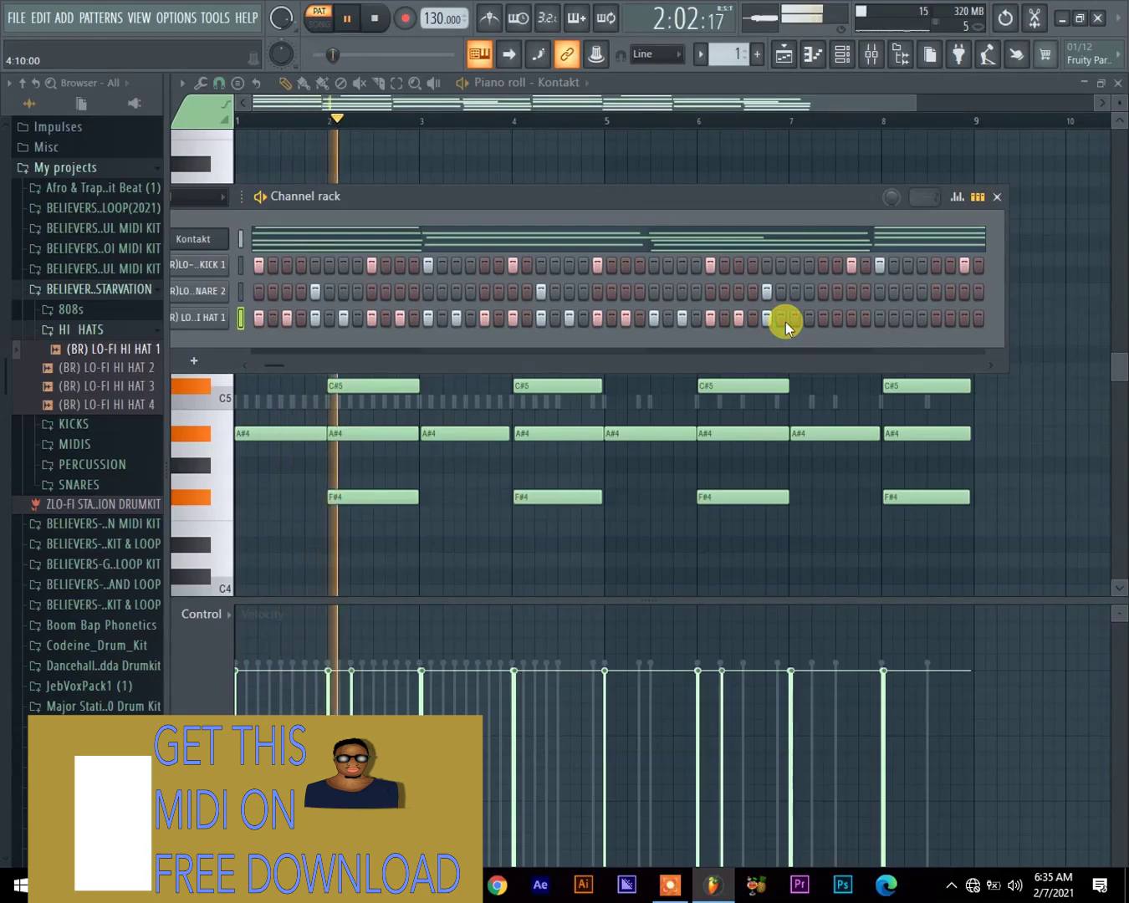
left_click(823, 317)
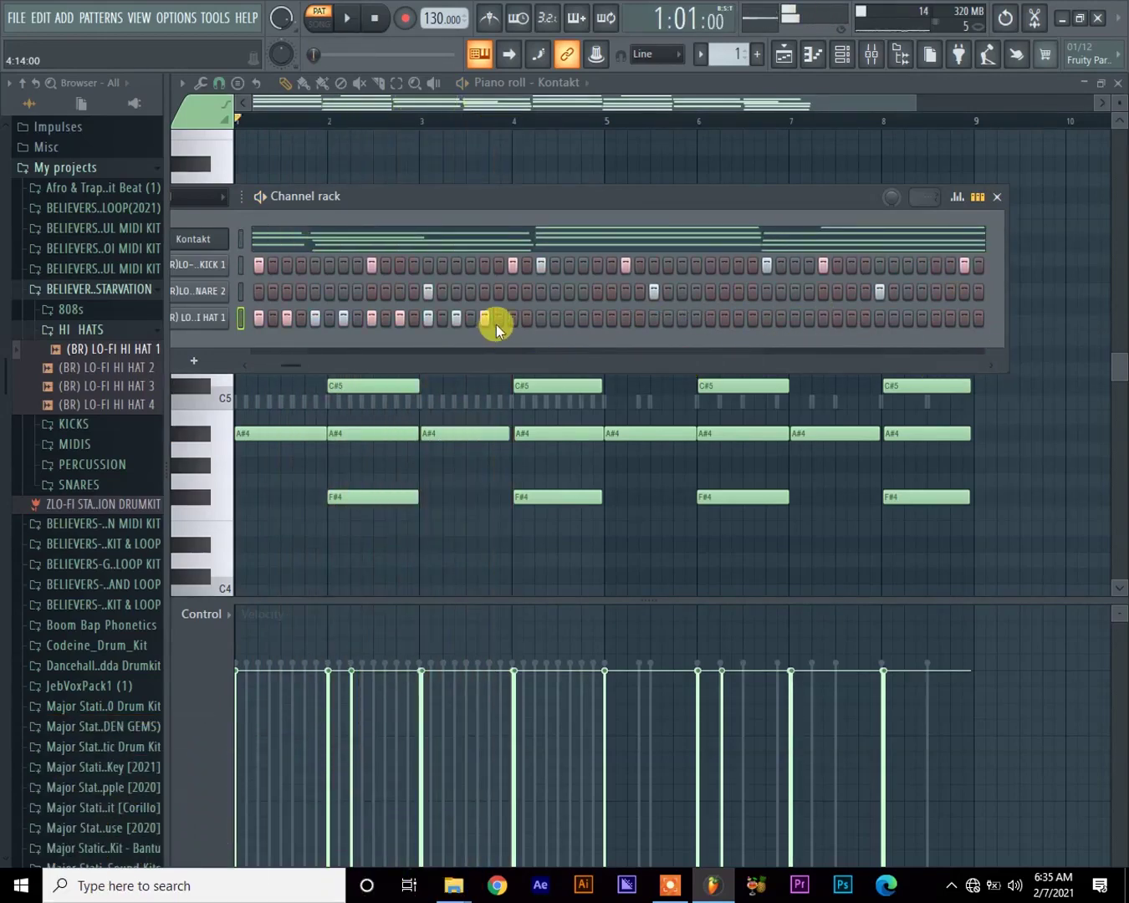
Step: Add hi-hats on step 15 of bar 4, every odd step of bar 5 and step 1 of bar 6
left_click(540, 318)
left_click(554, 318)
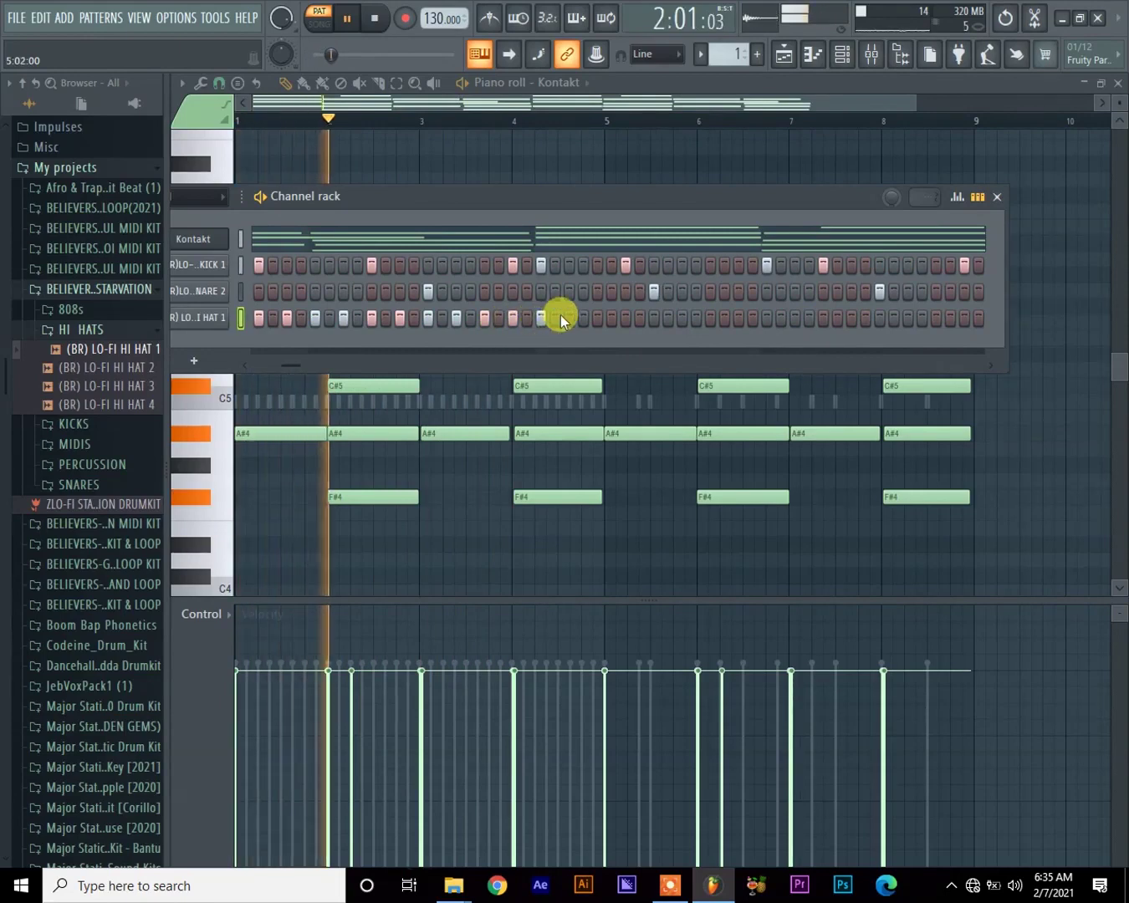
left_click(569, 317)
left_click(597, 317)
left_click(626, 318)
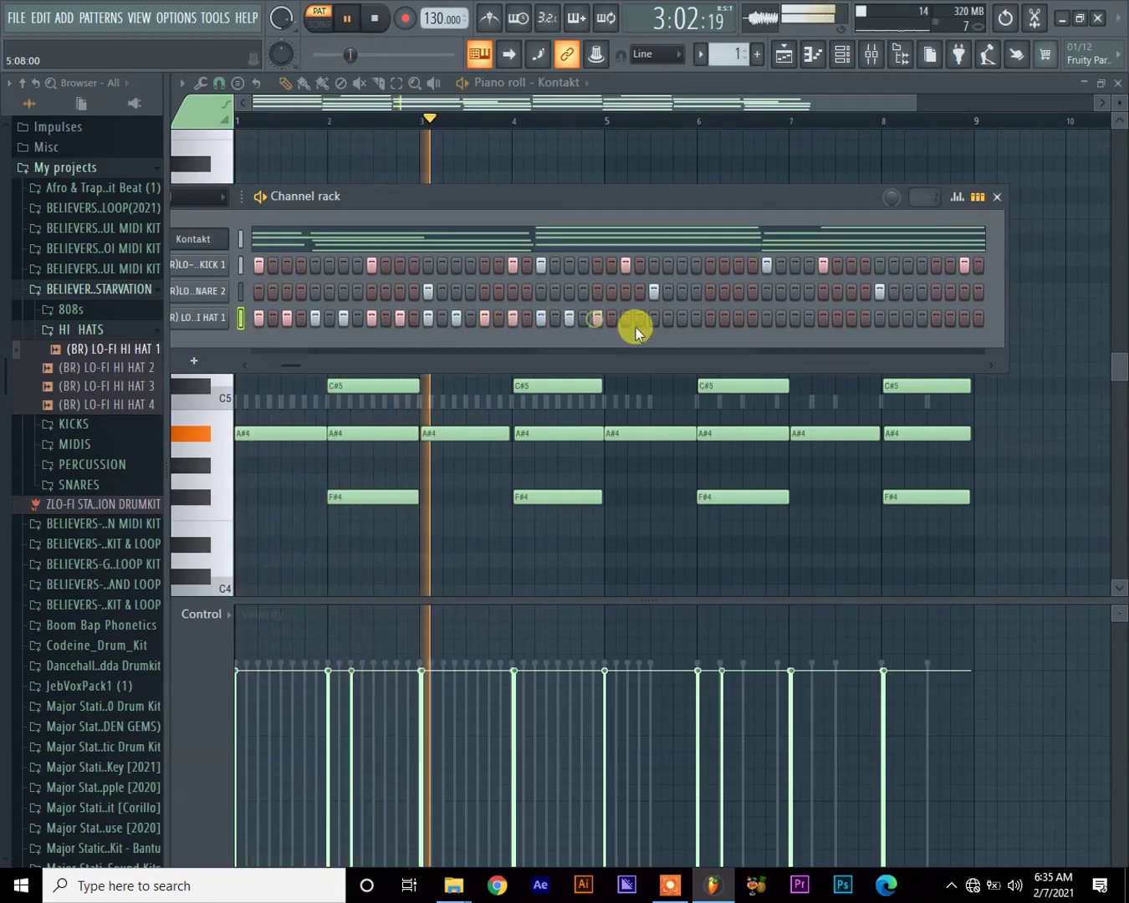
left_click(654, 317)
left_click(682, 317)
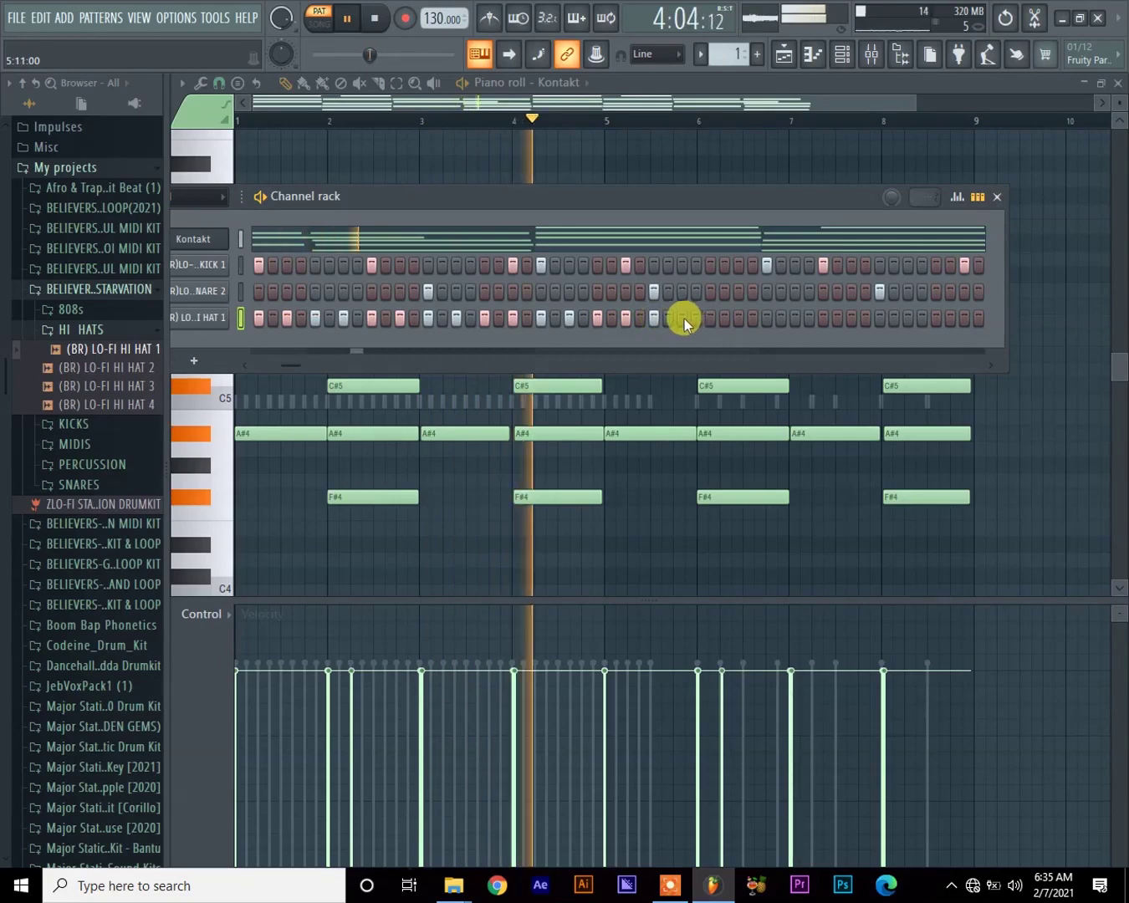
left_click(711, 317)
left_click(739, 318)
key("space")
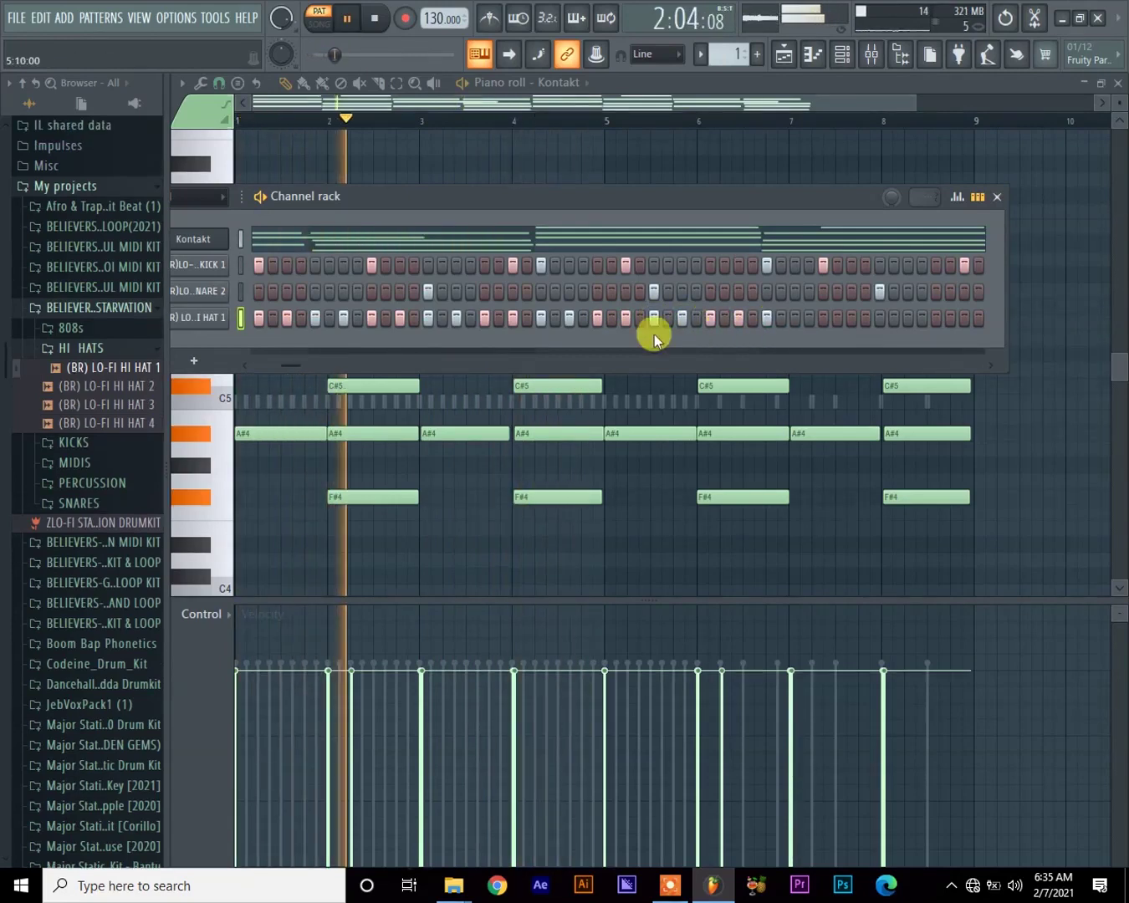
Step: Open LO-FI HI HAT 1 in the piano roll and select its notes from the start of bar 3 to the start of bar 6
right_click(221, 317)
left_click(244, 320)
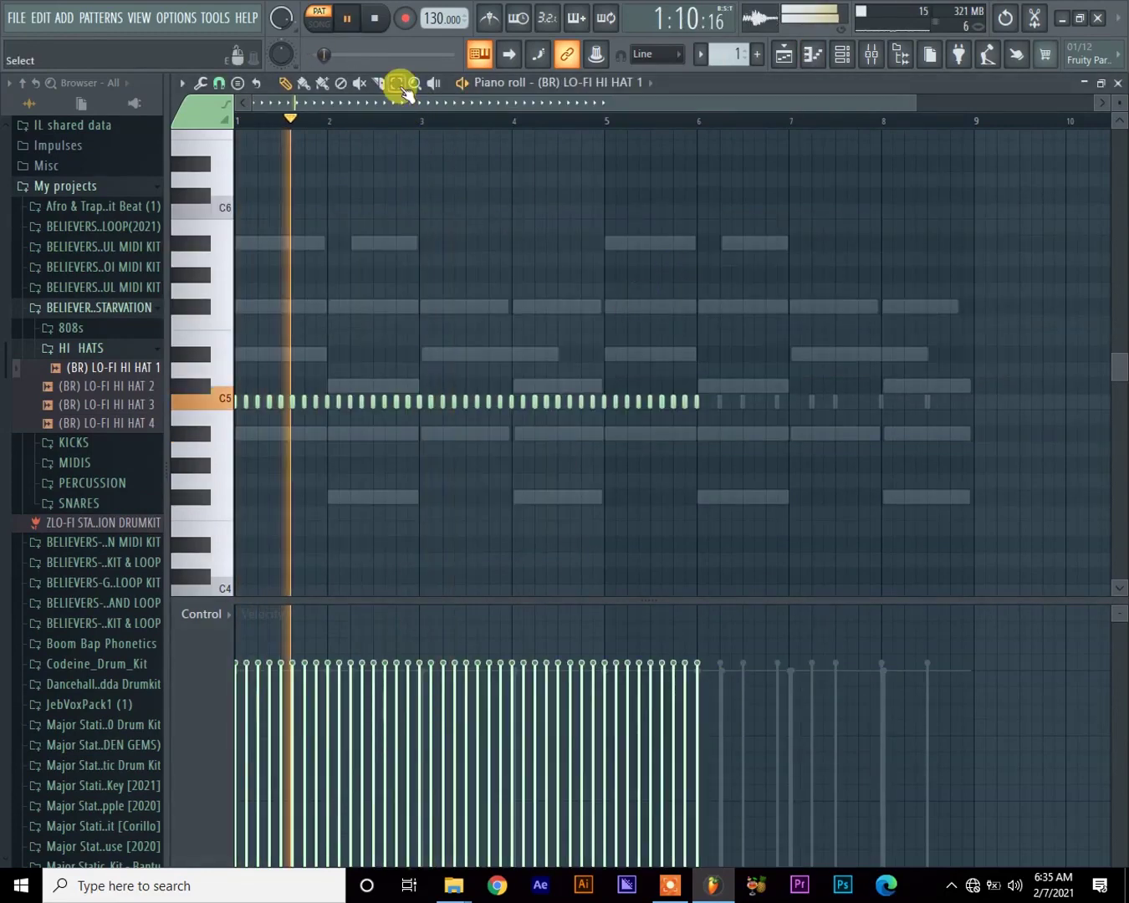
left_click_drag(740, 468, 509, 351)
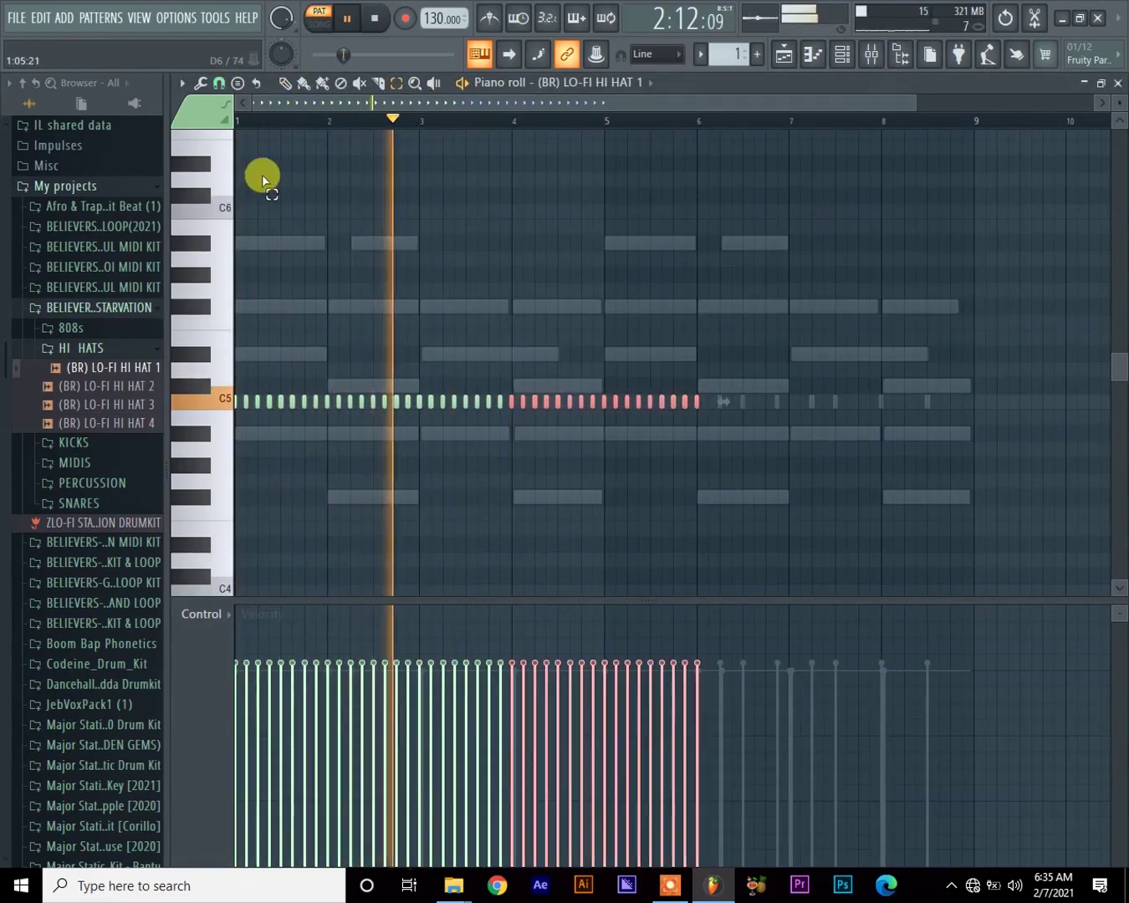
left_click_drag(715, 440, 421, 353)
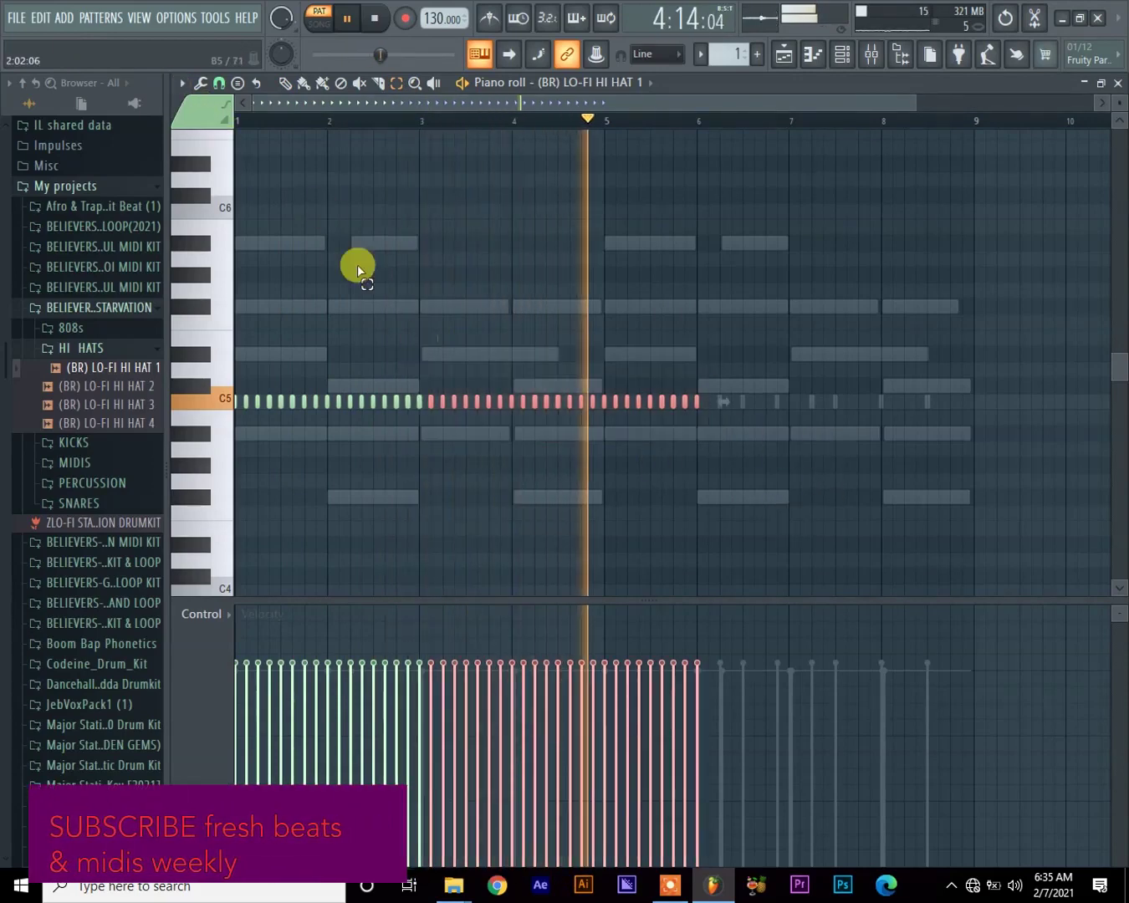
left_click_drag(739, 451, 429, 365)
Step: Duplicate the selected hi-hat notes after the existing ones and align the copy to start on step 3 of bar 6
left_click(285, 83)
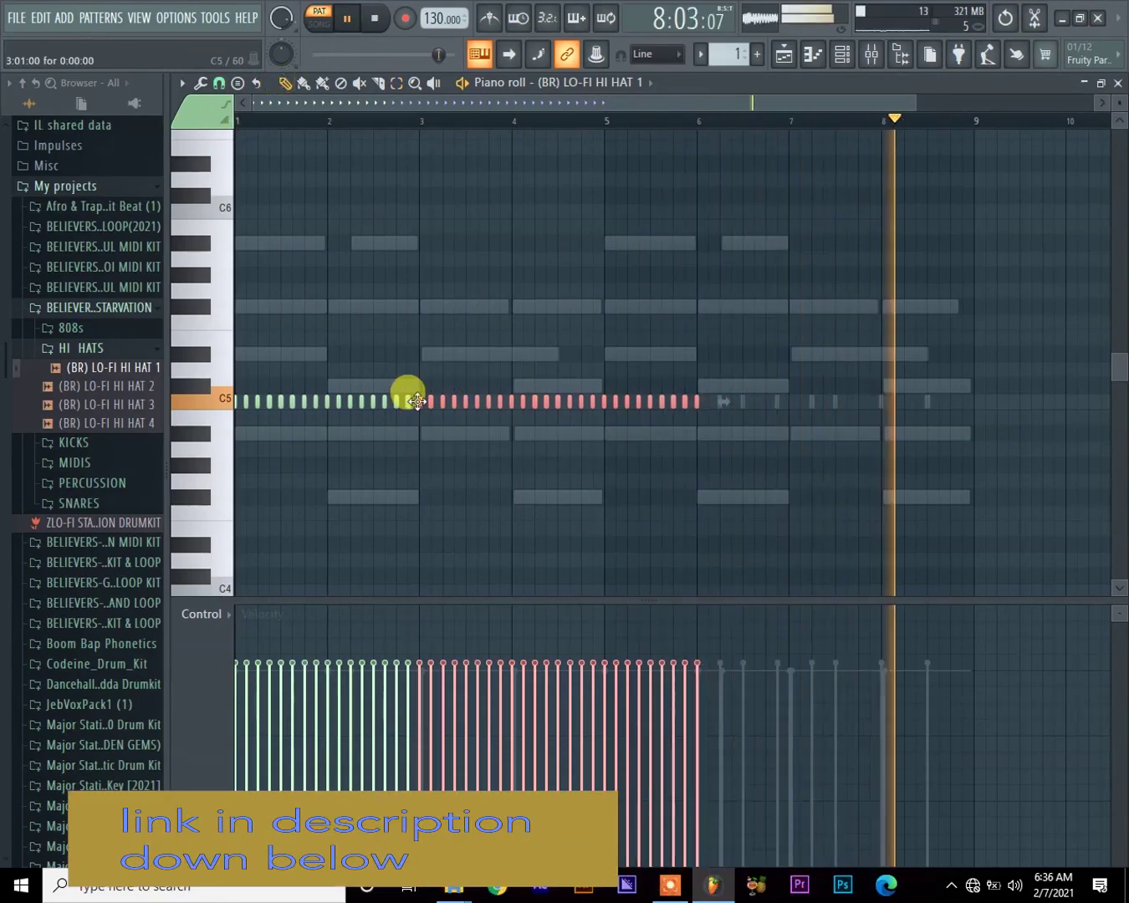
left_click_drag(418, 403, 715, 396)
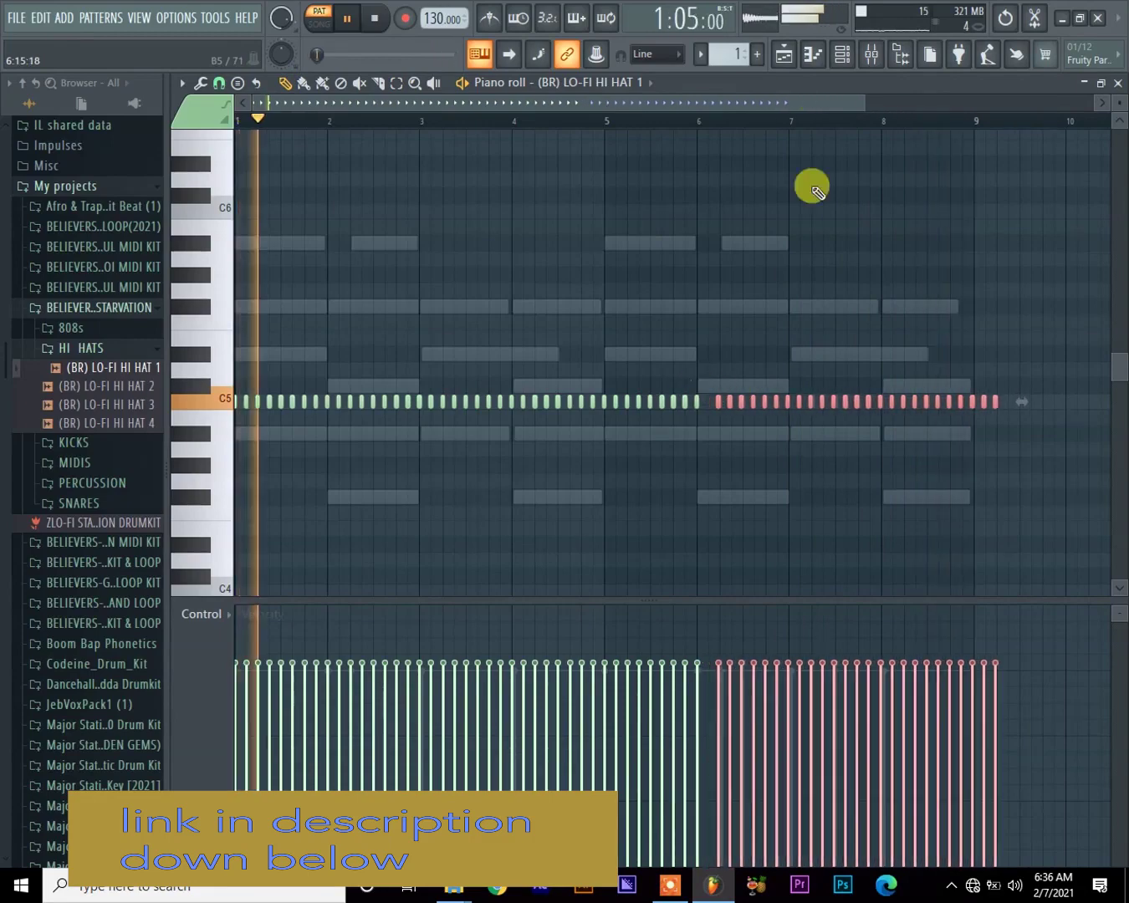
left_click_drag(872, 103, 778, 105)
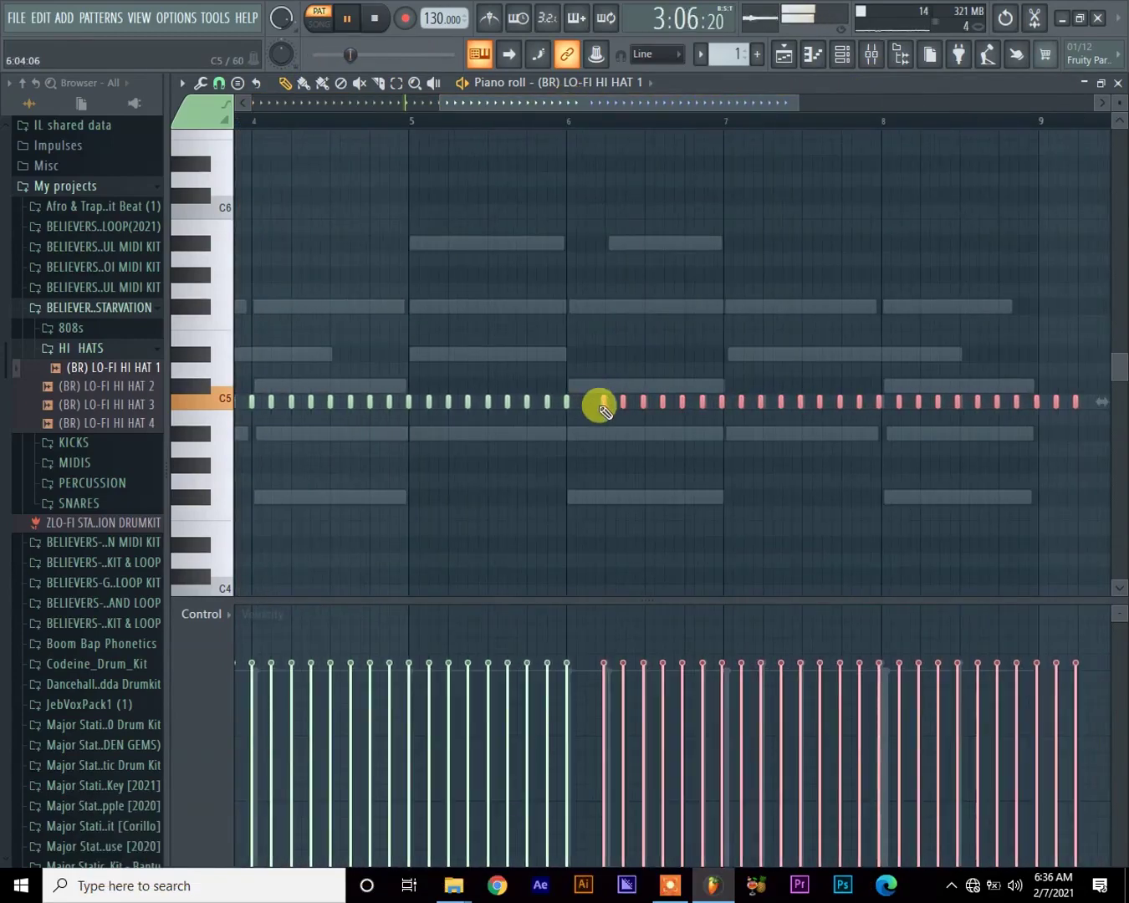
left_click_drag(601, 408, 585, 408)
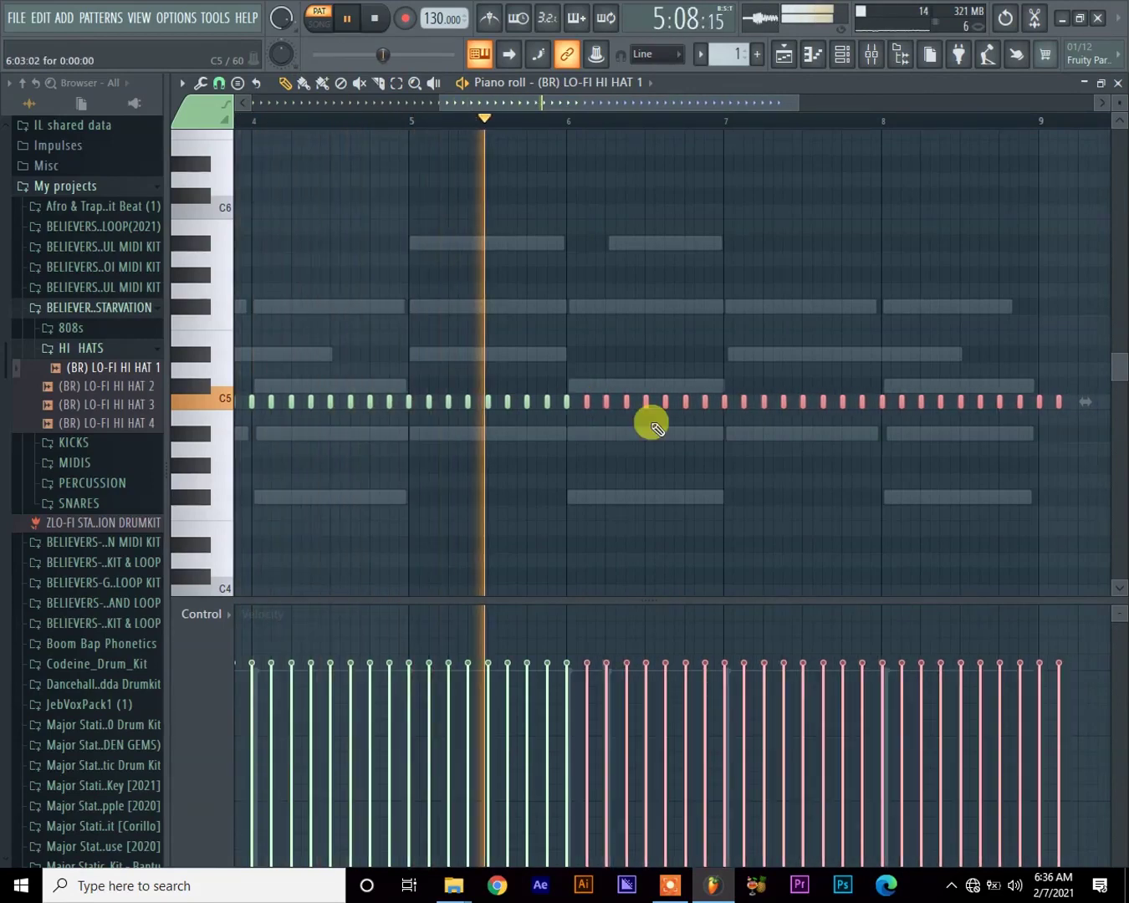
Step: Deselect the copied hi-hats and delete the two notes that extend into bar 9
left_click(881, 479)
right_click(1059, 402)
right_click(1039, 402)
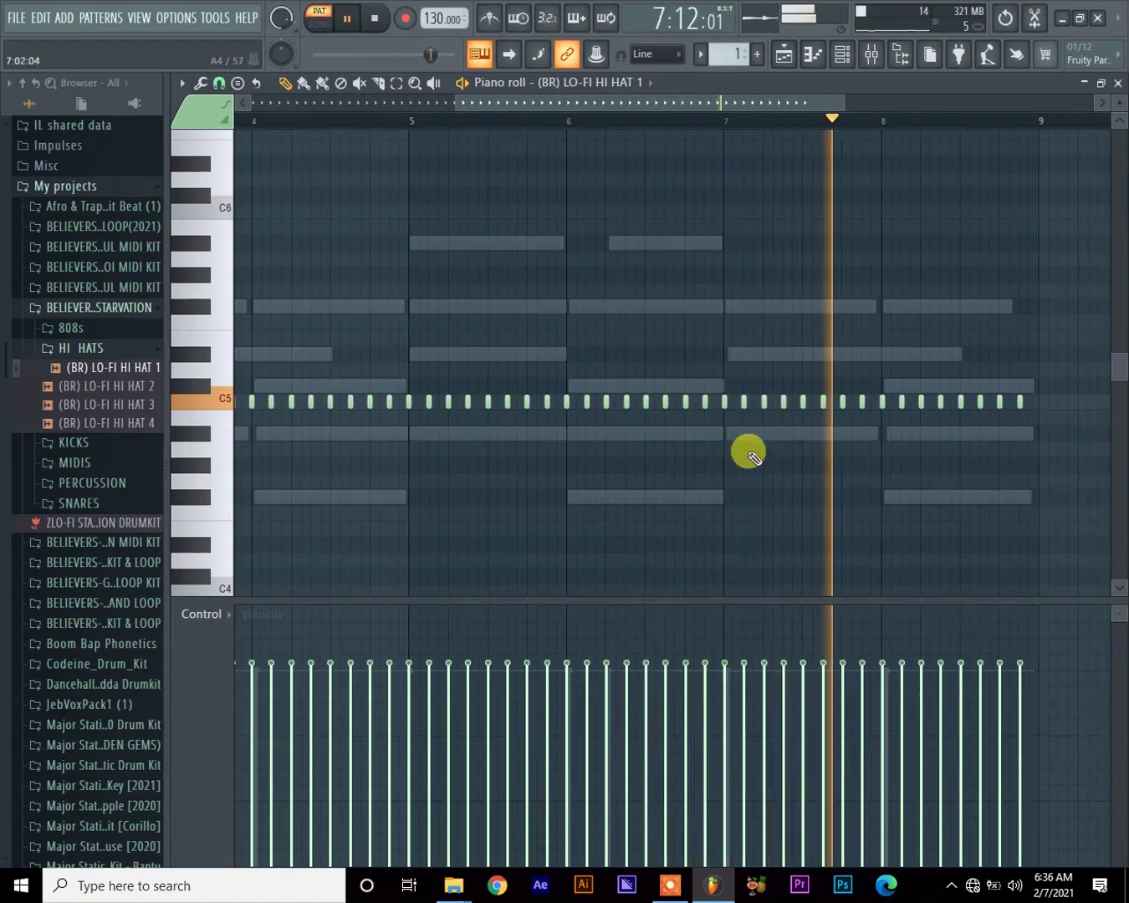
key("space")
Step: Add extra hi-hat notes at C5 on steps 12 and 14 of bar 1 and steps 10 and 12 of bar 2
left_click_drag(663, 109, 312, 114)
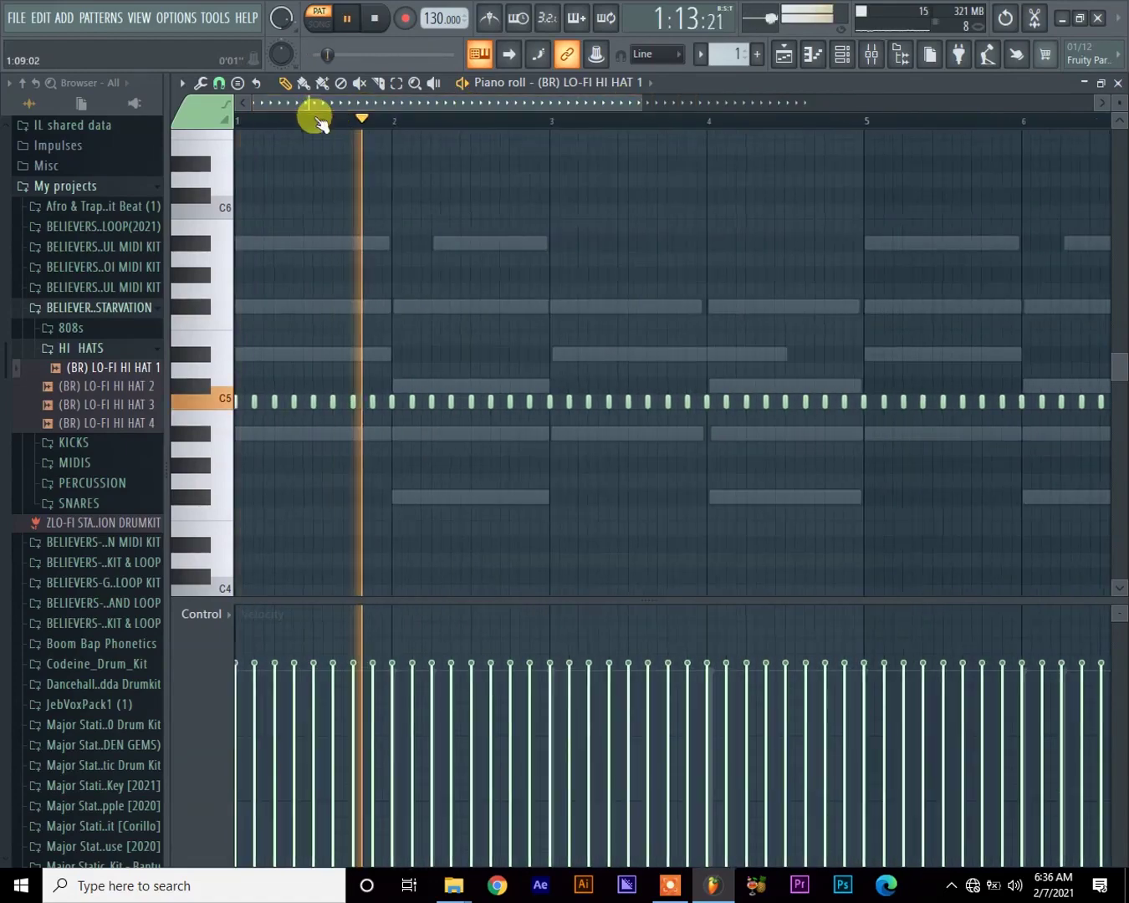
key("space")
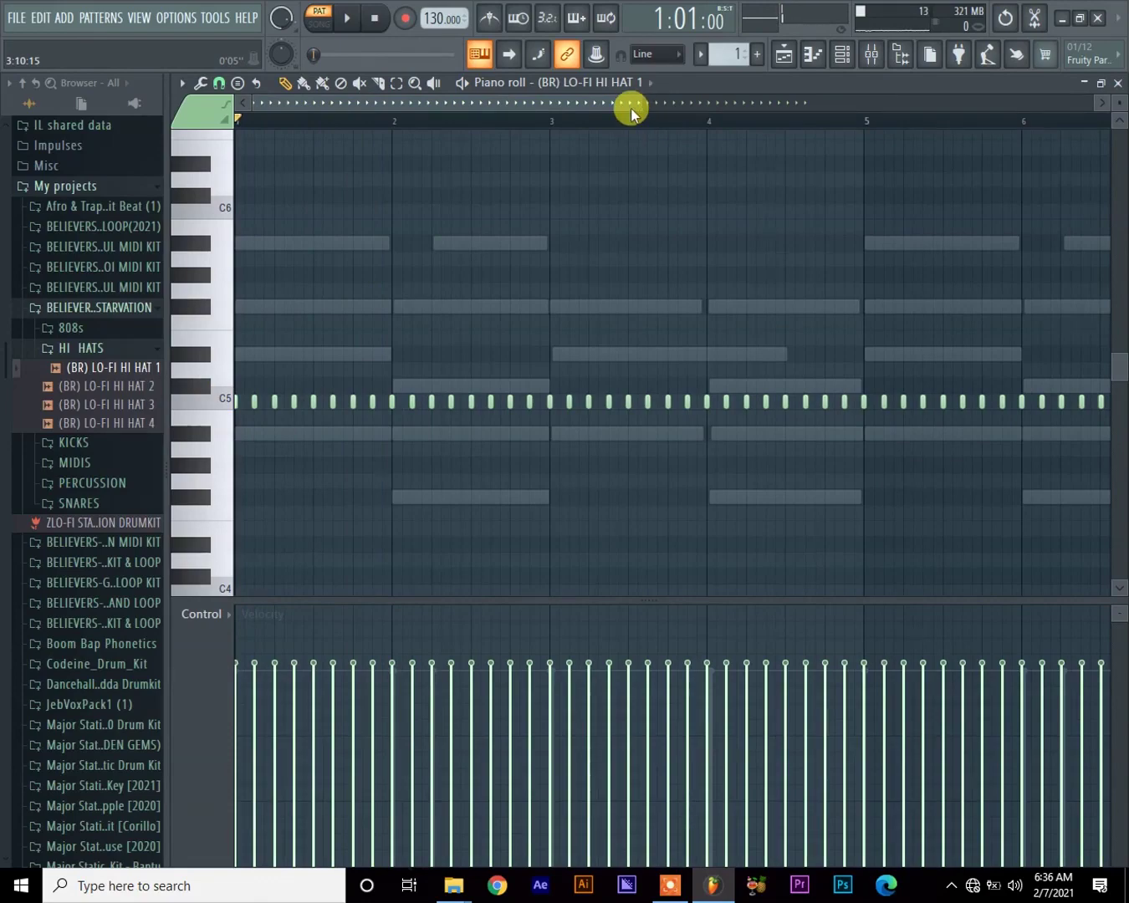
left_click_drag(629, 101, 420, 108)
key("space")
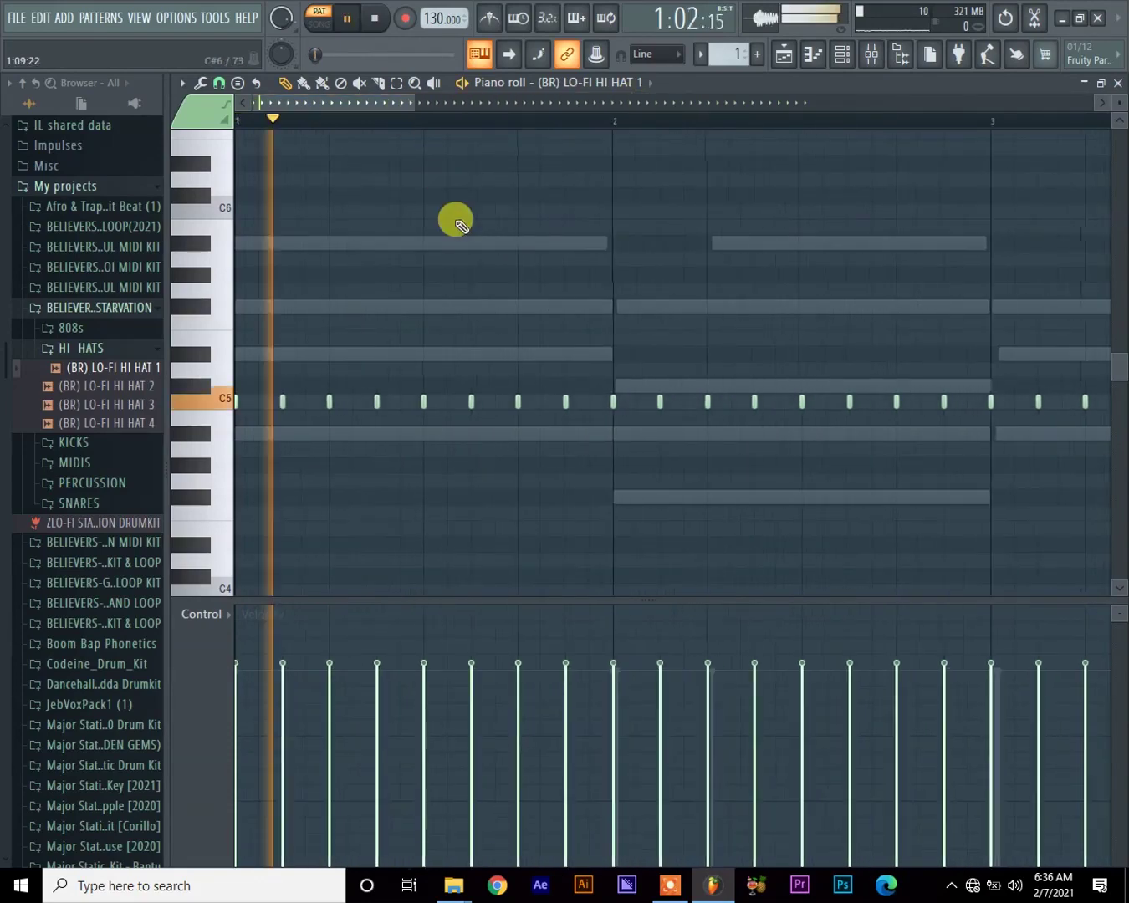
key("space")
left_click(493, 401)
left_click(541, 400)
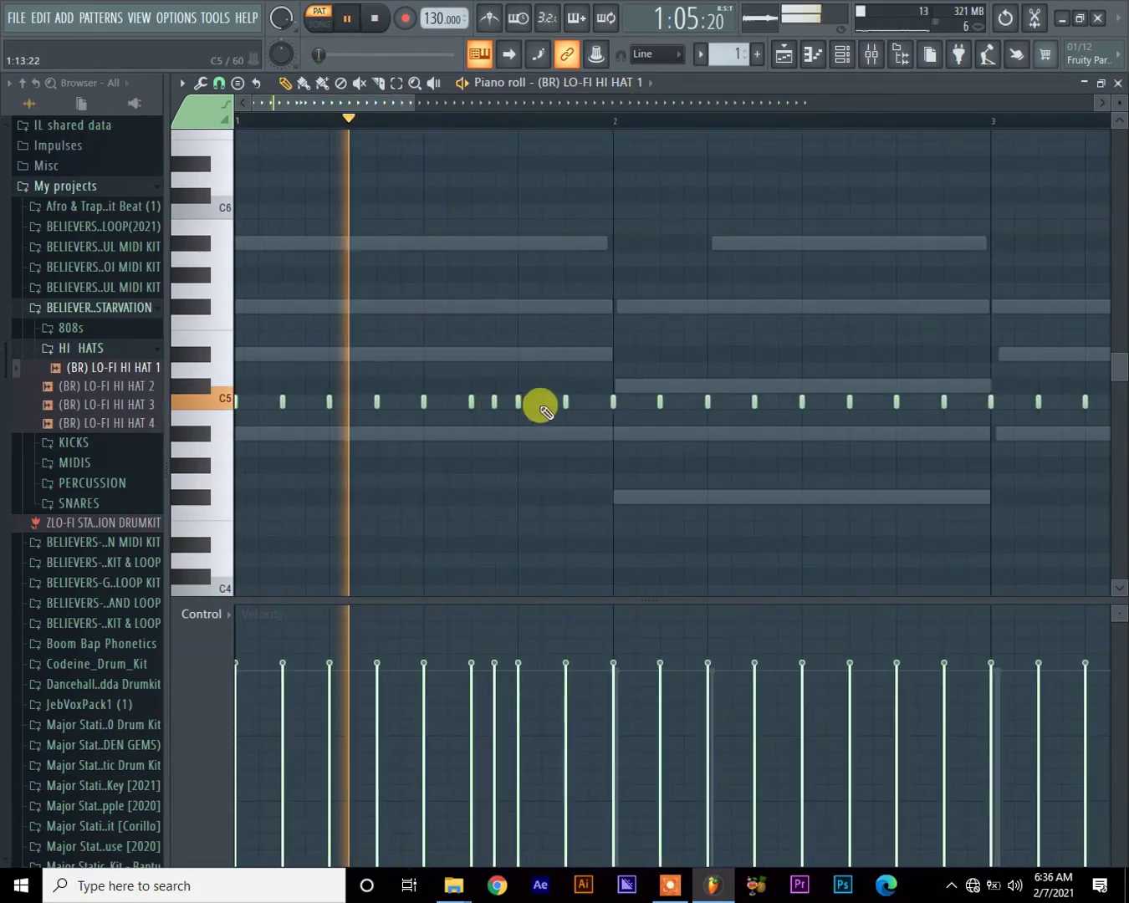
left_click(829, 401)
key("space")
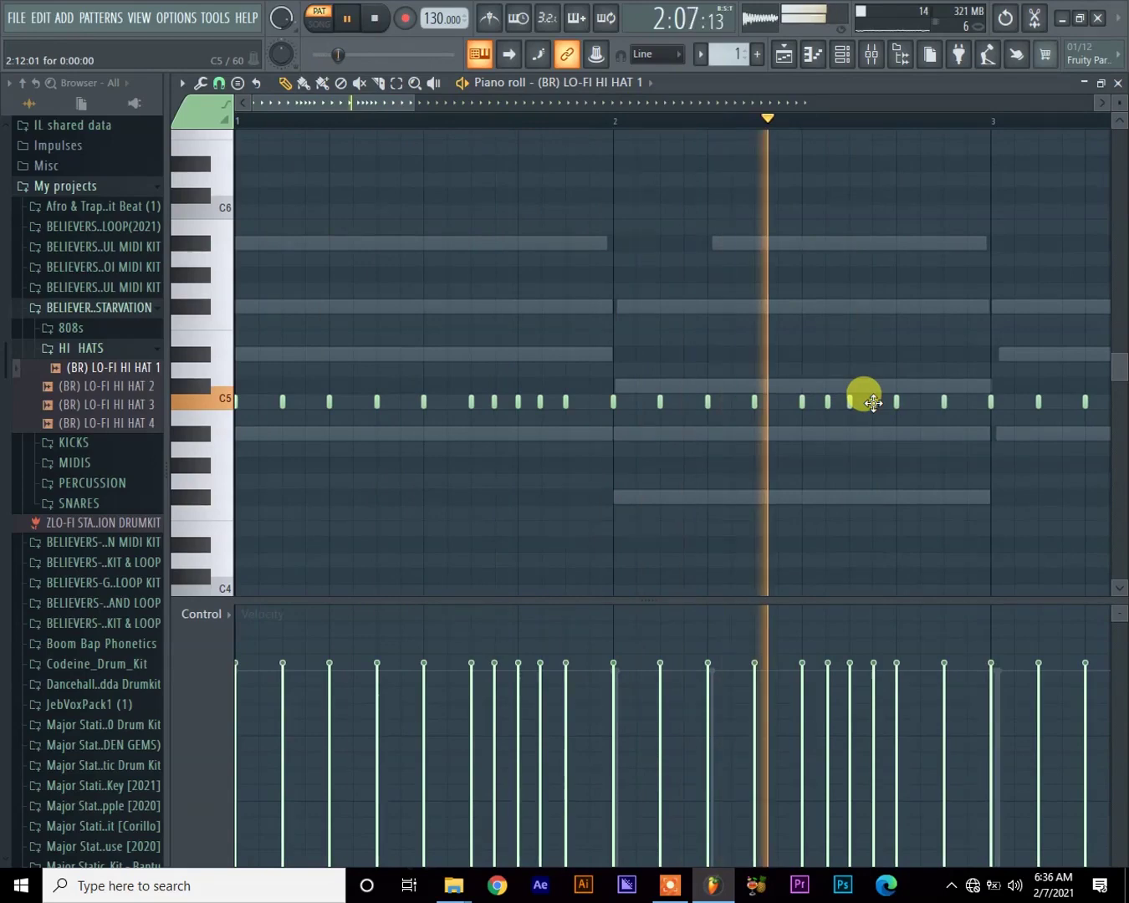
Step: Add an extra hi-hat note at C5 in bar 3 and position it on step 2
left_click_drag(388, 113, 464, 102)
left_click(642, 403)
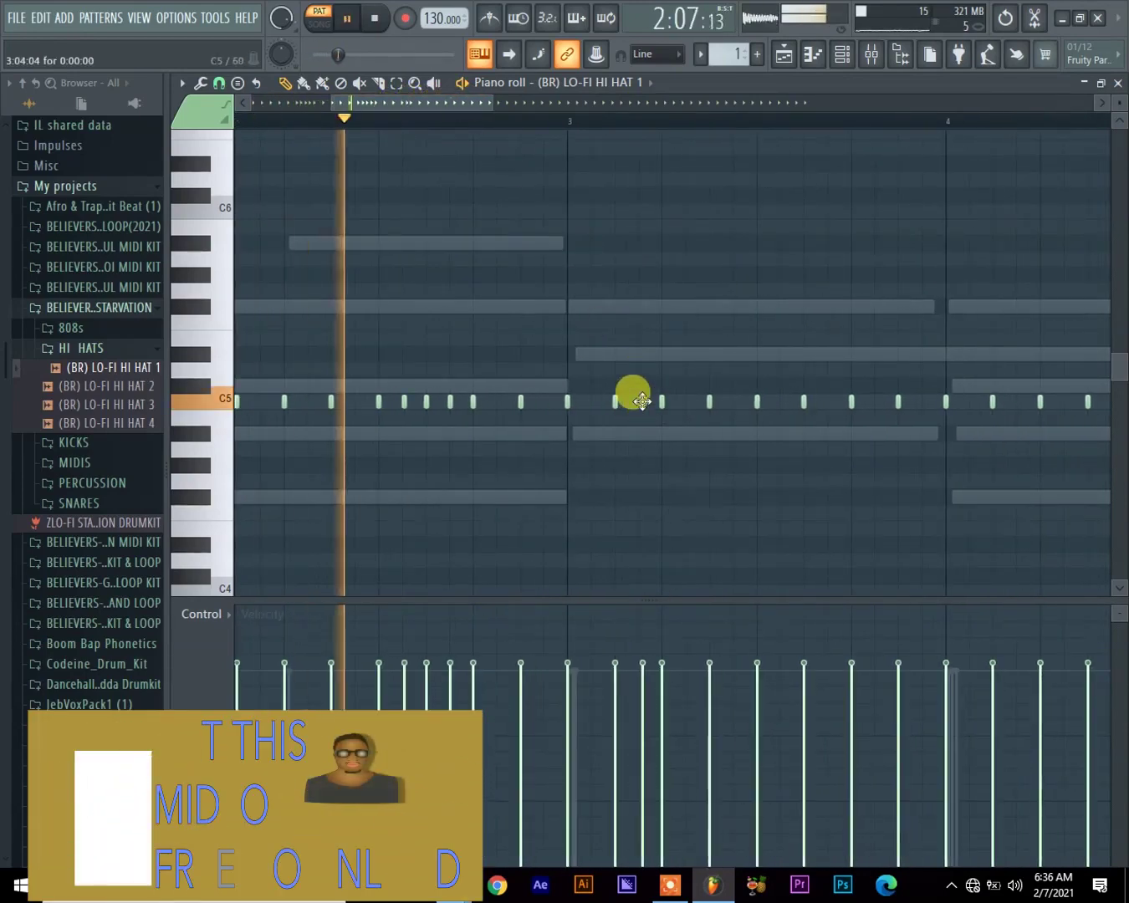
left_click_drag(642, 403, 590, 405)
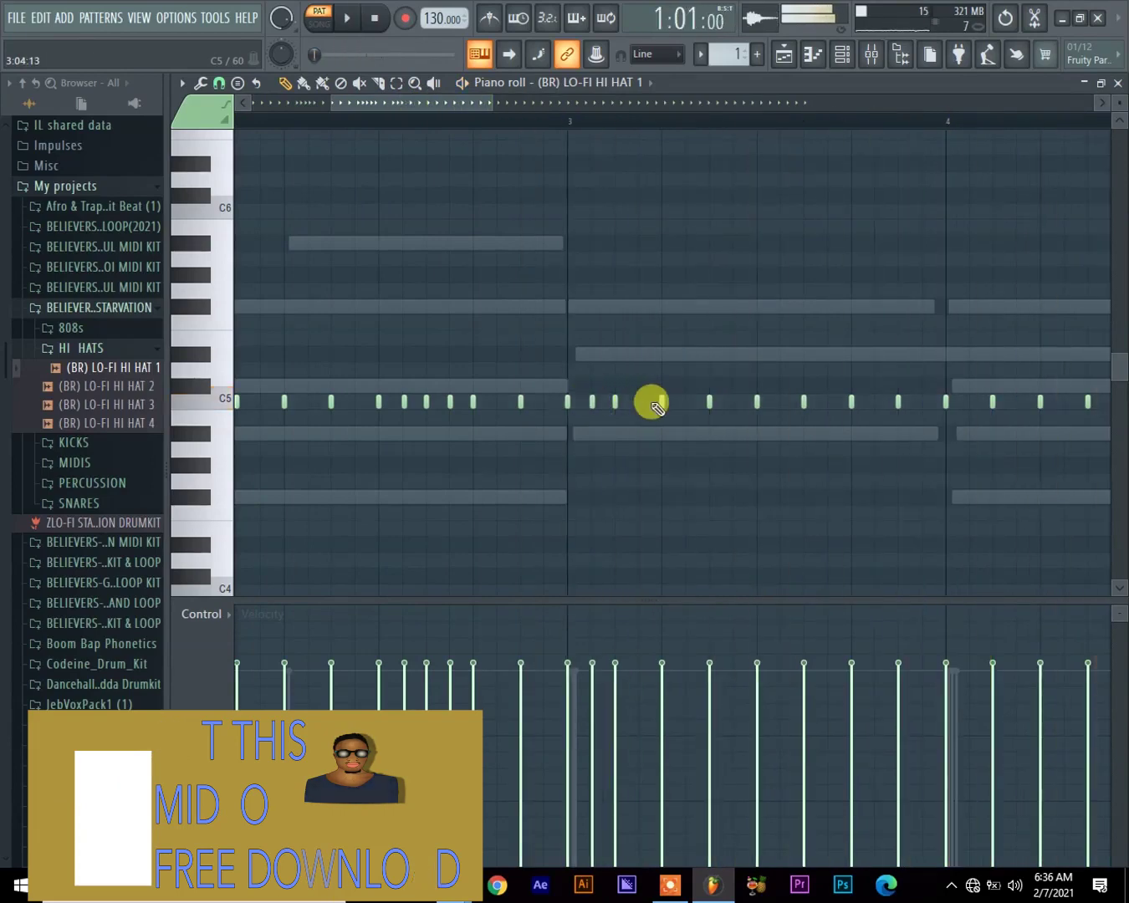
left_click(638, 403)
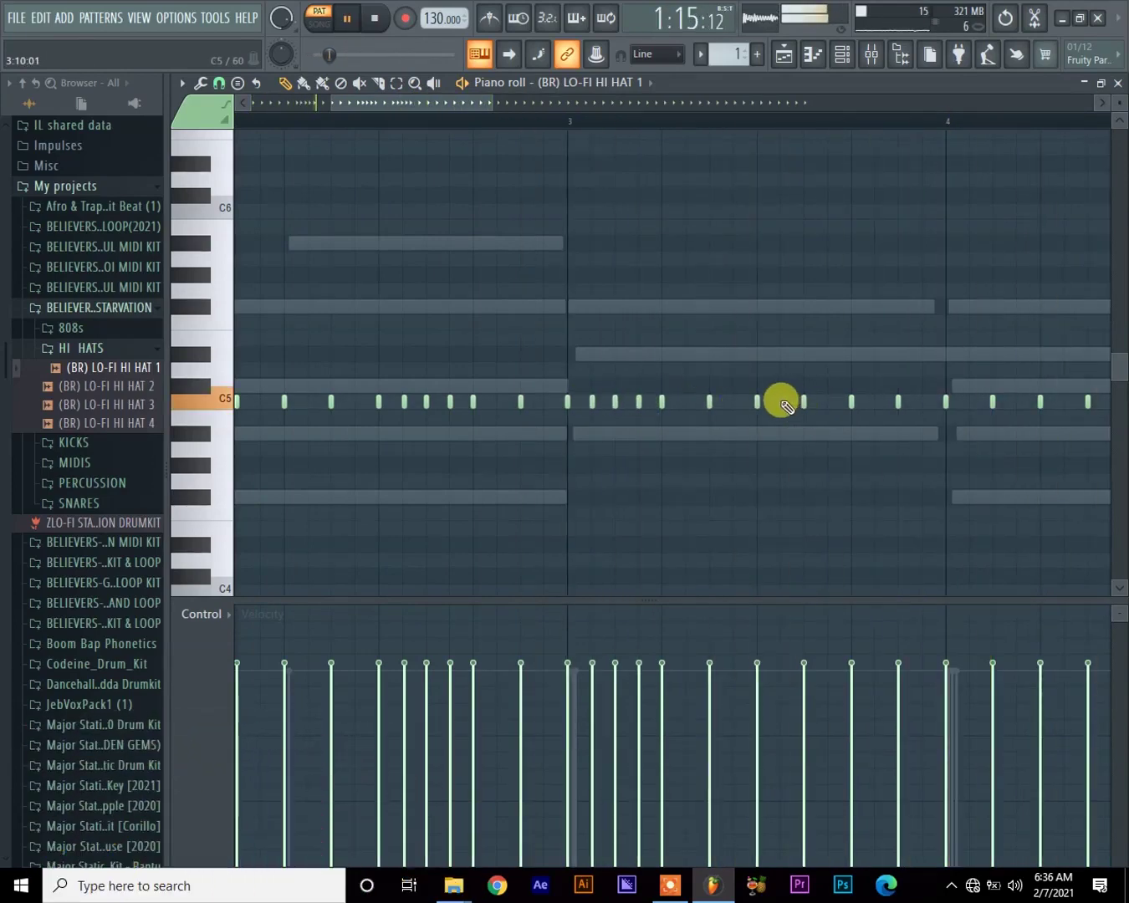
left_click(825, 401)
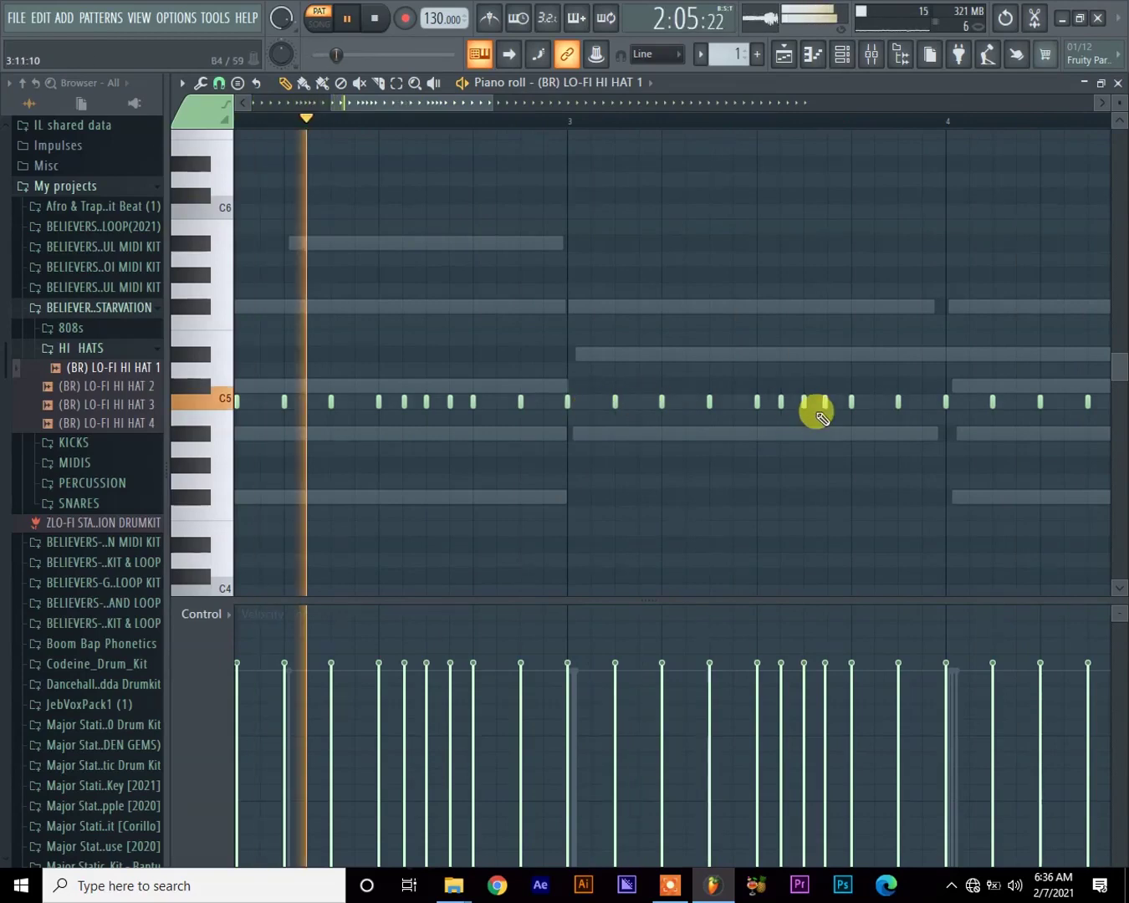
right_click(781, 408)
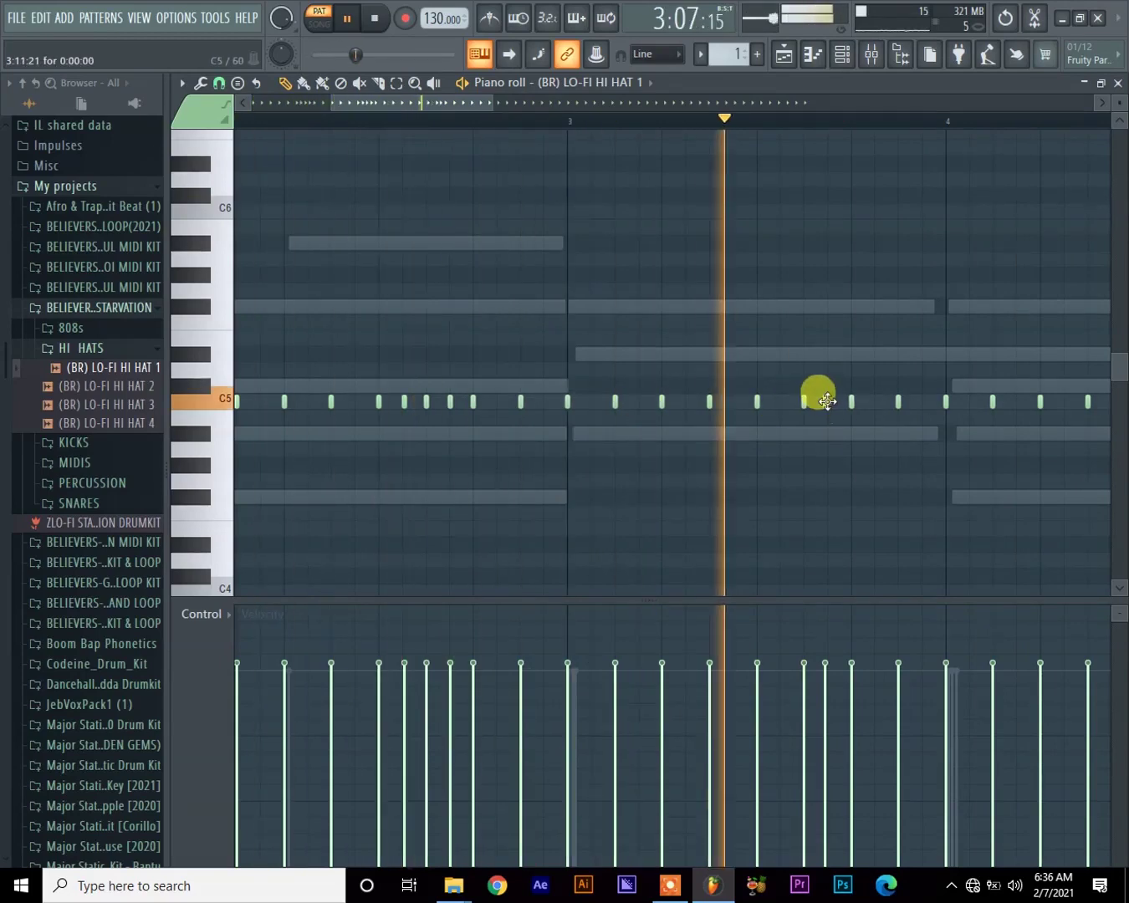
Step: Add extra hi-hat notes at C5 on steps 10 and 12 of bar 5 and steps 2 and 4 of bar 6
left_click_drag(477, 104, 617, 111)
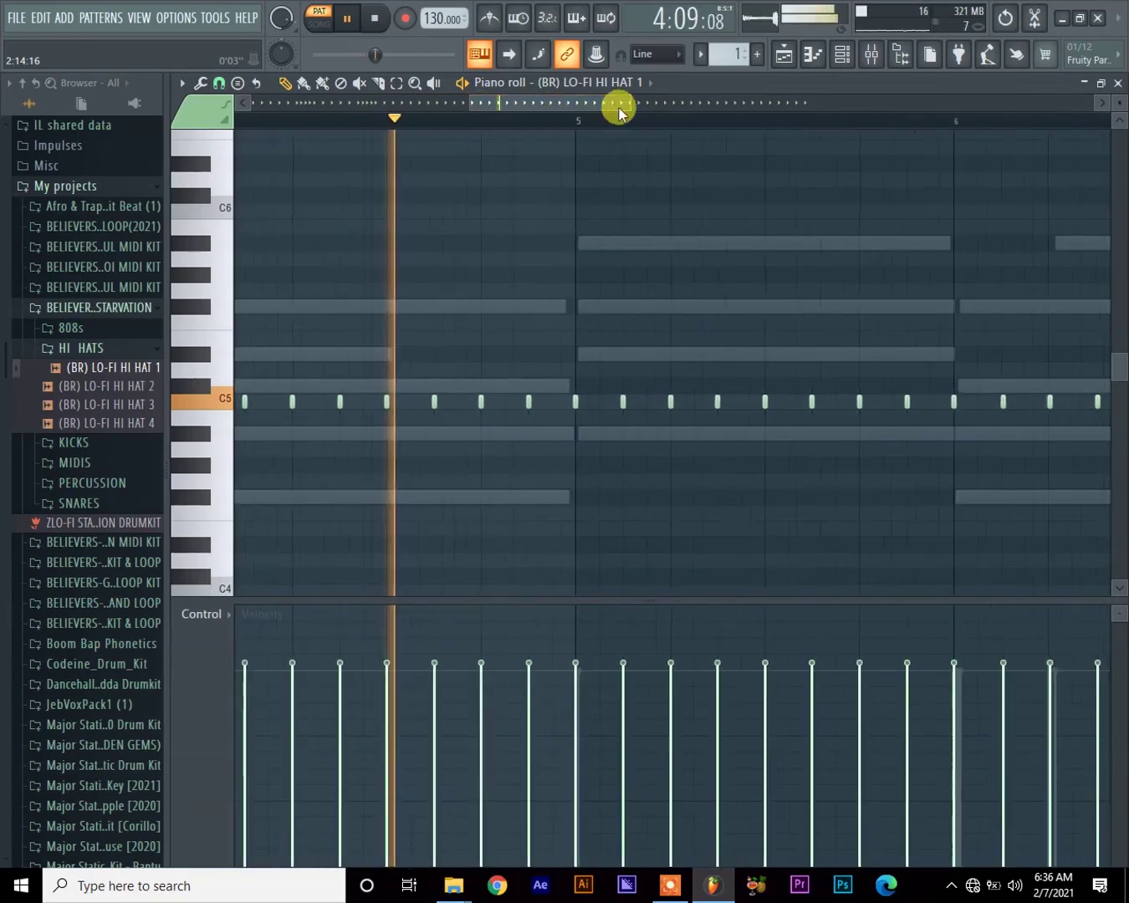
left_click(788, 403)
left_click(836, 403)
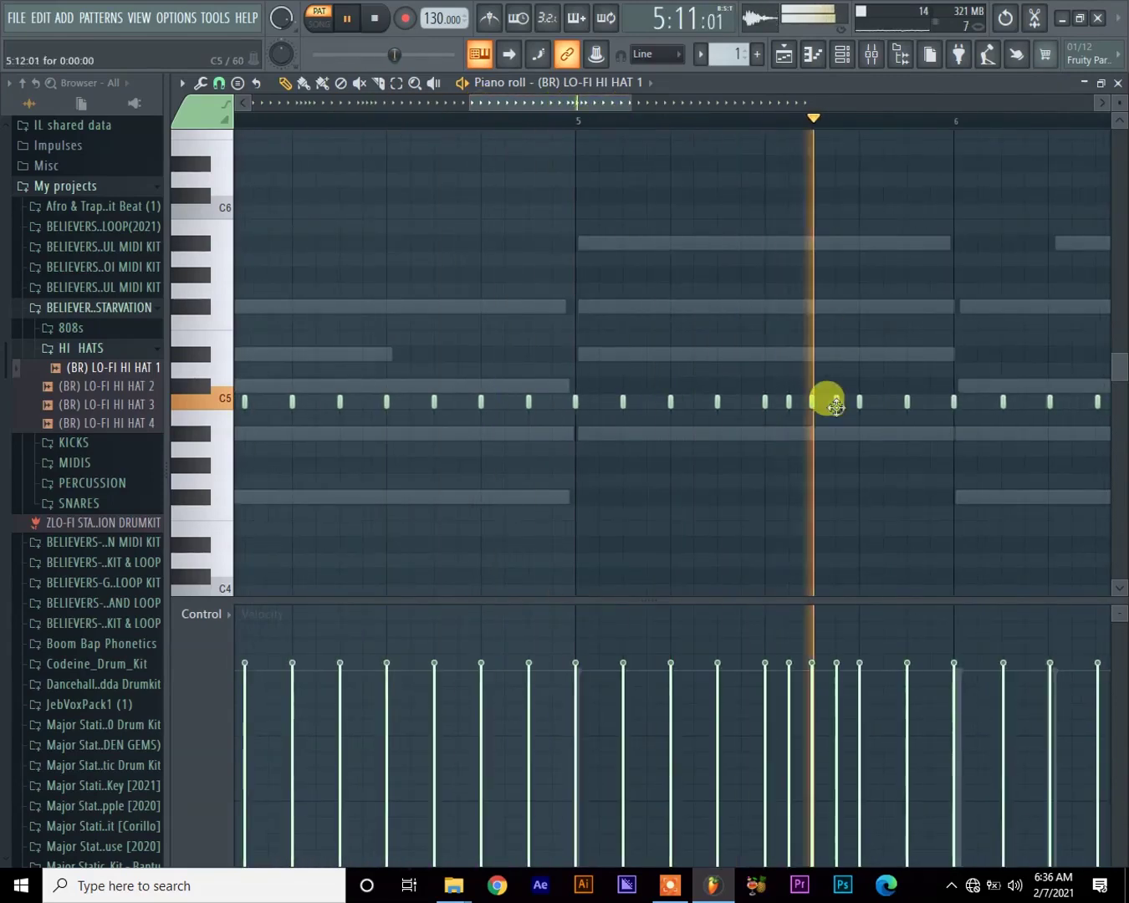
left_click_drag(575, 103, 643, 101)
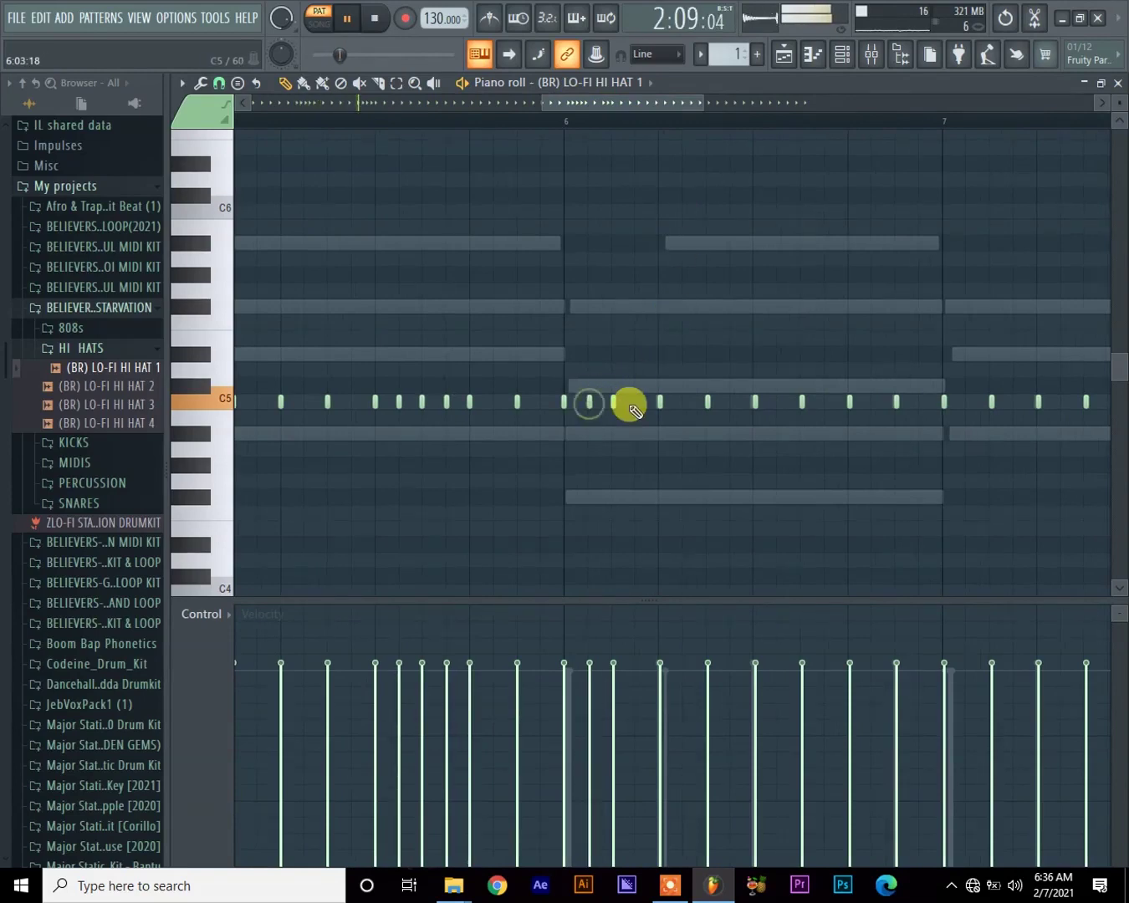
Step: Add extra hi-hat notes at C5 on steps 2, 4 and 6 of bar 7, nudging the step 6 note slightly earlier
left_click_drag(621, 105, 715, 103)
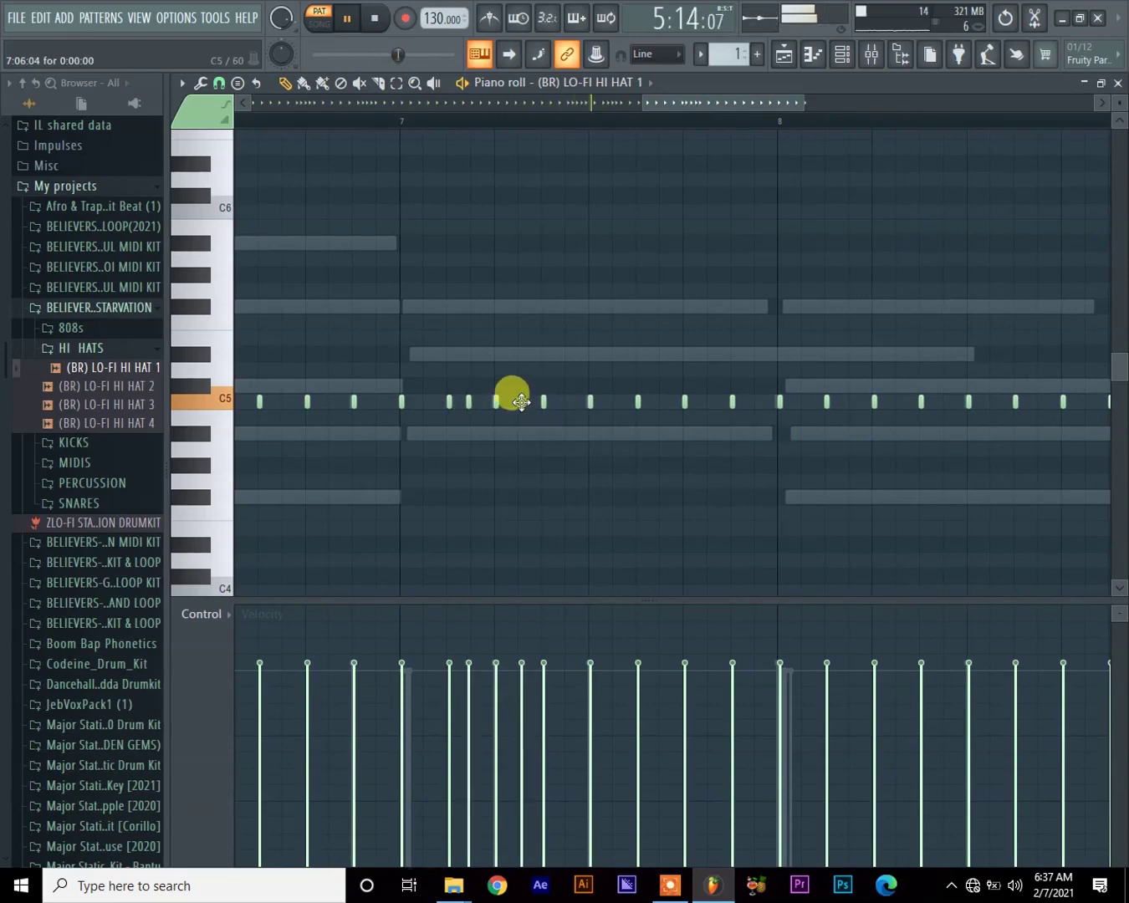
double_click(521, 401)
left_click(675, 322)
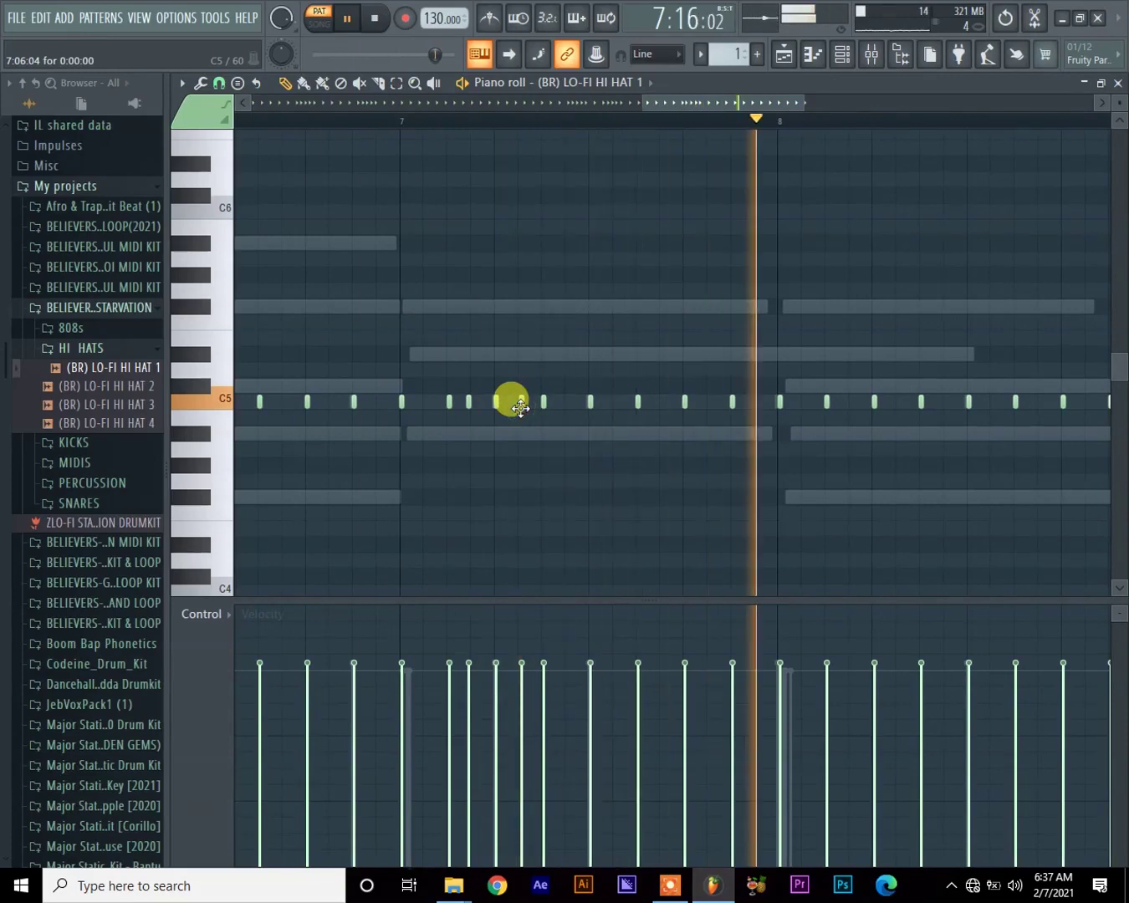
left_click_drag(520, 408, 515, 406)
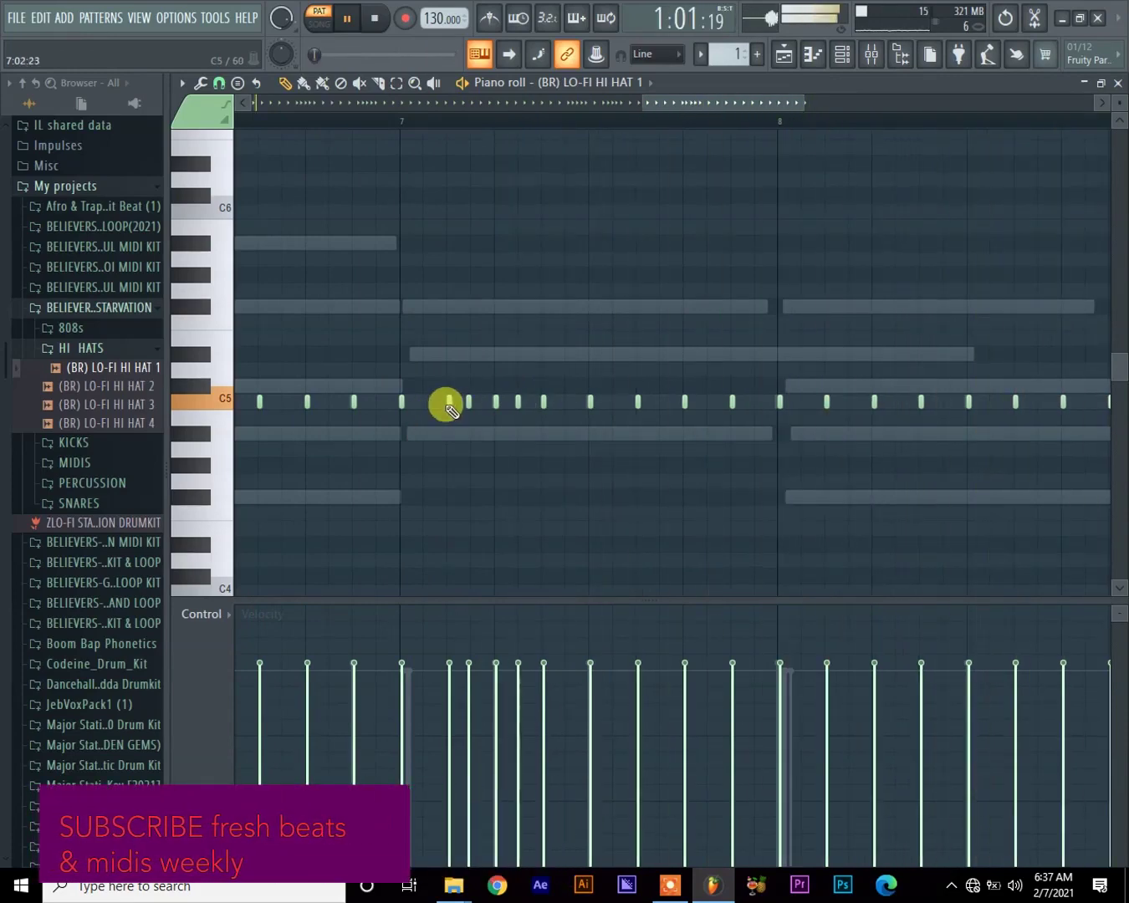
left_click(423, 405)
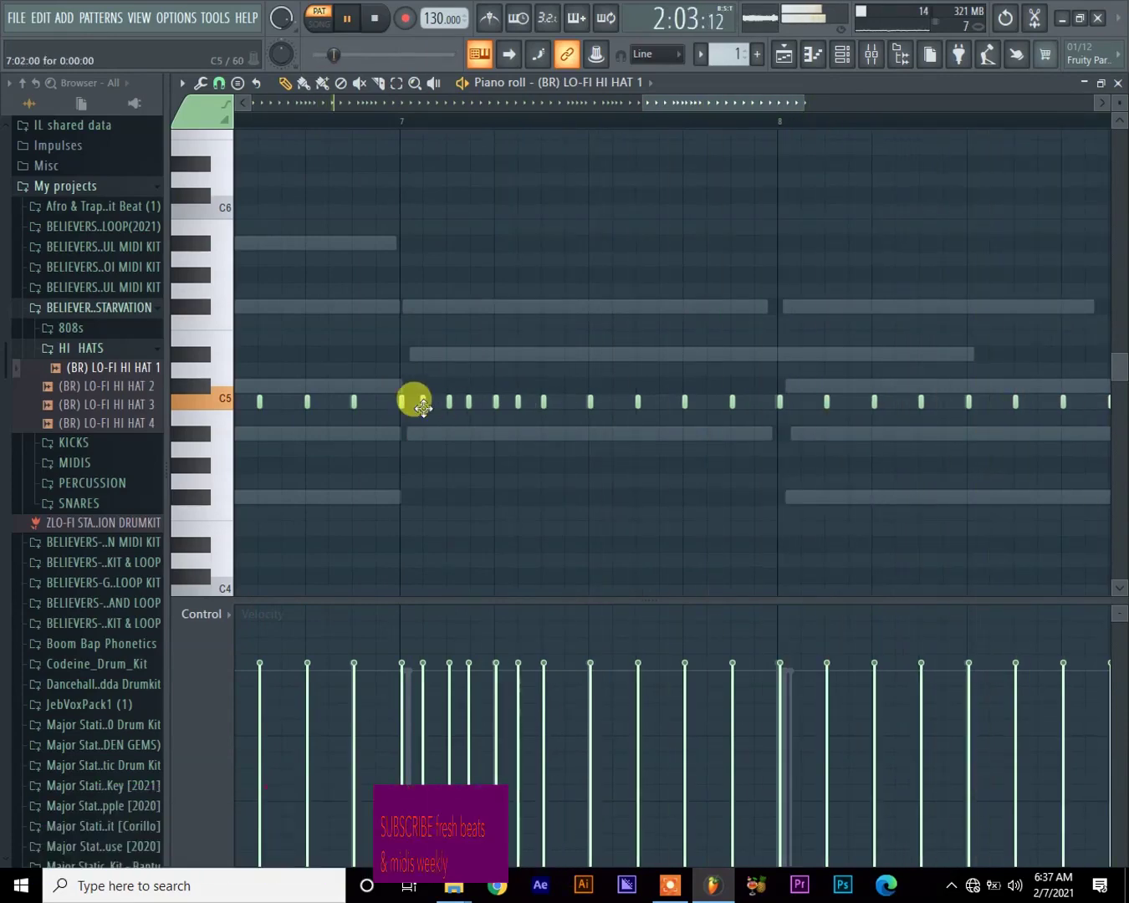
Step: Add extra hi-hat notes at C5 on steps 2, 4, 6, 8, 10 and 12 of bar 8
double_click(798, 402)
left_click(670, 319)
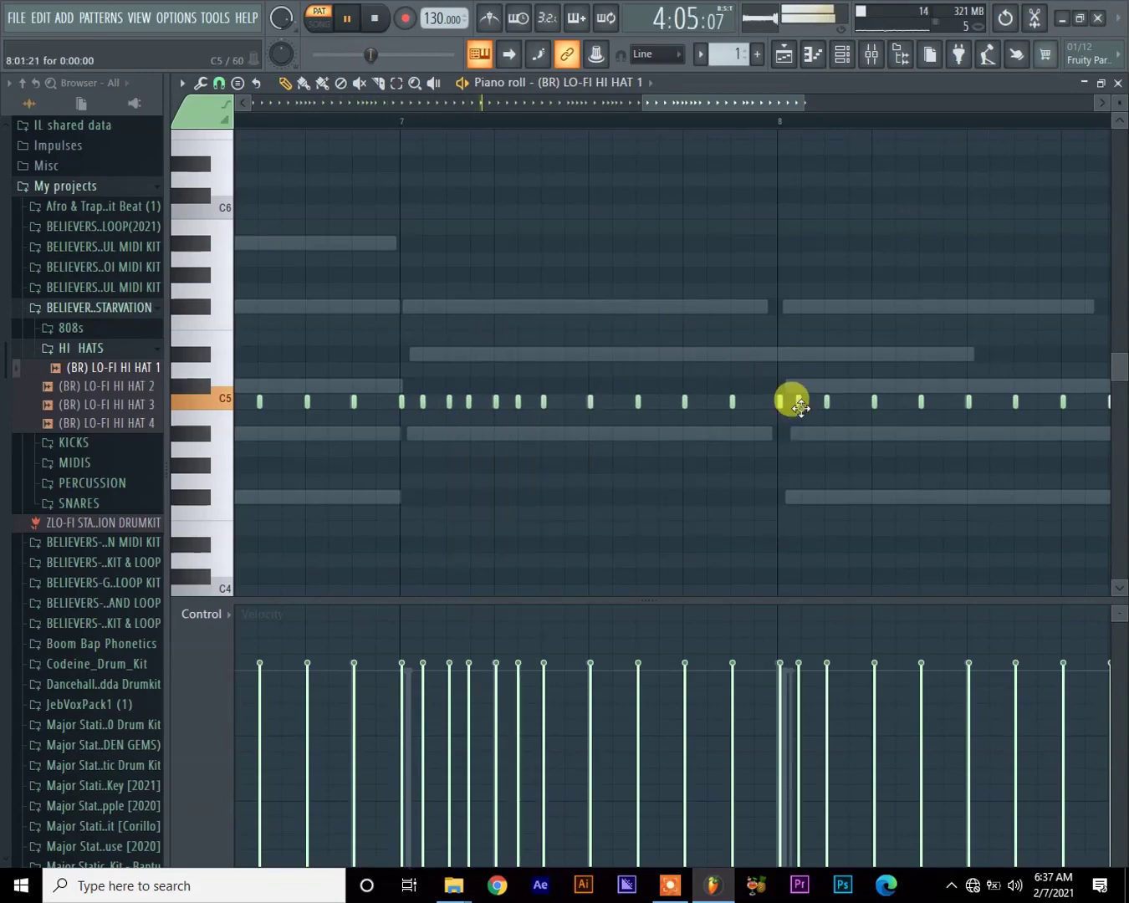
left_click_drag(702, 103, 769, 107)
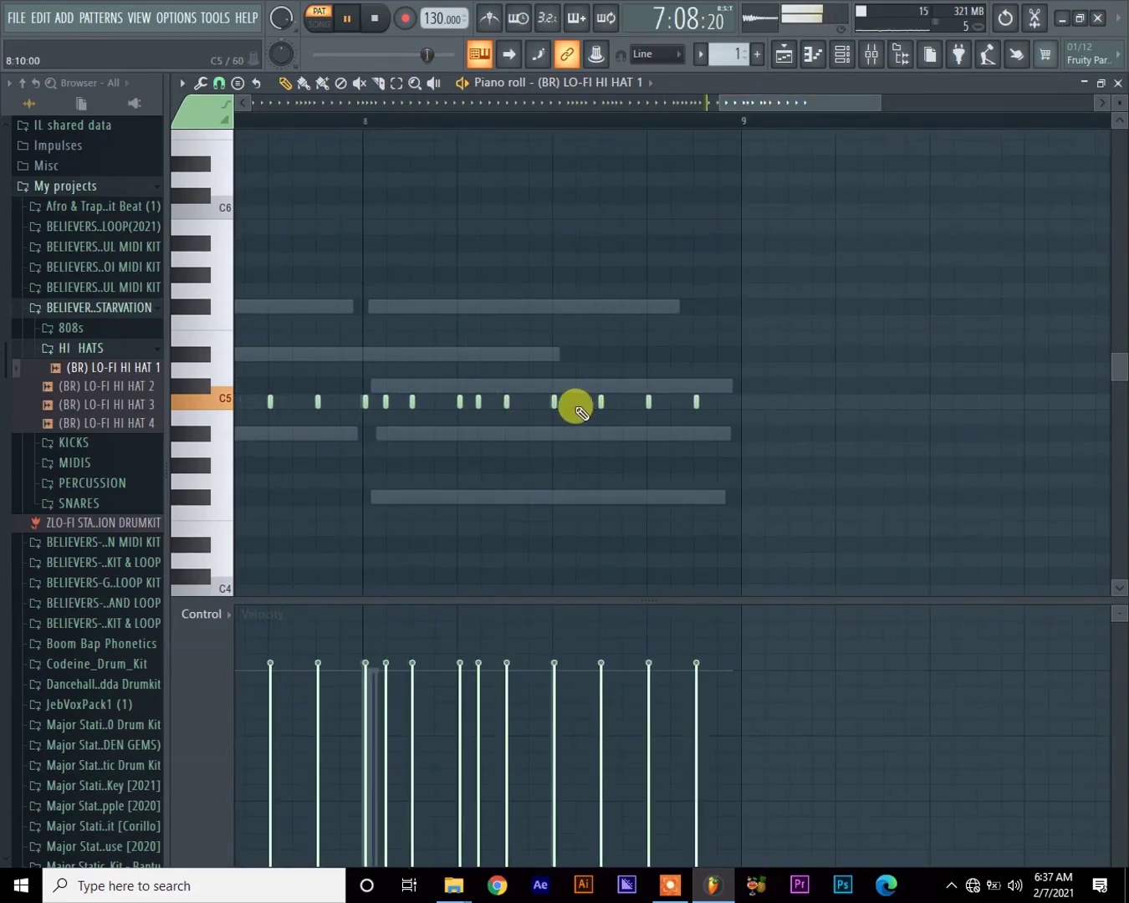
left_click(576, 407)
left_click(475, 411)
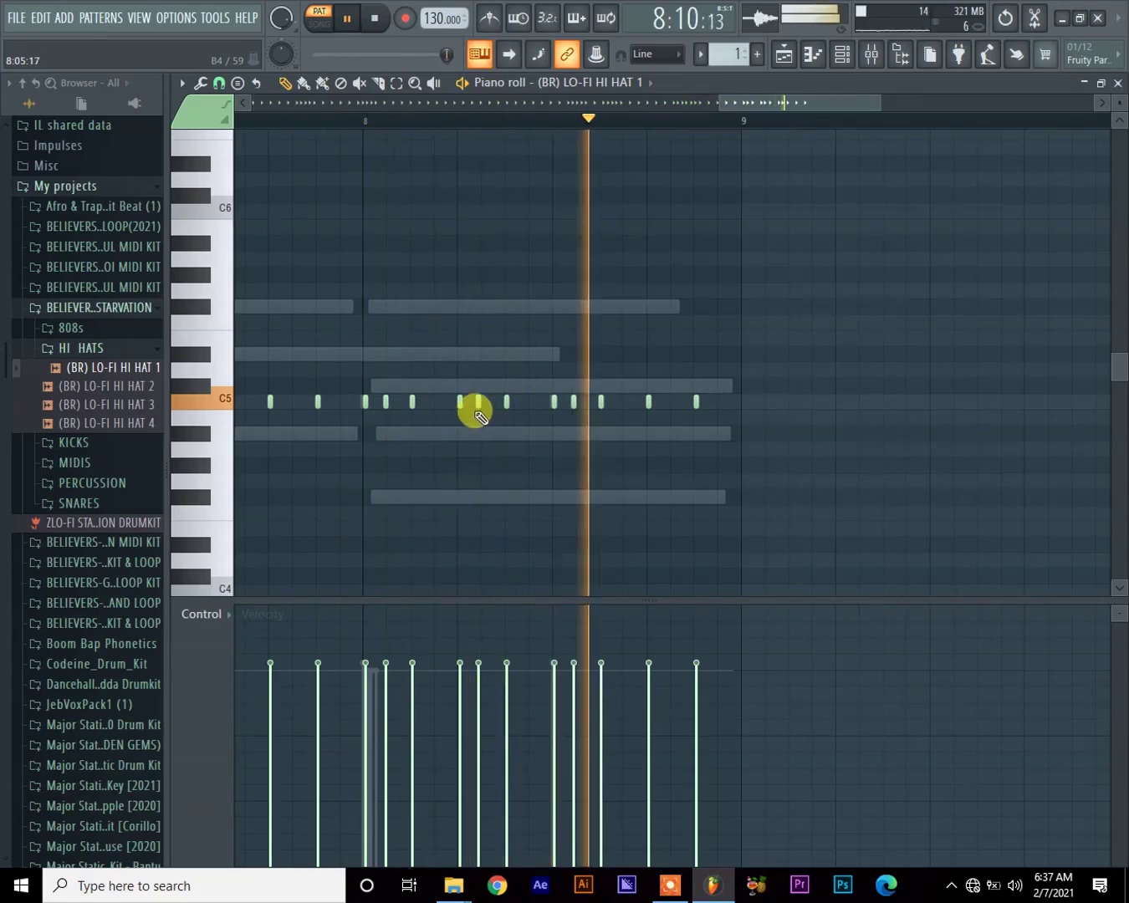
left_click_drag(481, 416, 478, 407)
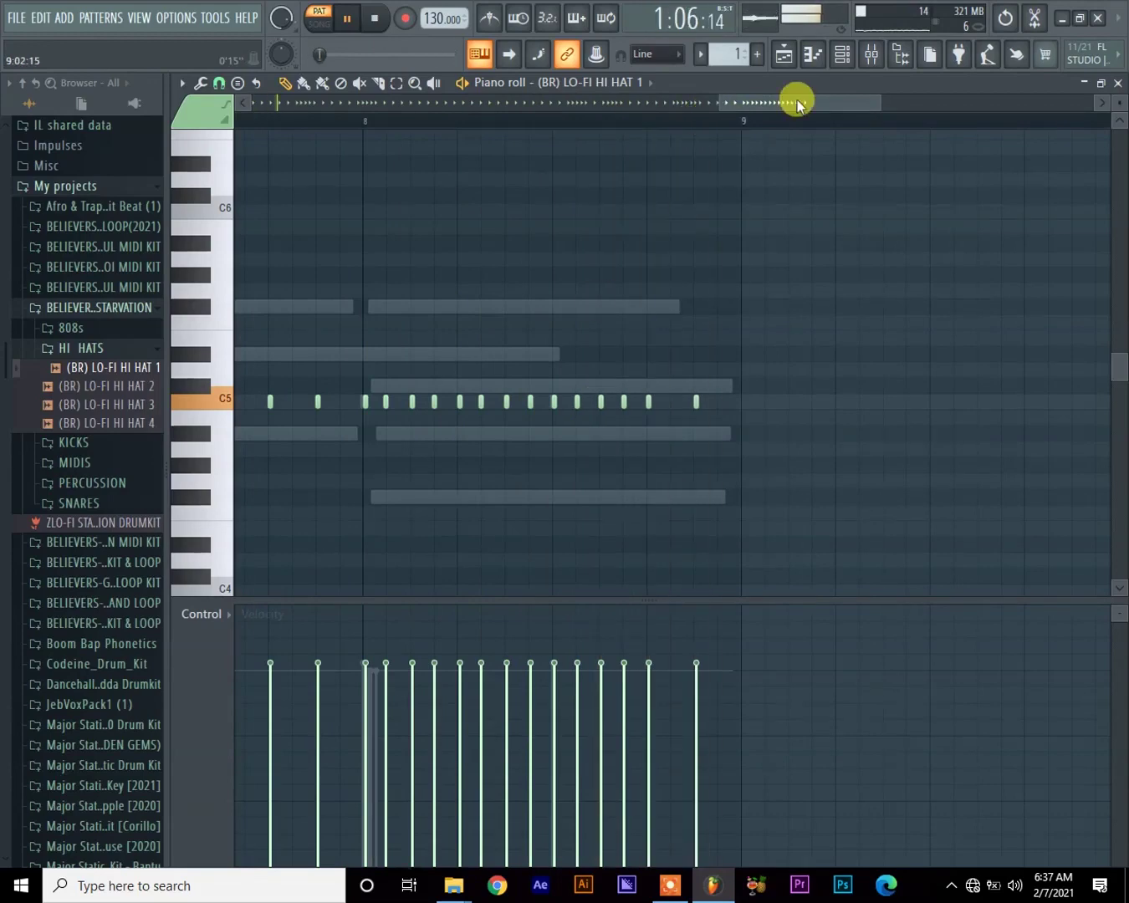
Step: Review the hi-hat pattern from bar 1 through bar 8 during playback, and stop the playback
left_click_drag(797, 105, 302, 117)
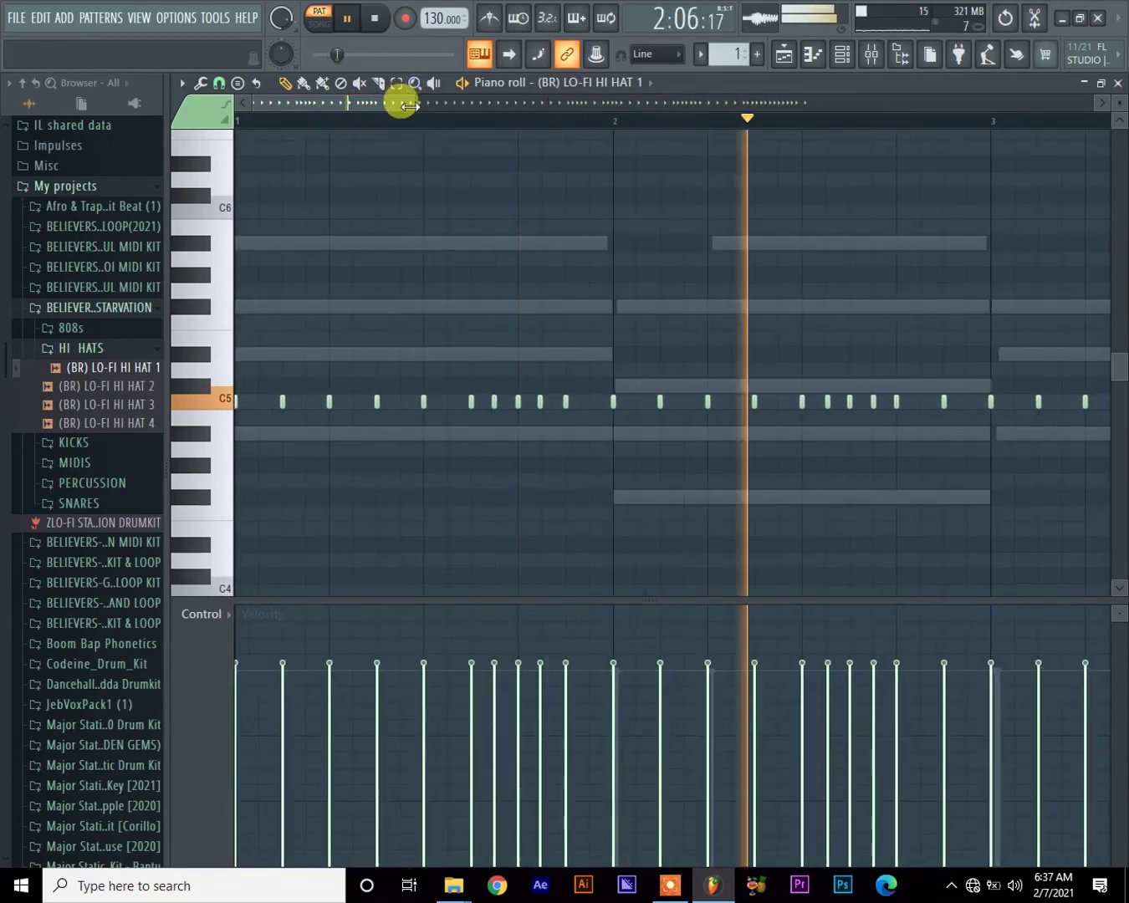
left_click_drag(409, 106, 666, 103)
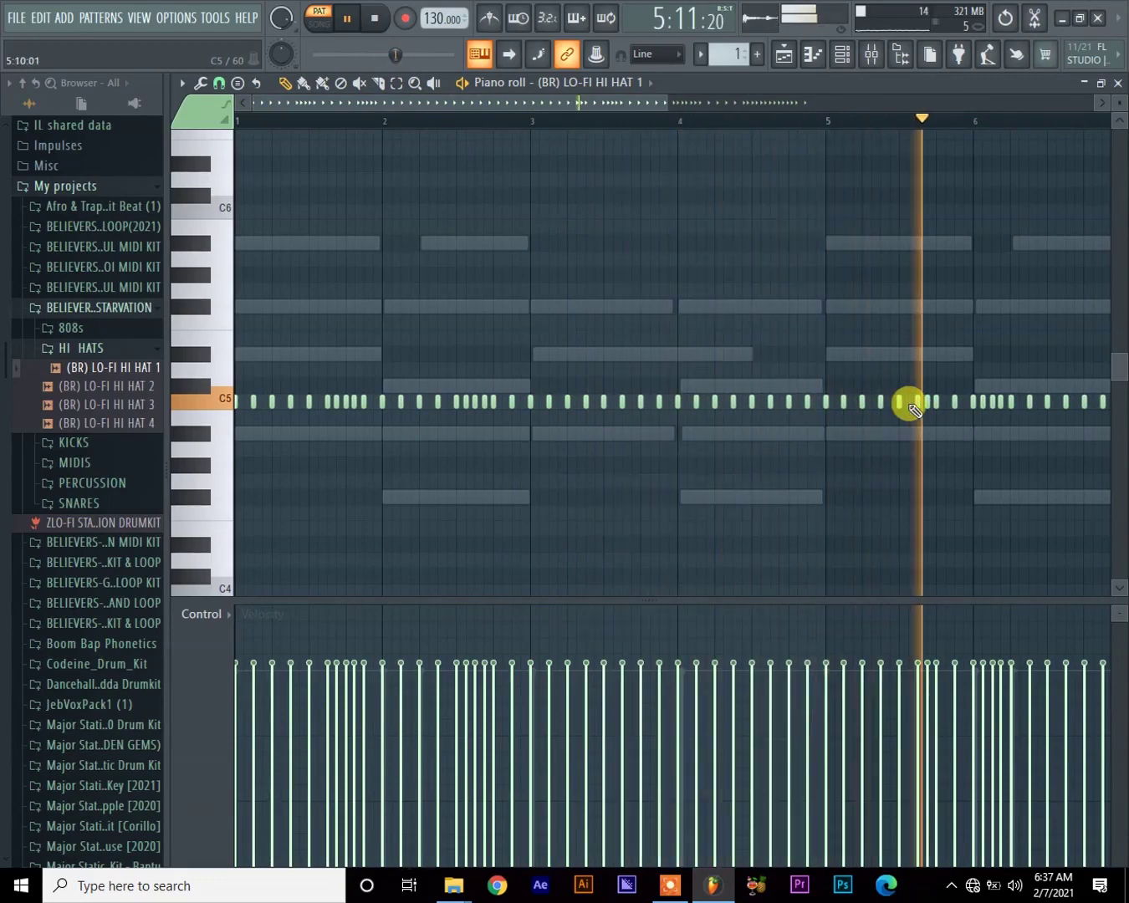
left_click_drag(648, 98, 778, 106)
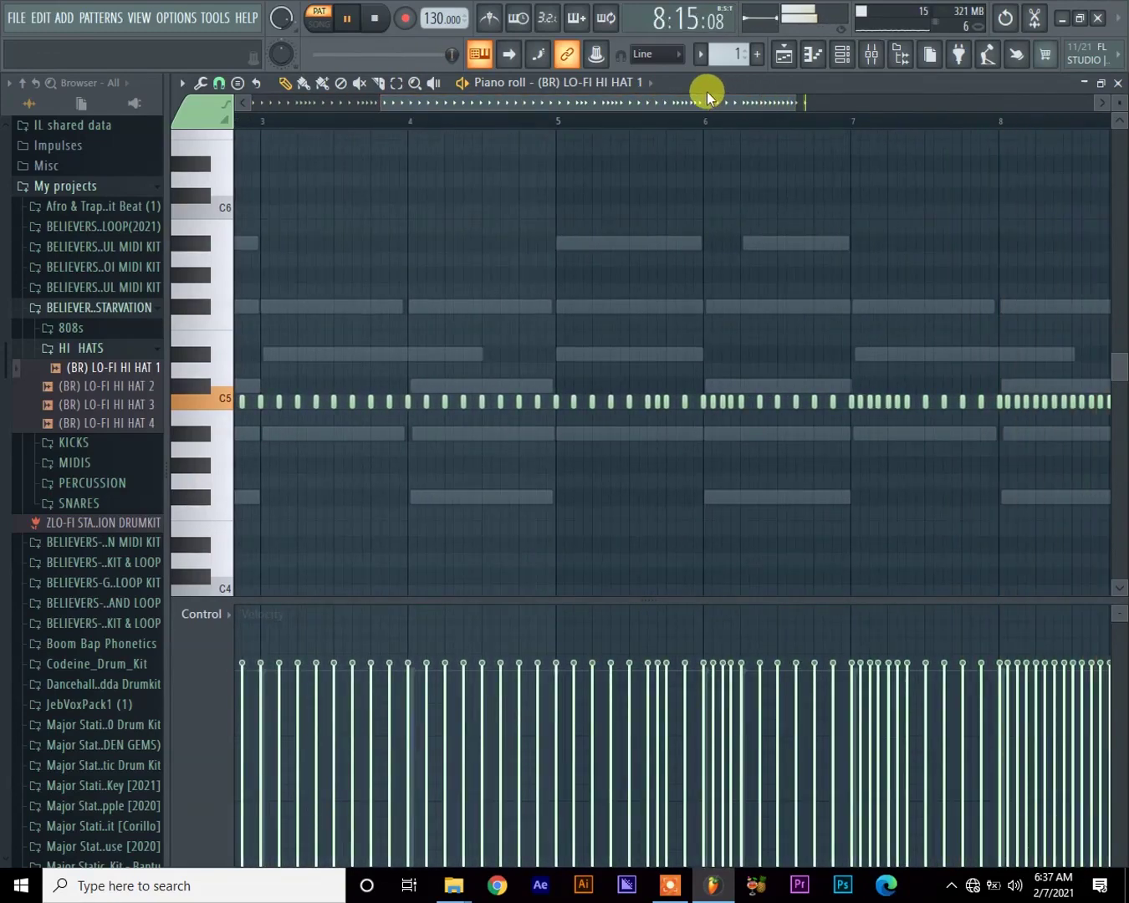
key("space")
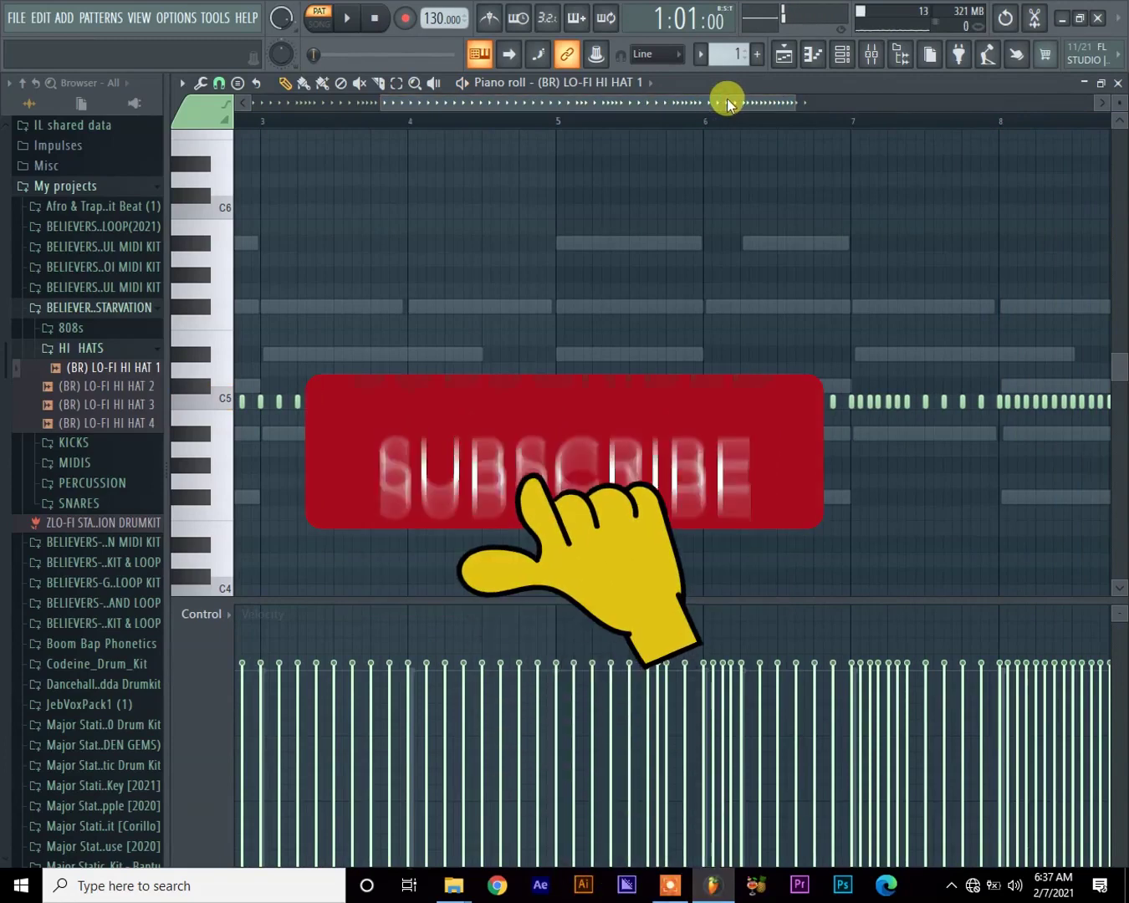